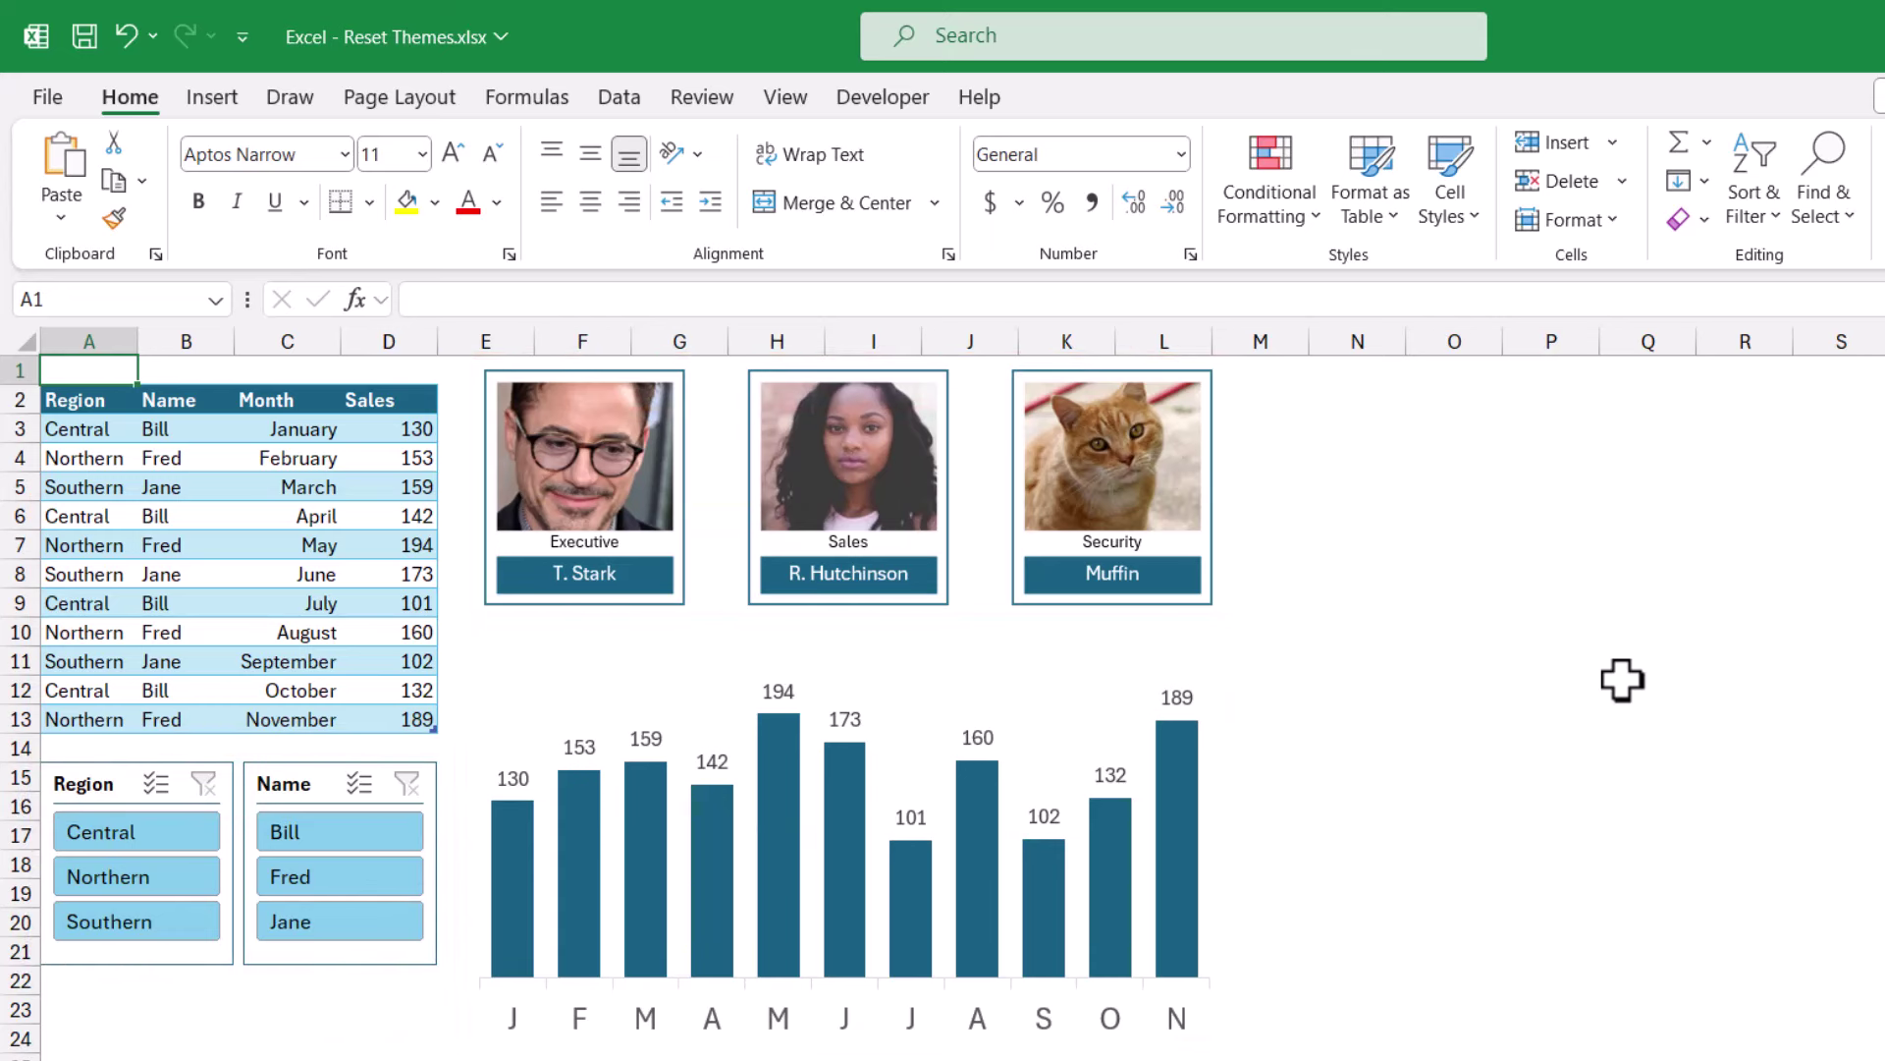
# - Reset the workbook theme from the template so the table, cards and chart turn blue
pyautogui.click(400, 96)
pyautogui.click(63, 172)
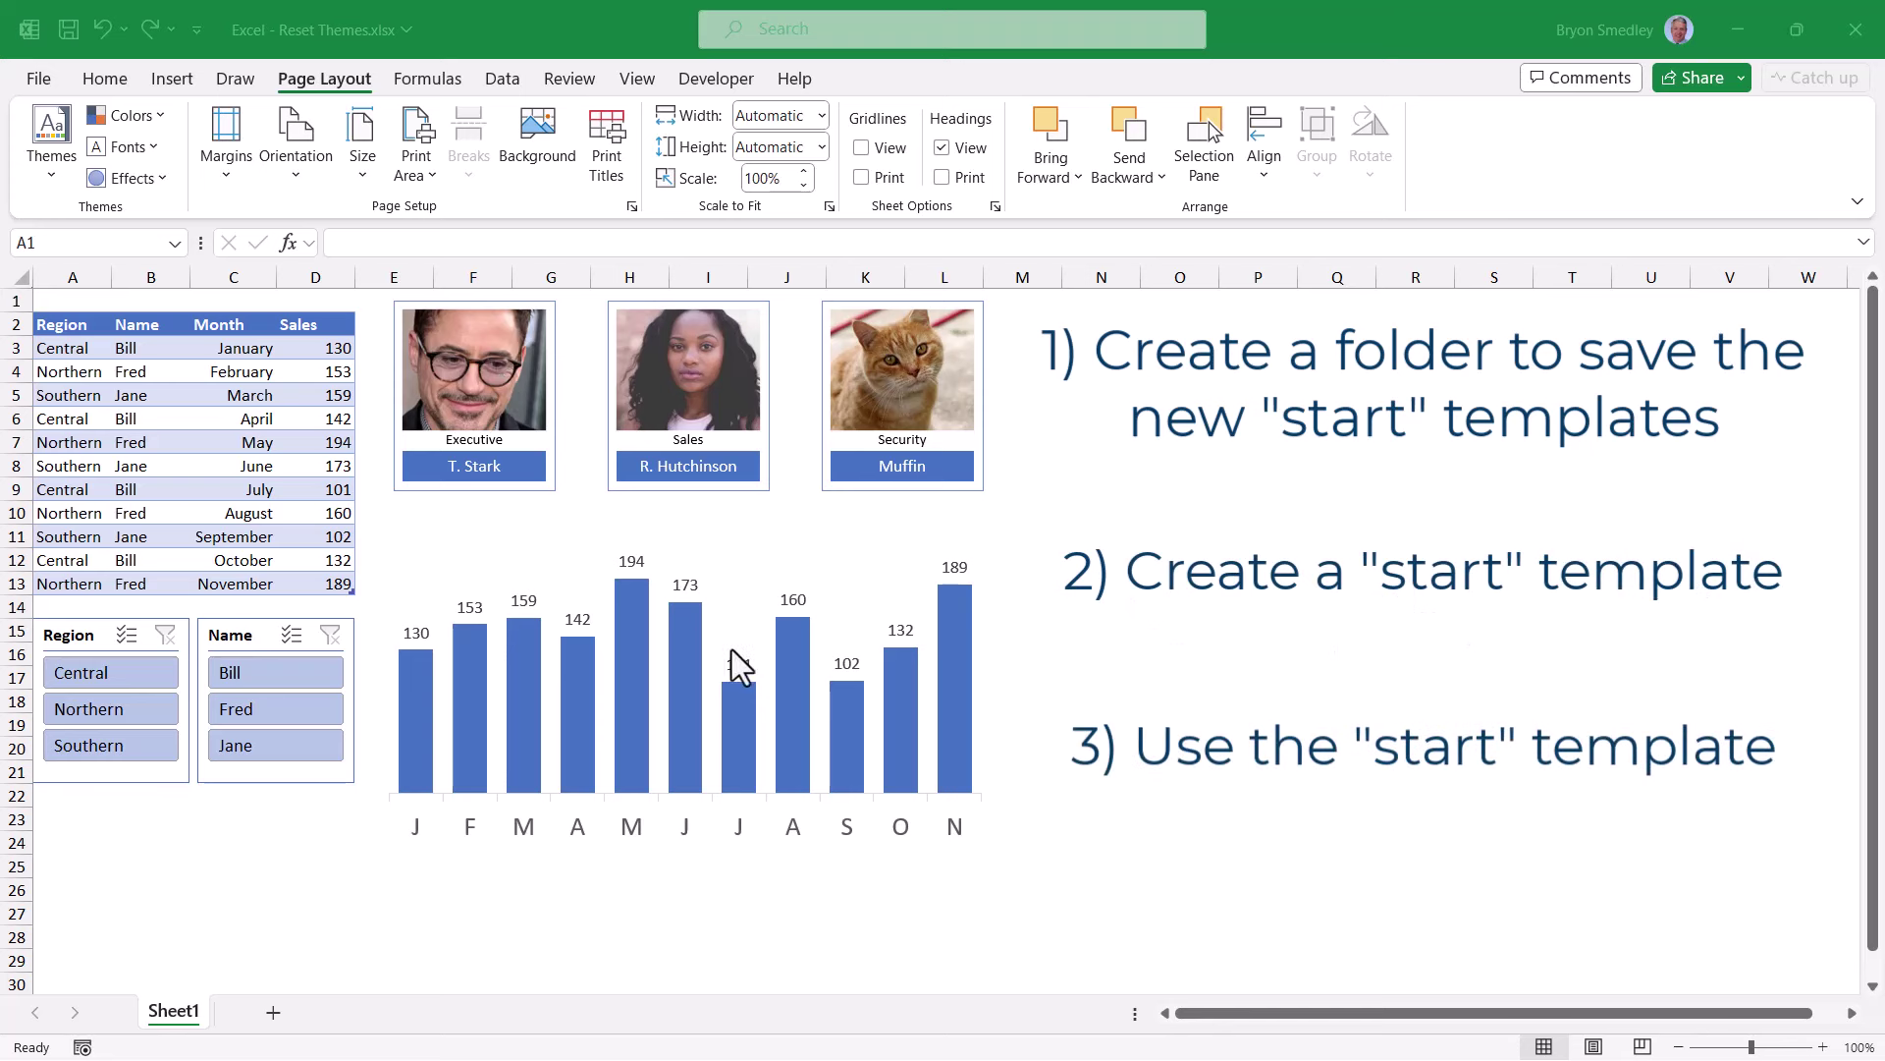
# - On the Windows (C:) drive, make a new folder named 'BCTI Templates' and open it
pyautogui.press('super+e')
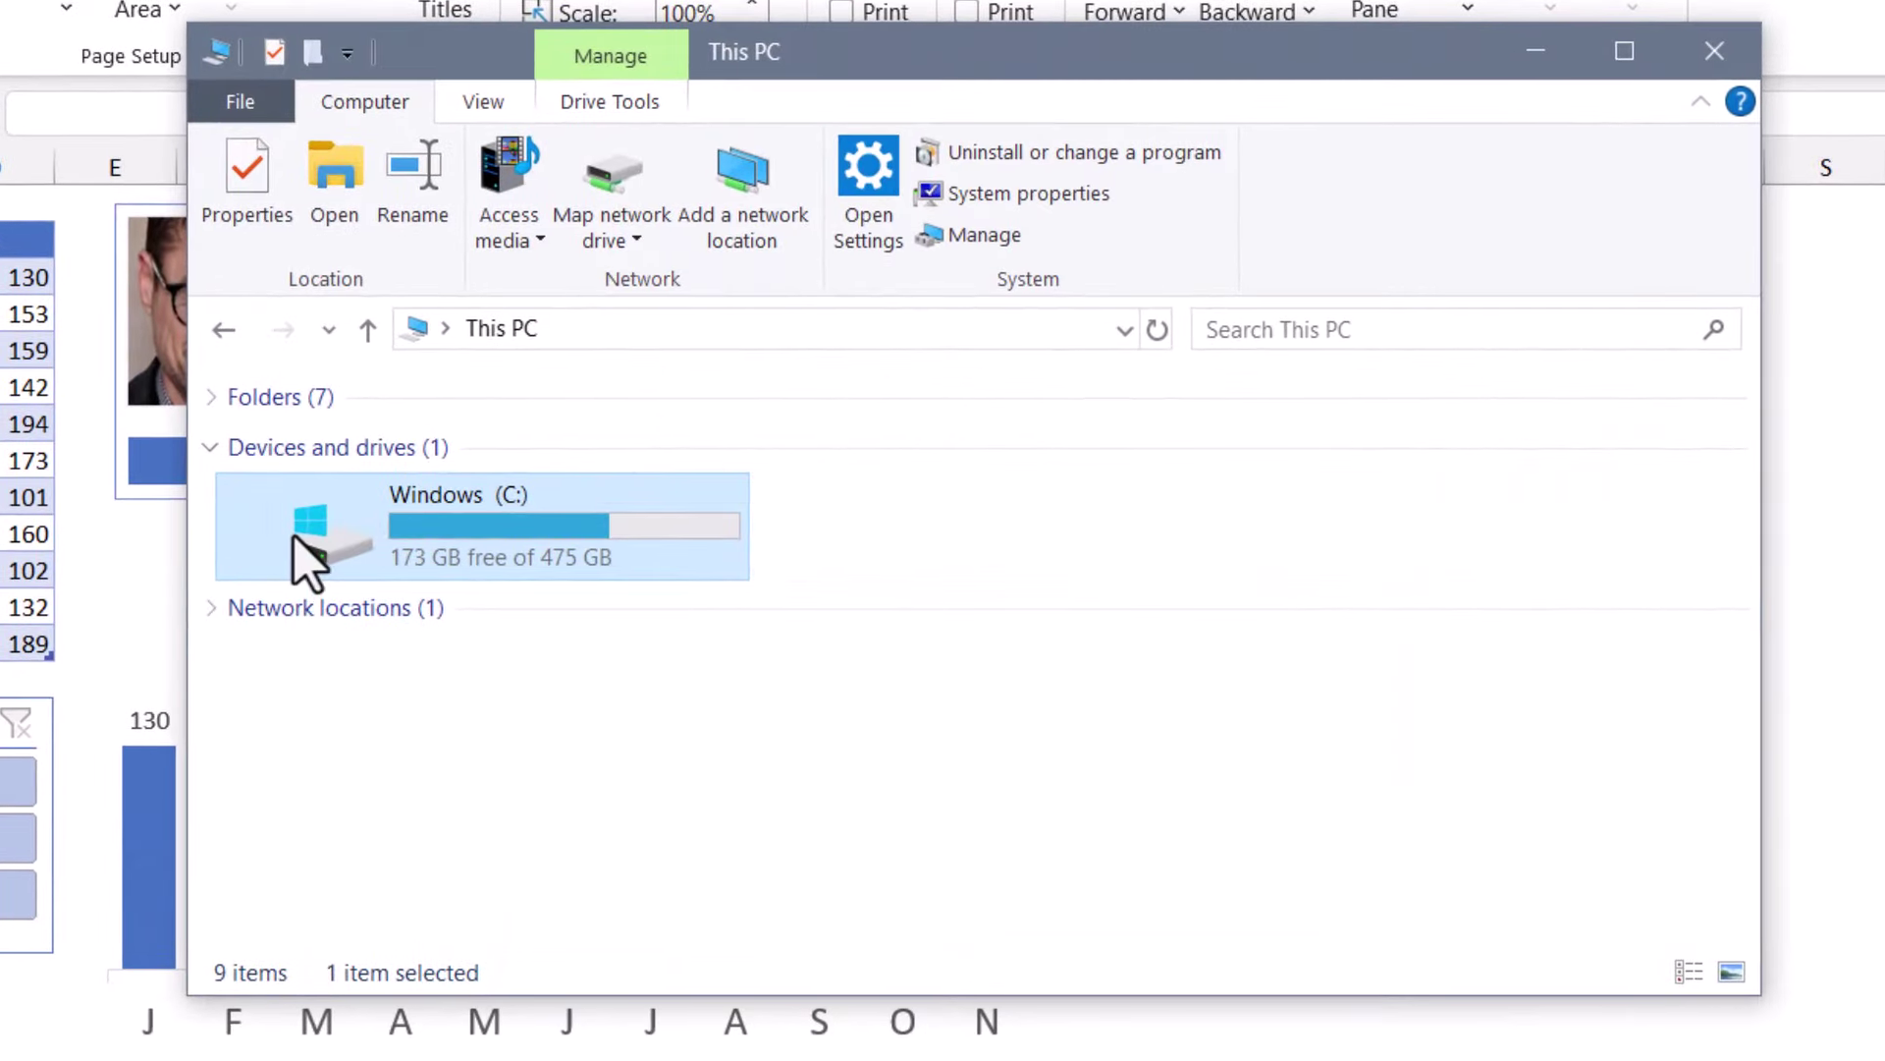
pyautogui.press('Return')
pyautogui.click(1044, 192)
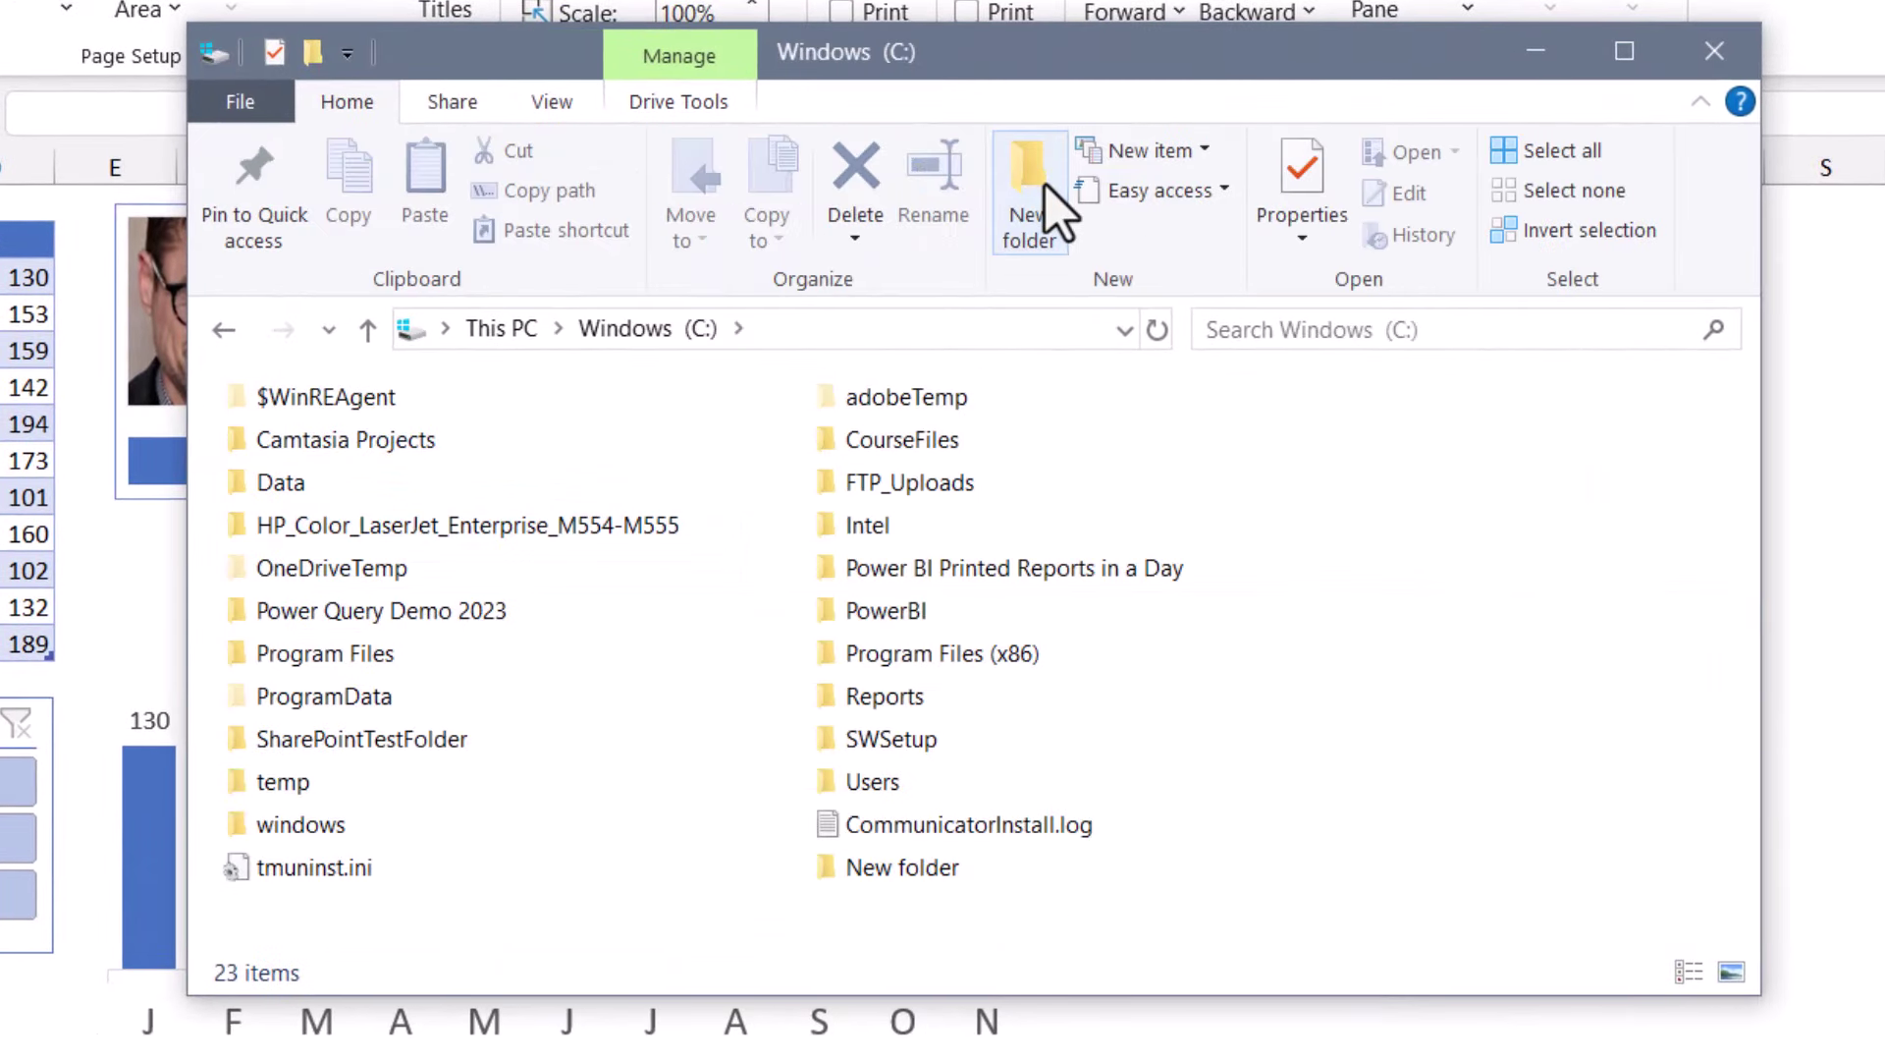
pyautogui.write('BCTI Te')
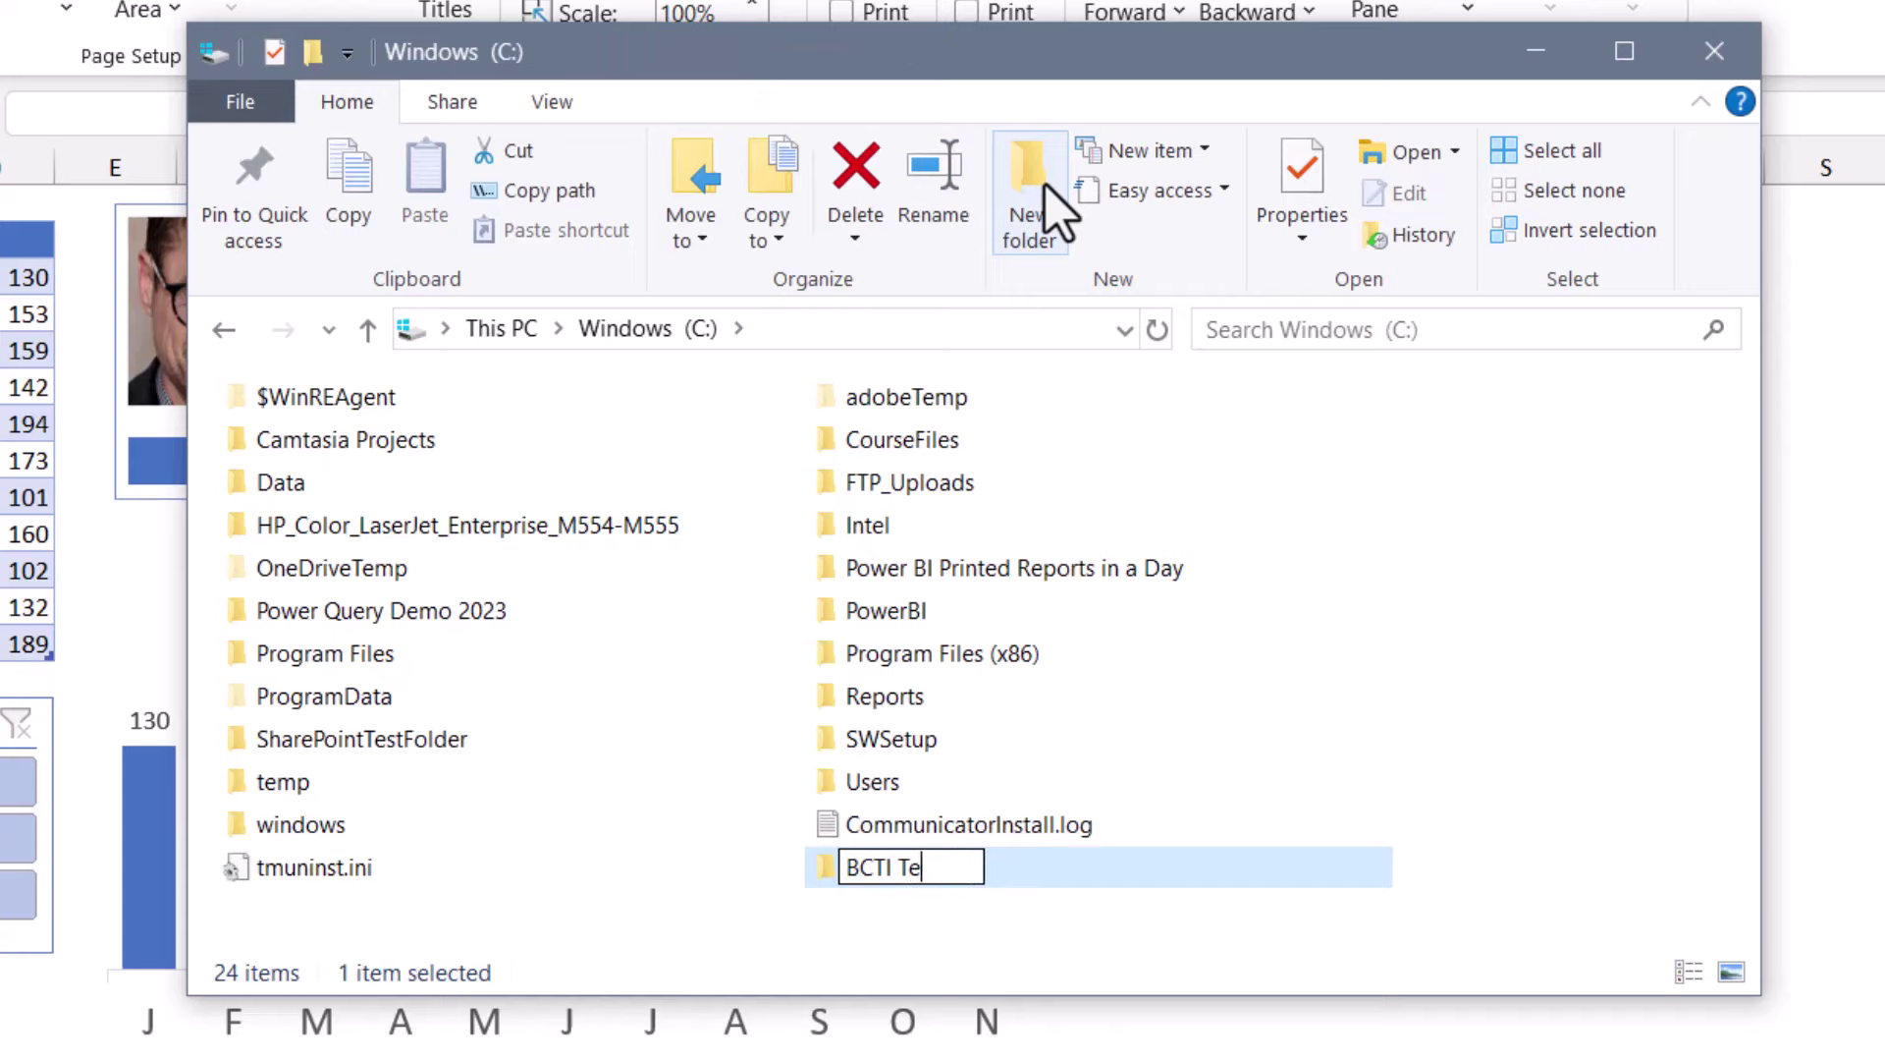
pyautogui.write('mplates')
pyautogui.press('Return')
pyautogui.press('Return')
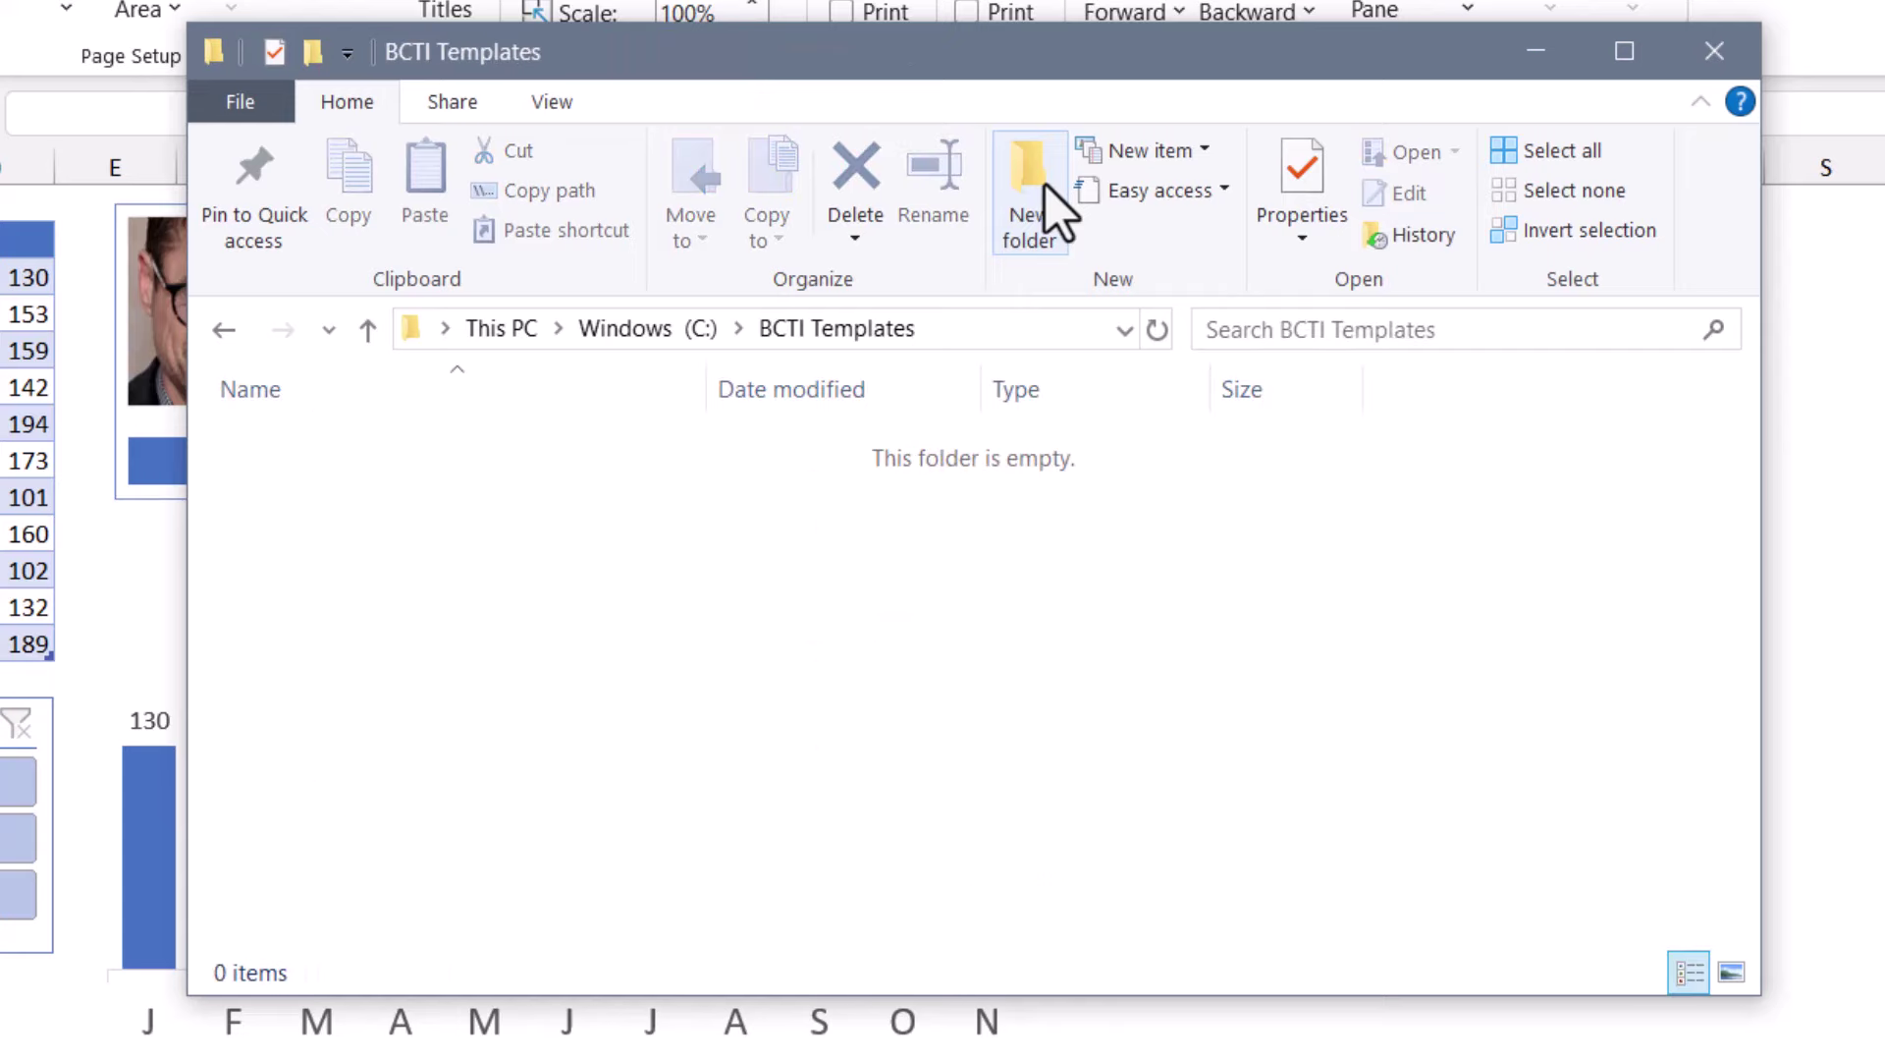
# - Close Excel discarding workbook changes, then show the New templates page after relaunching
pyautogui.click(1326, 13)
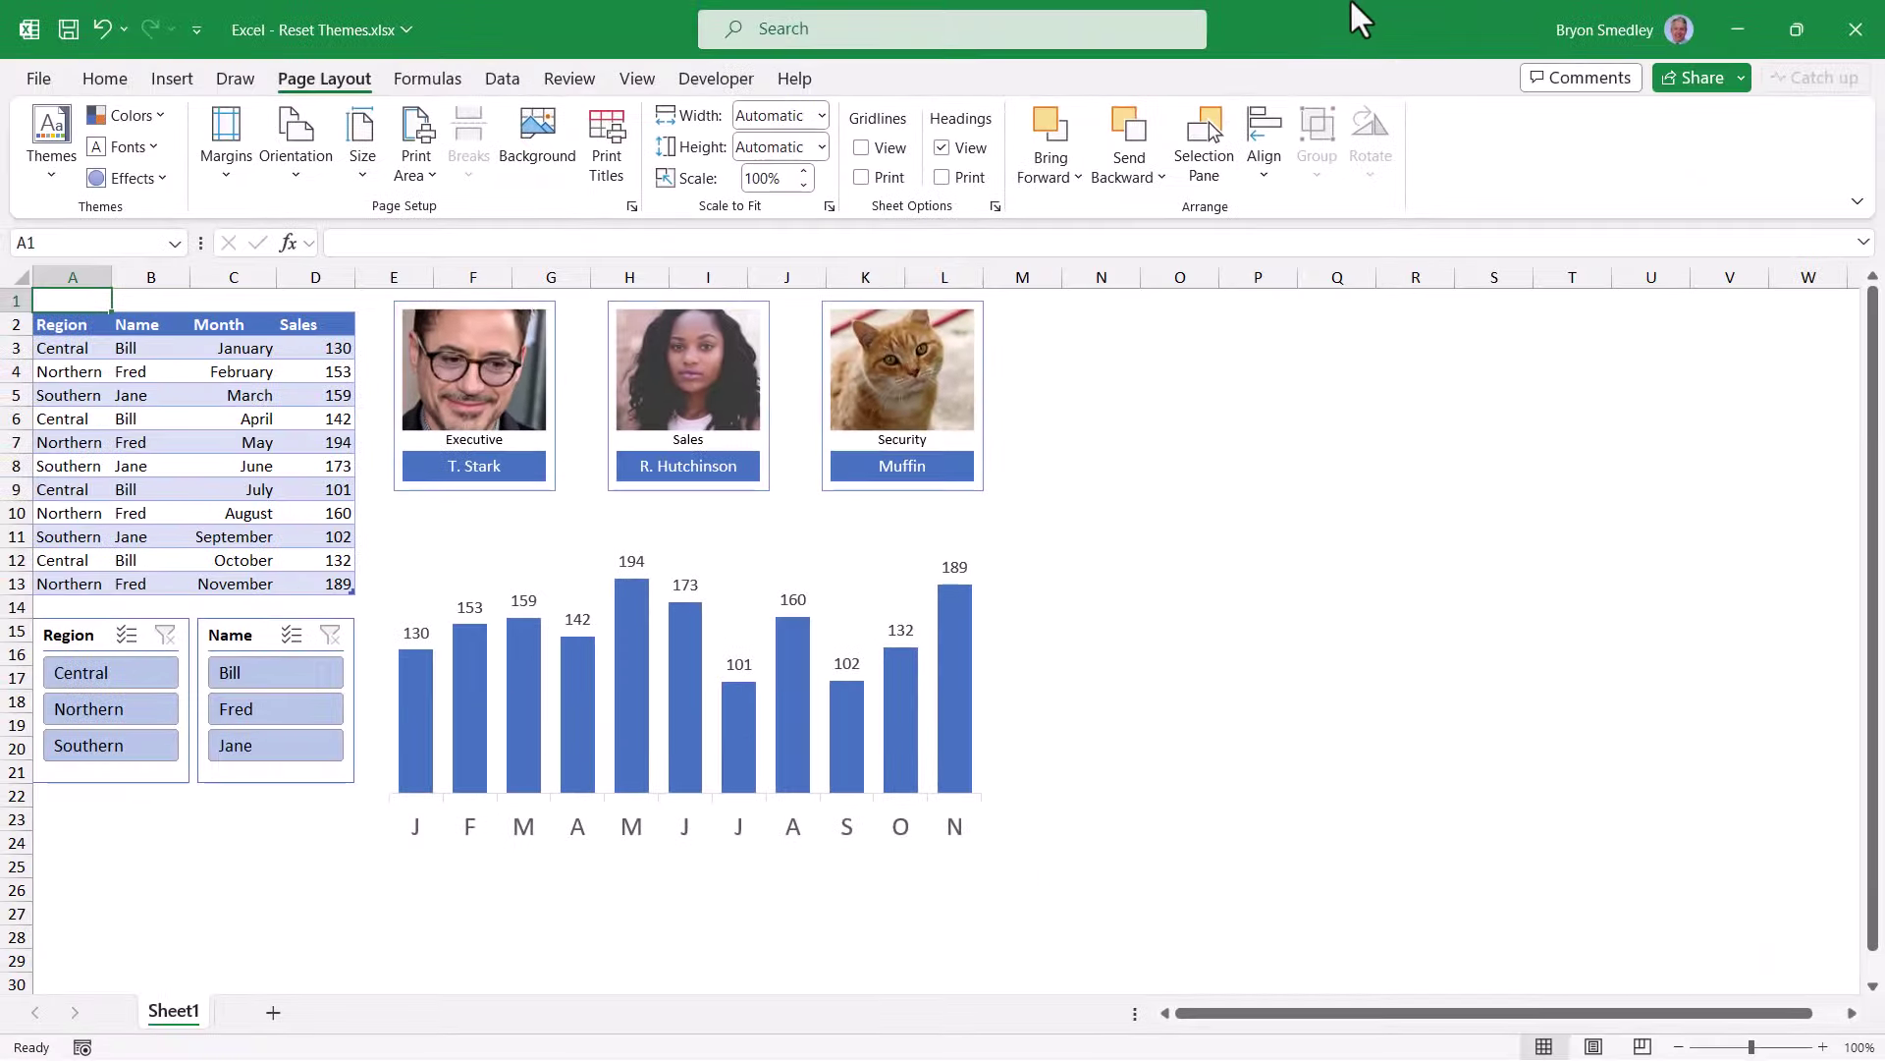
pyautogui.click(1856, 29)
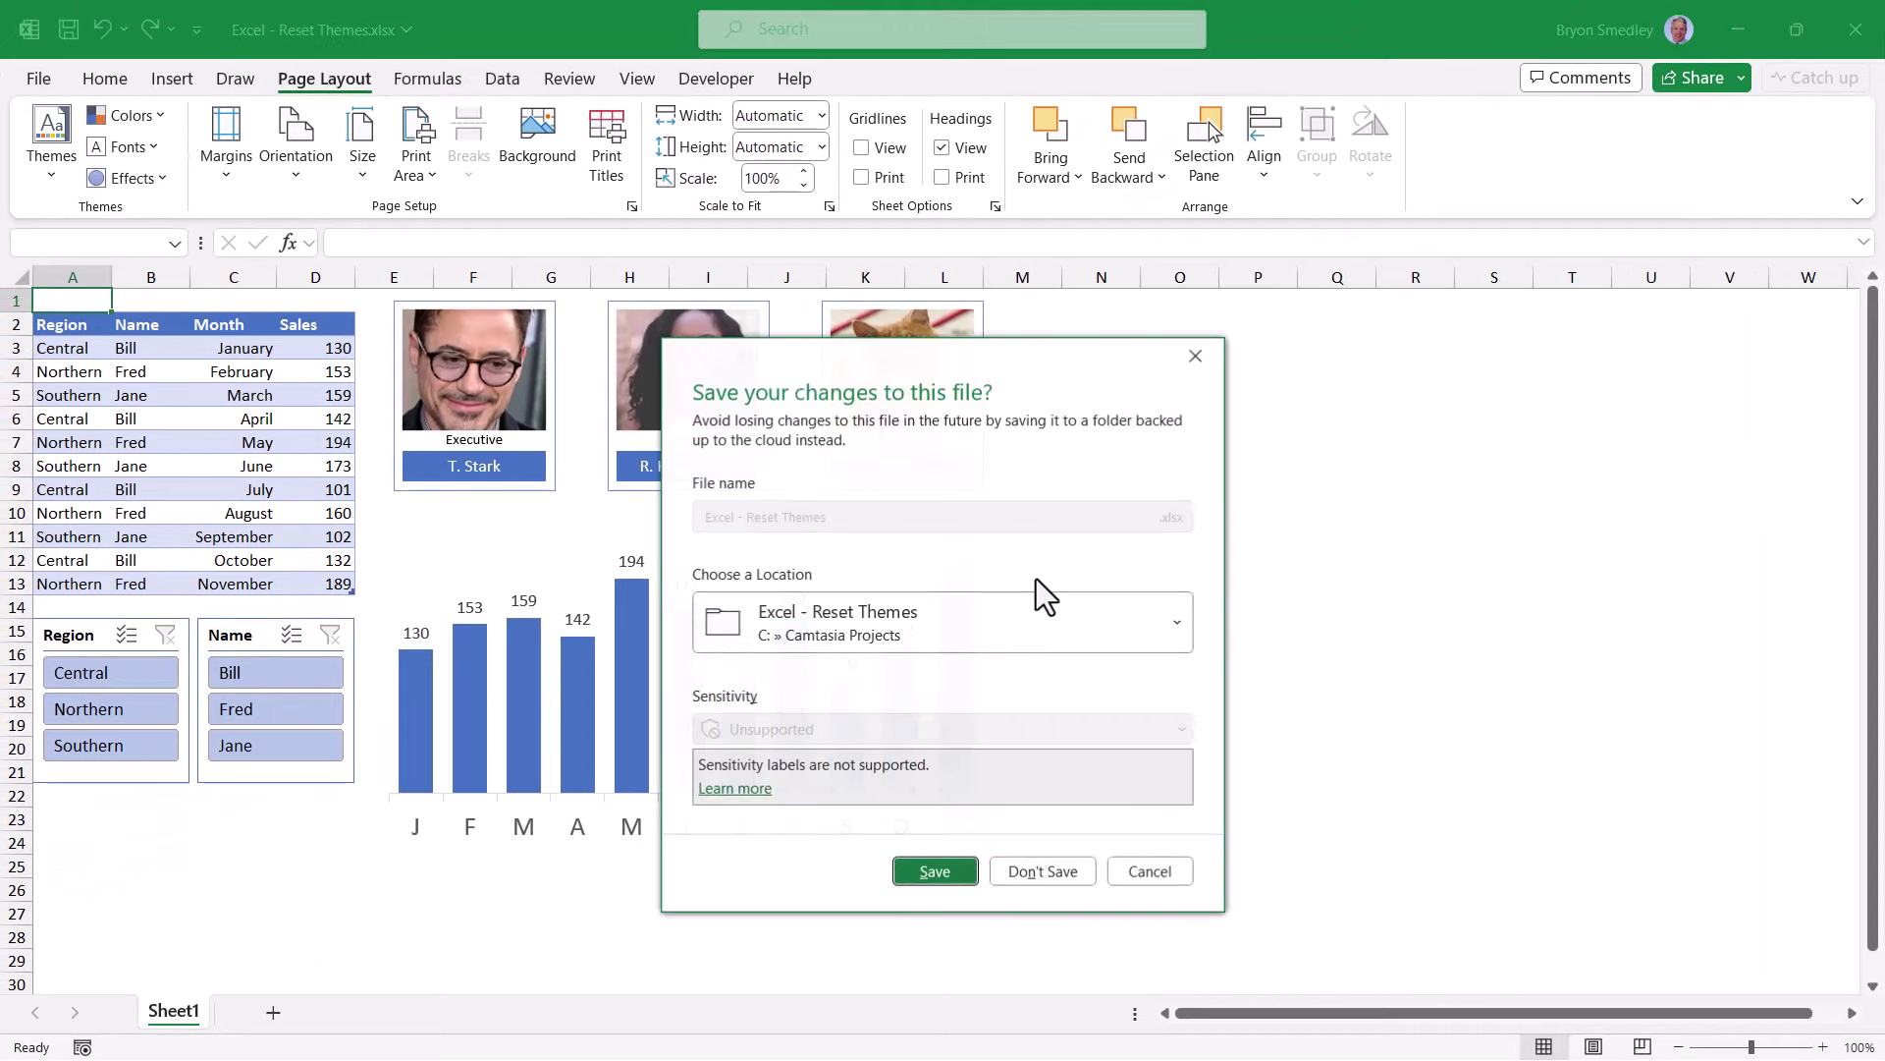
pyautogui.click(1045, 871)
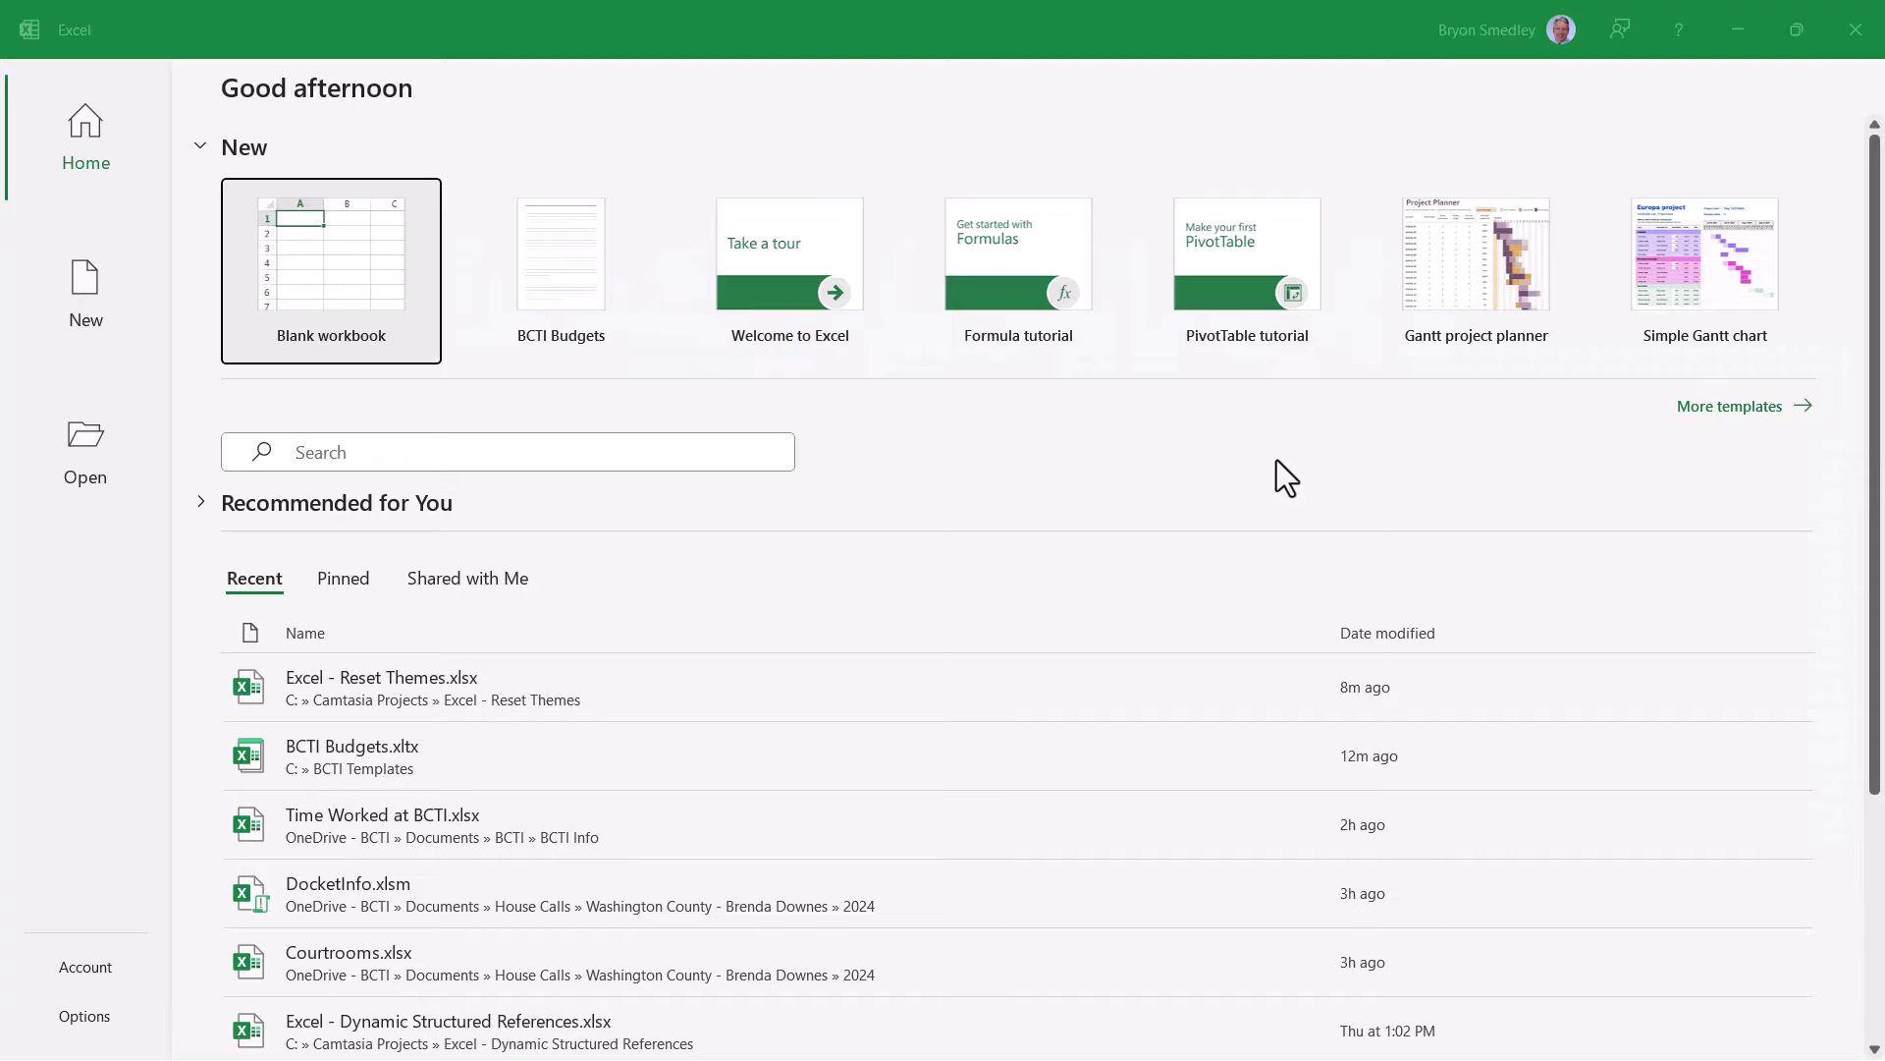
pyautogui.click(86, 339)
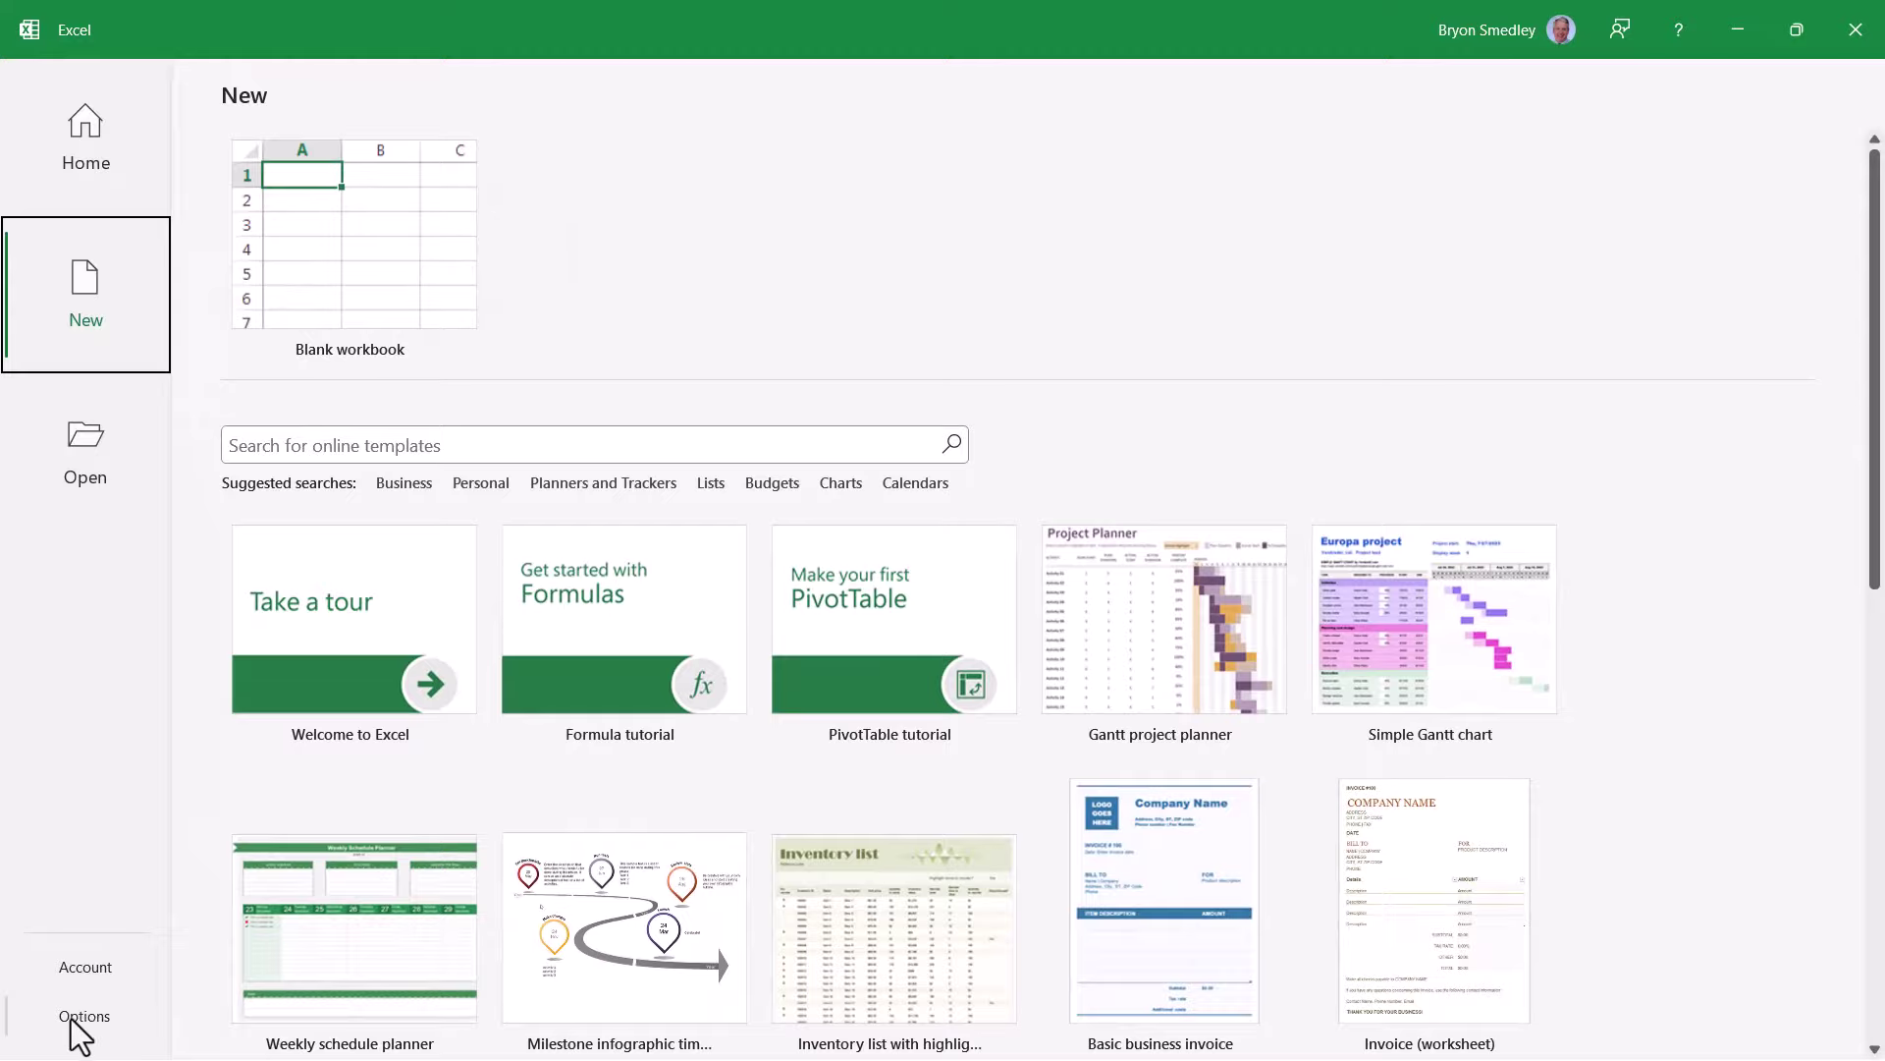
# - In Options > Save, set Default personal templates location to C:\BCTI Templates
pyautogui.click(75, 1017)
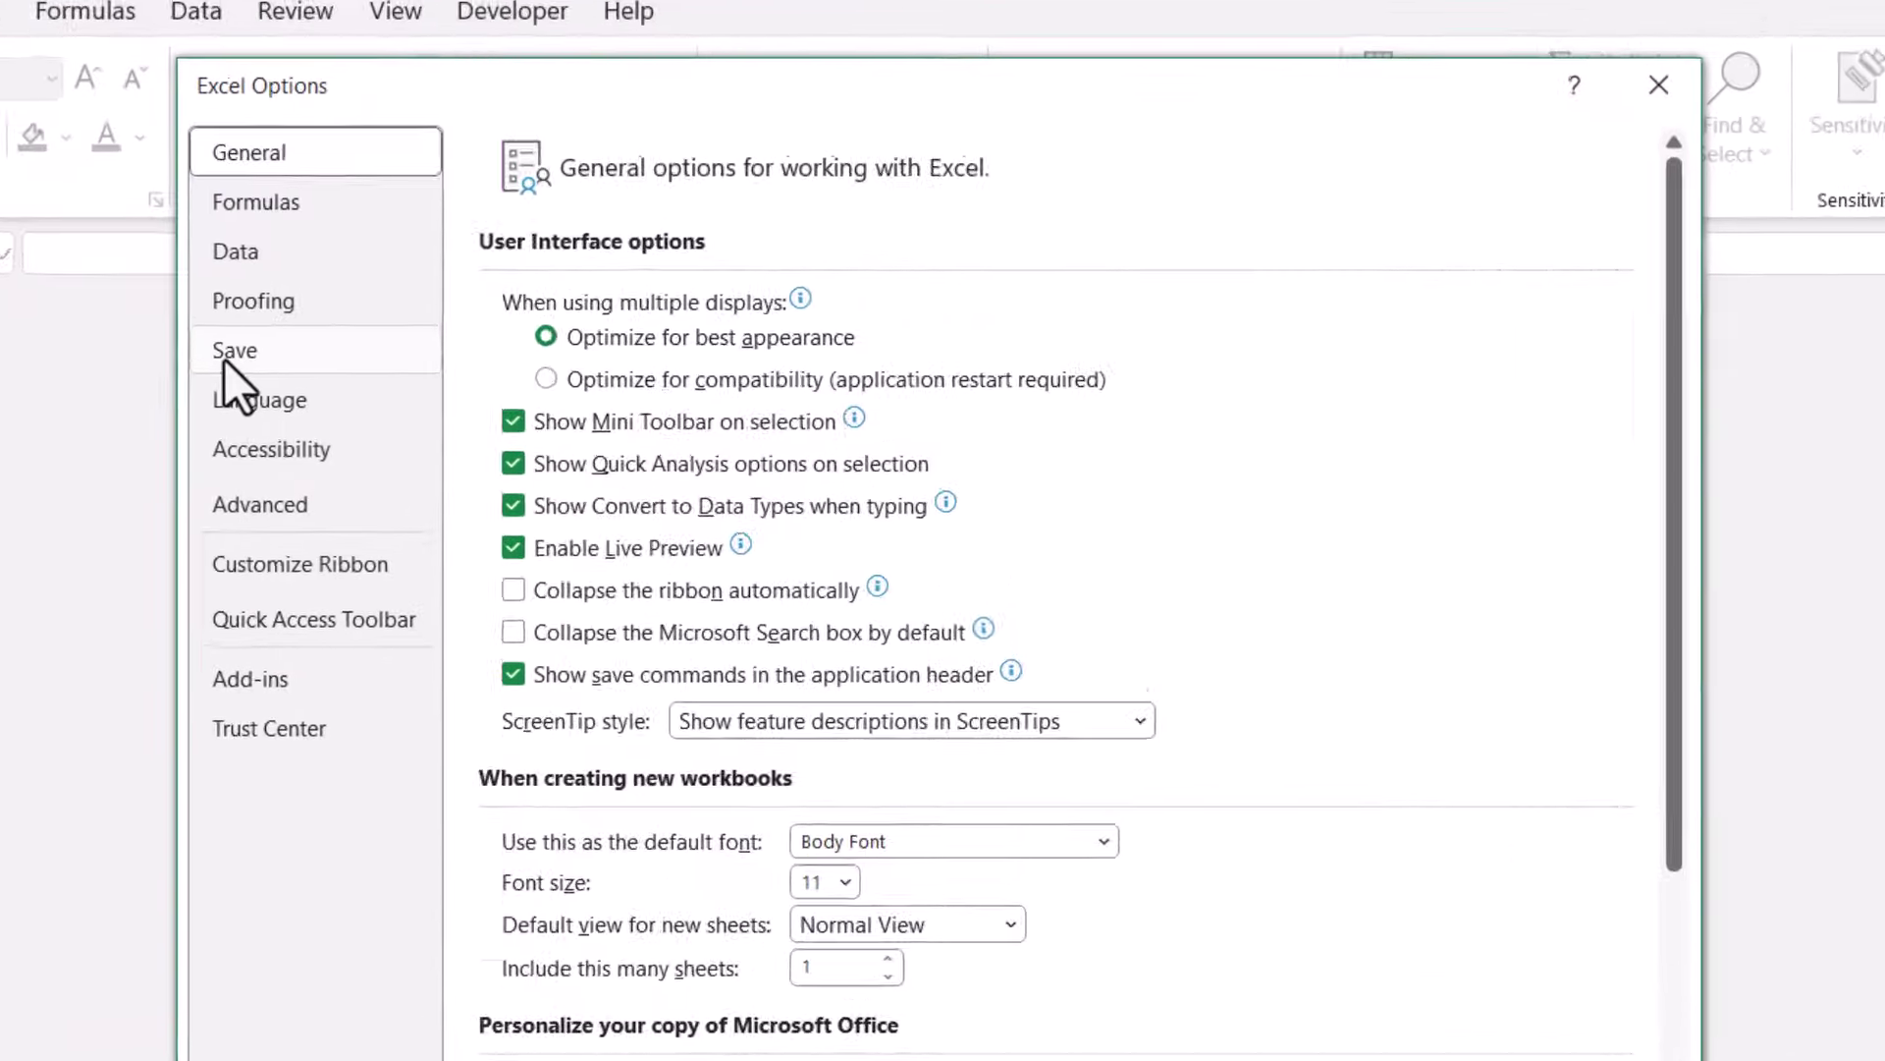
pyautogui.click(224, 356)
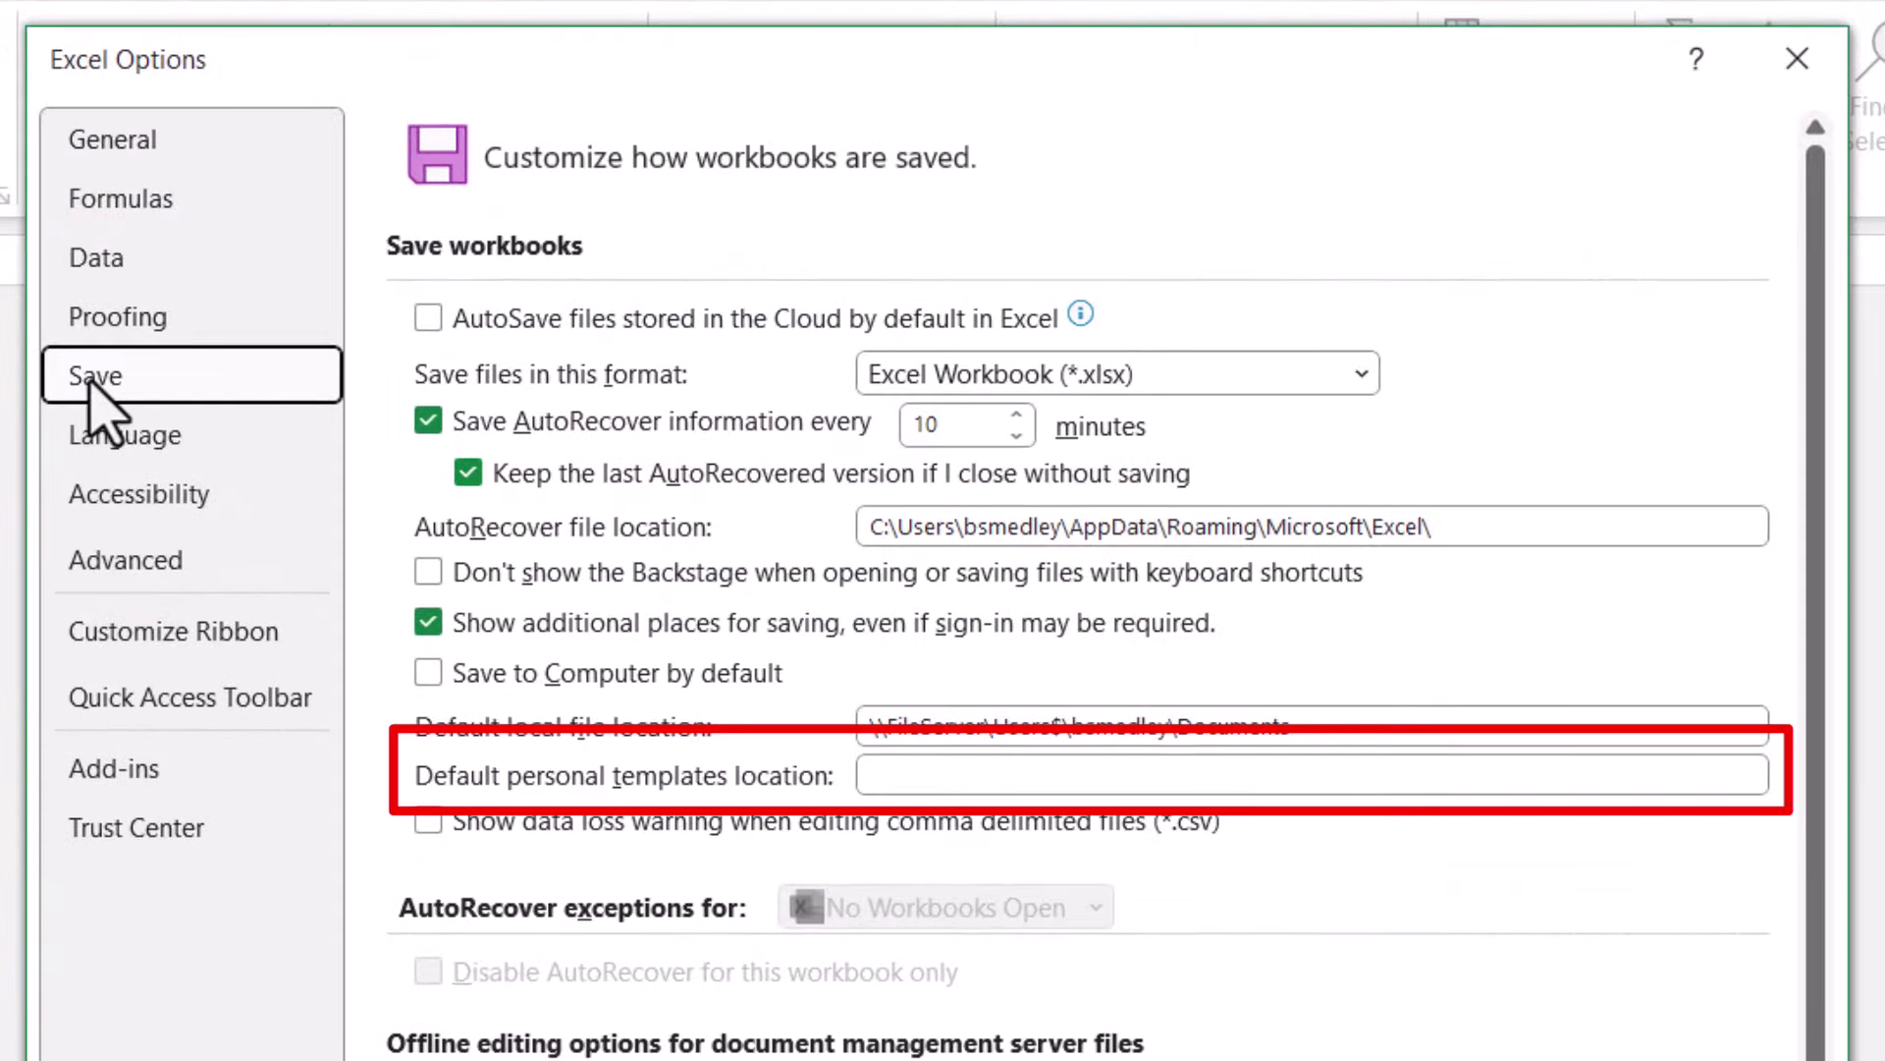
pyautogui.click(1216, 776)
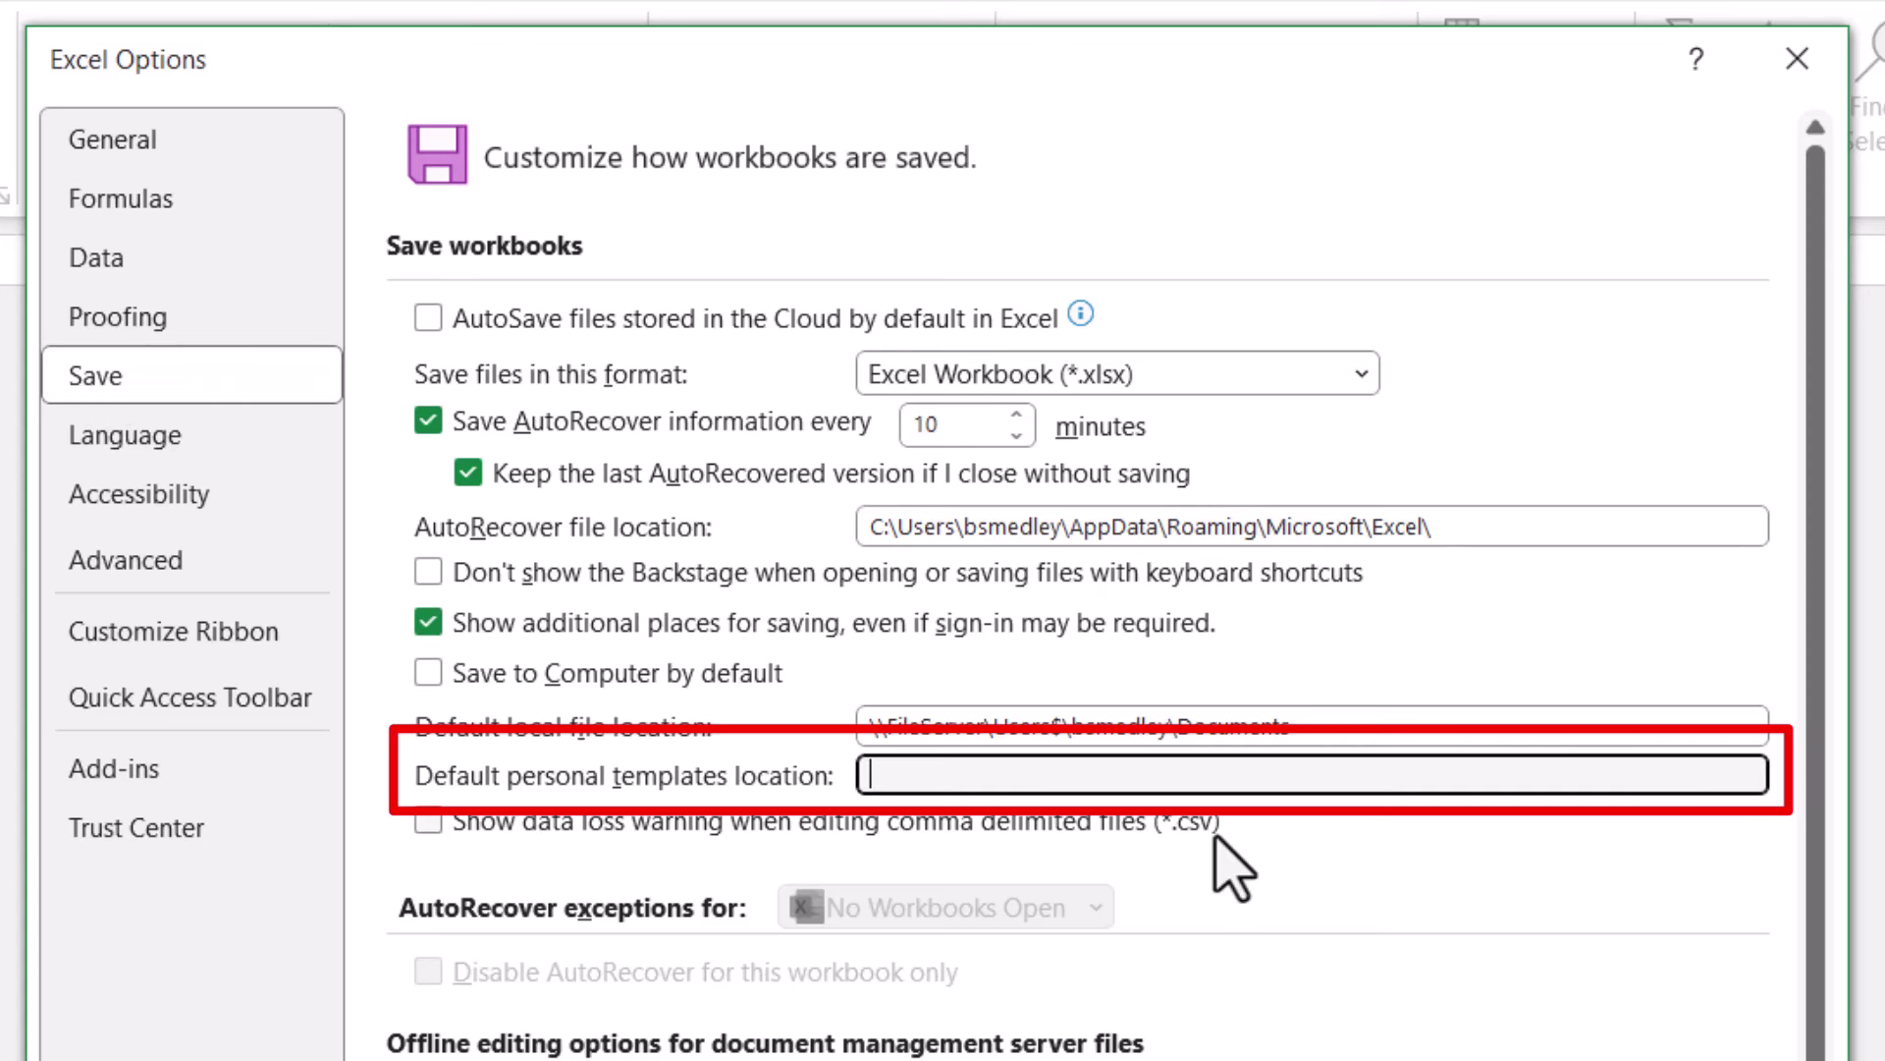
pyautogui.write('C:\\BCTI Templates')
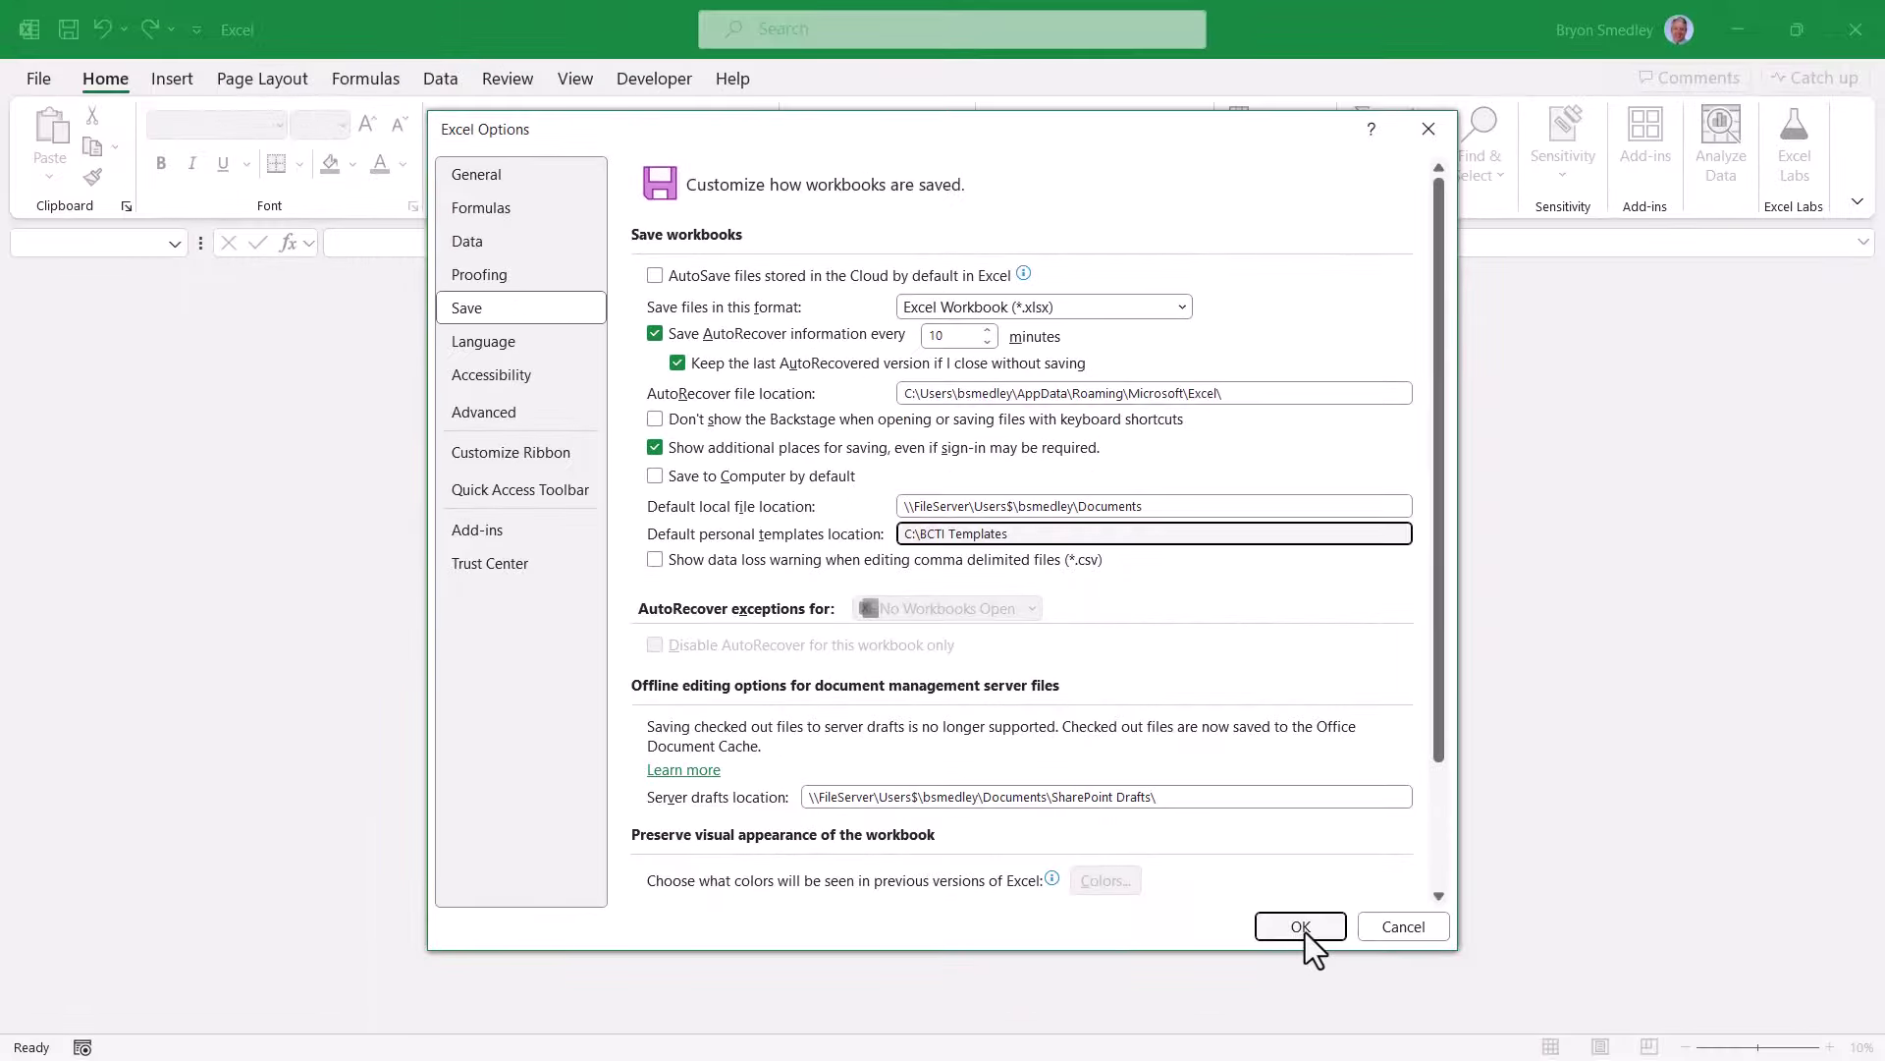
pyautogui.click(1300, 926)
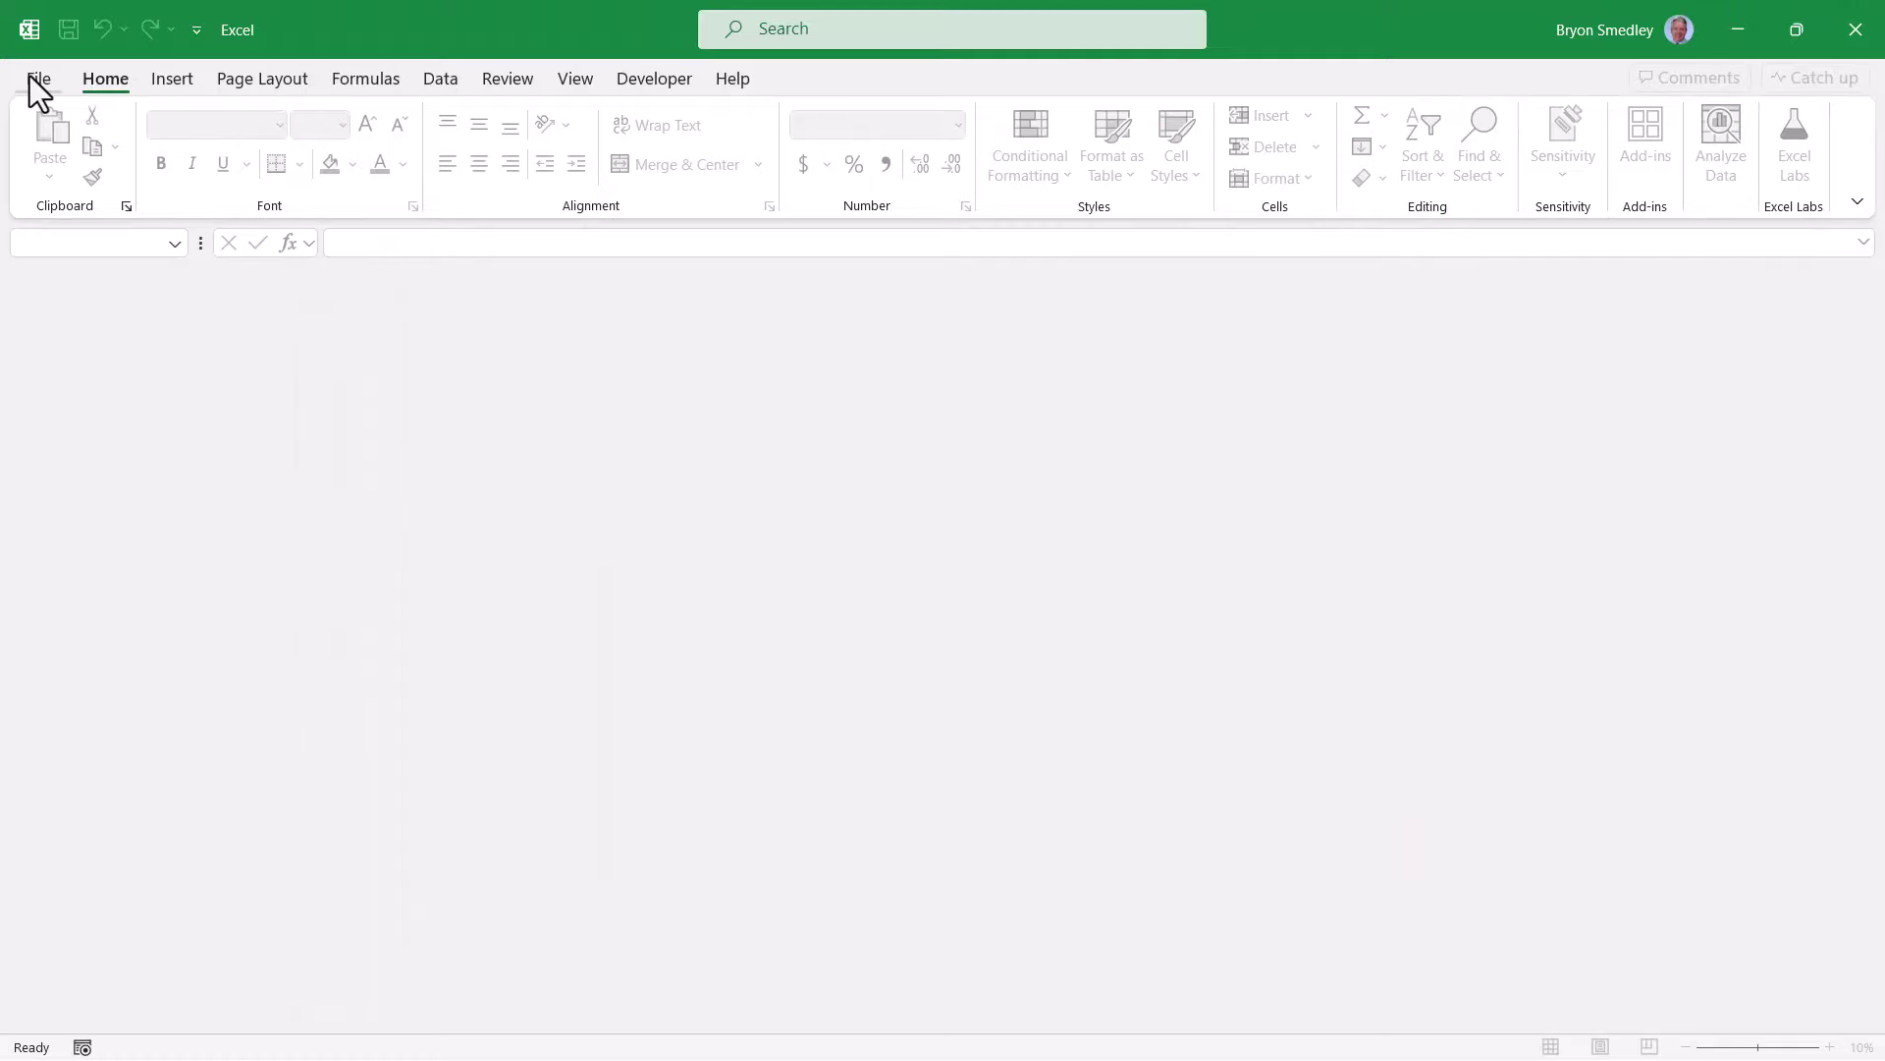
# - Check the Personal templates list under File > New is empty, then create blank workbook Book1
pyautogui.click(31, 78)
pyautogui.click(45, 186)
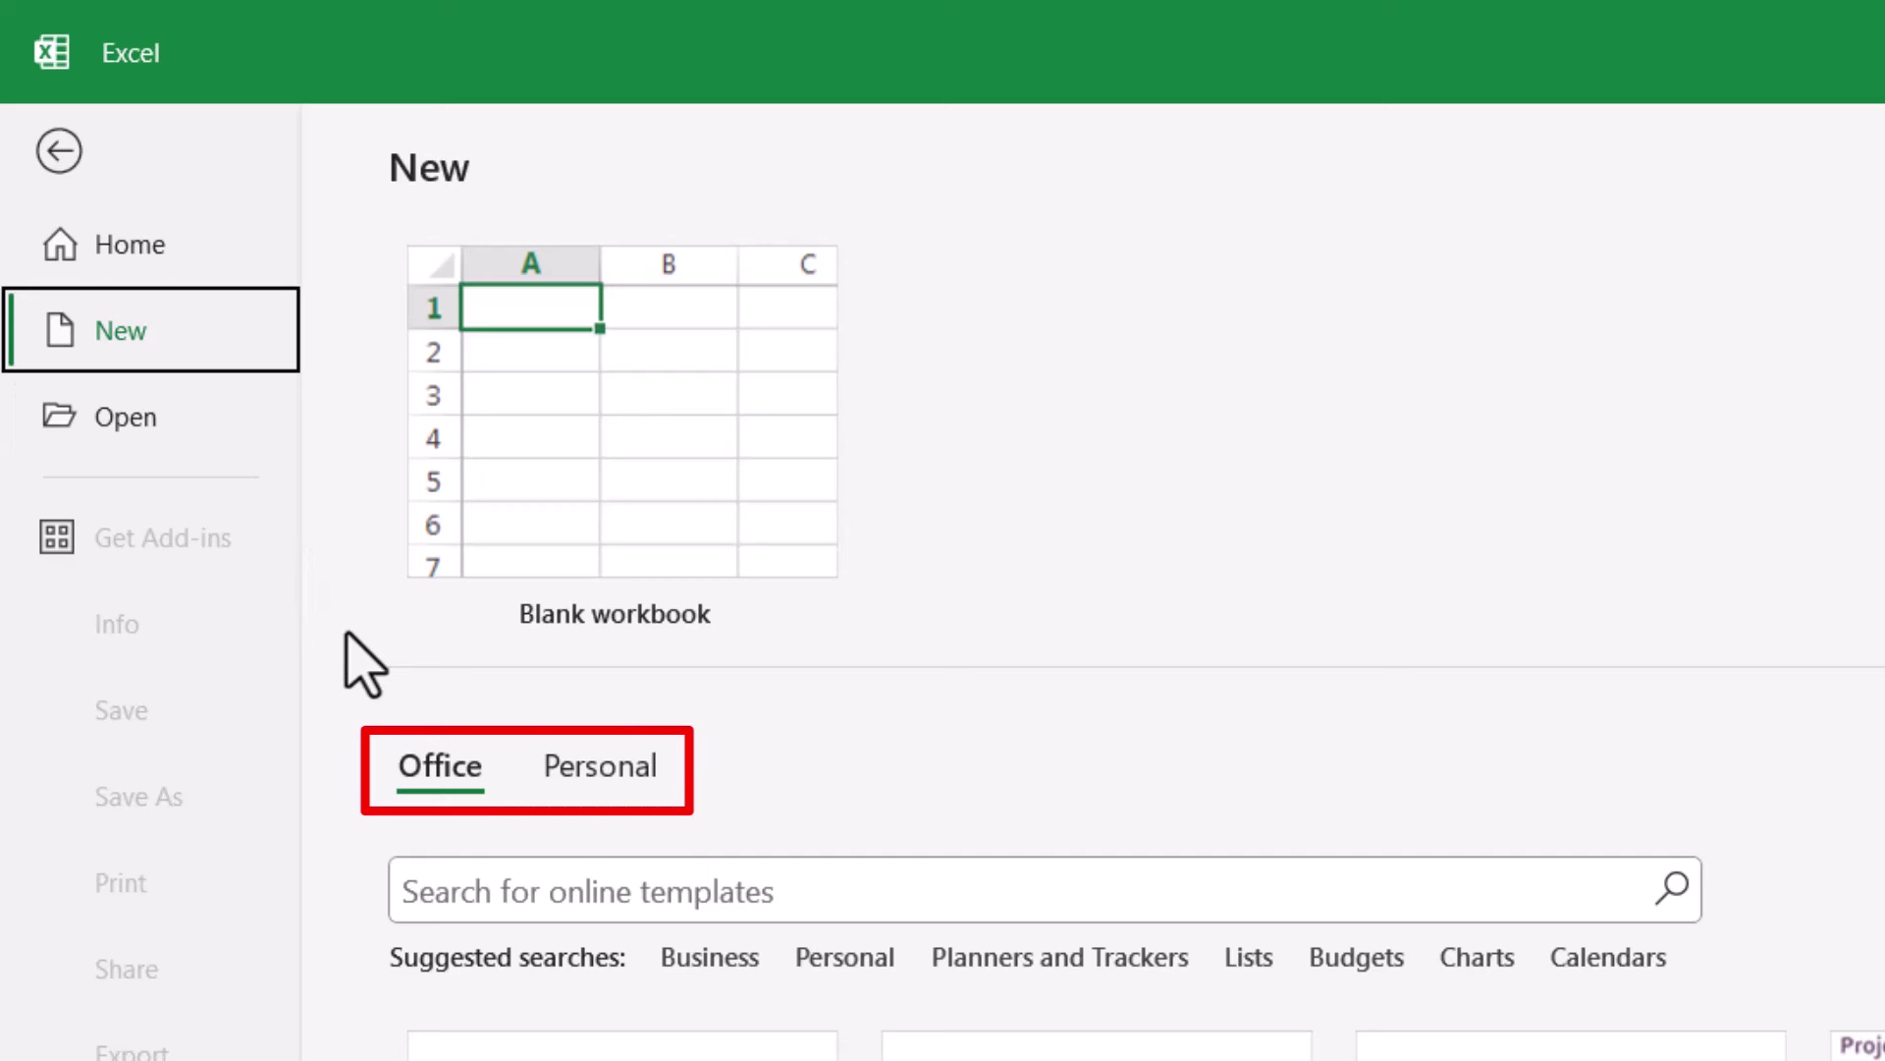
pyautogui.click(586, 765)
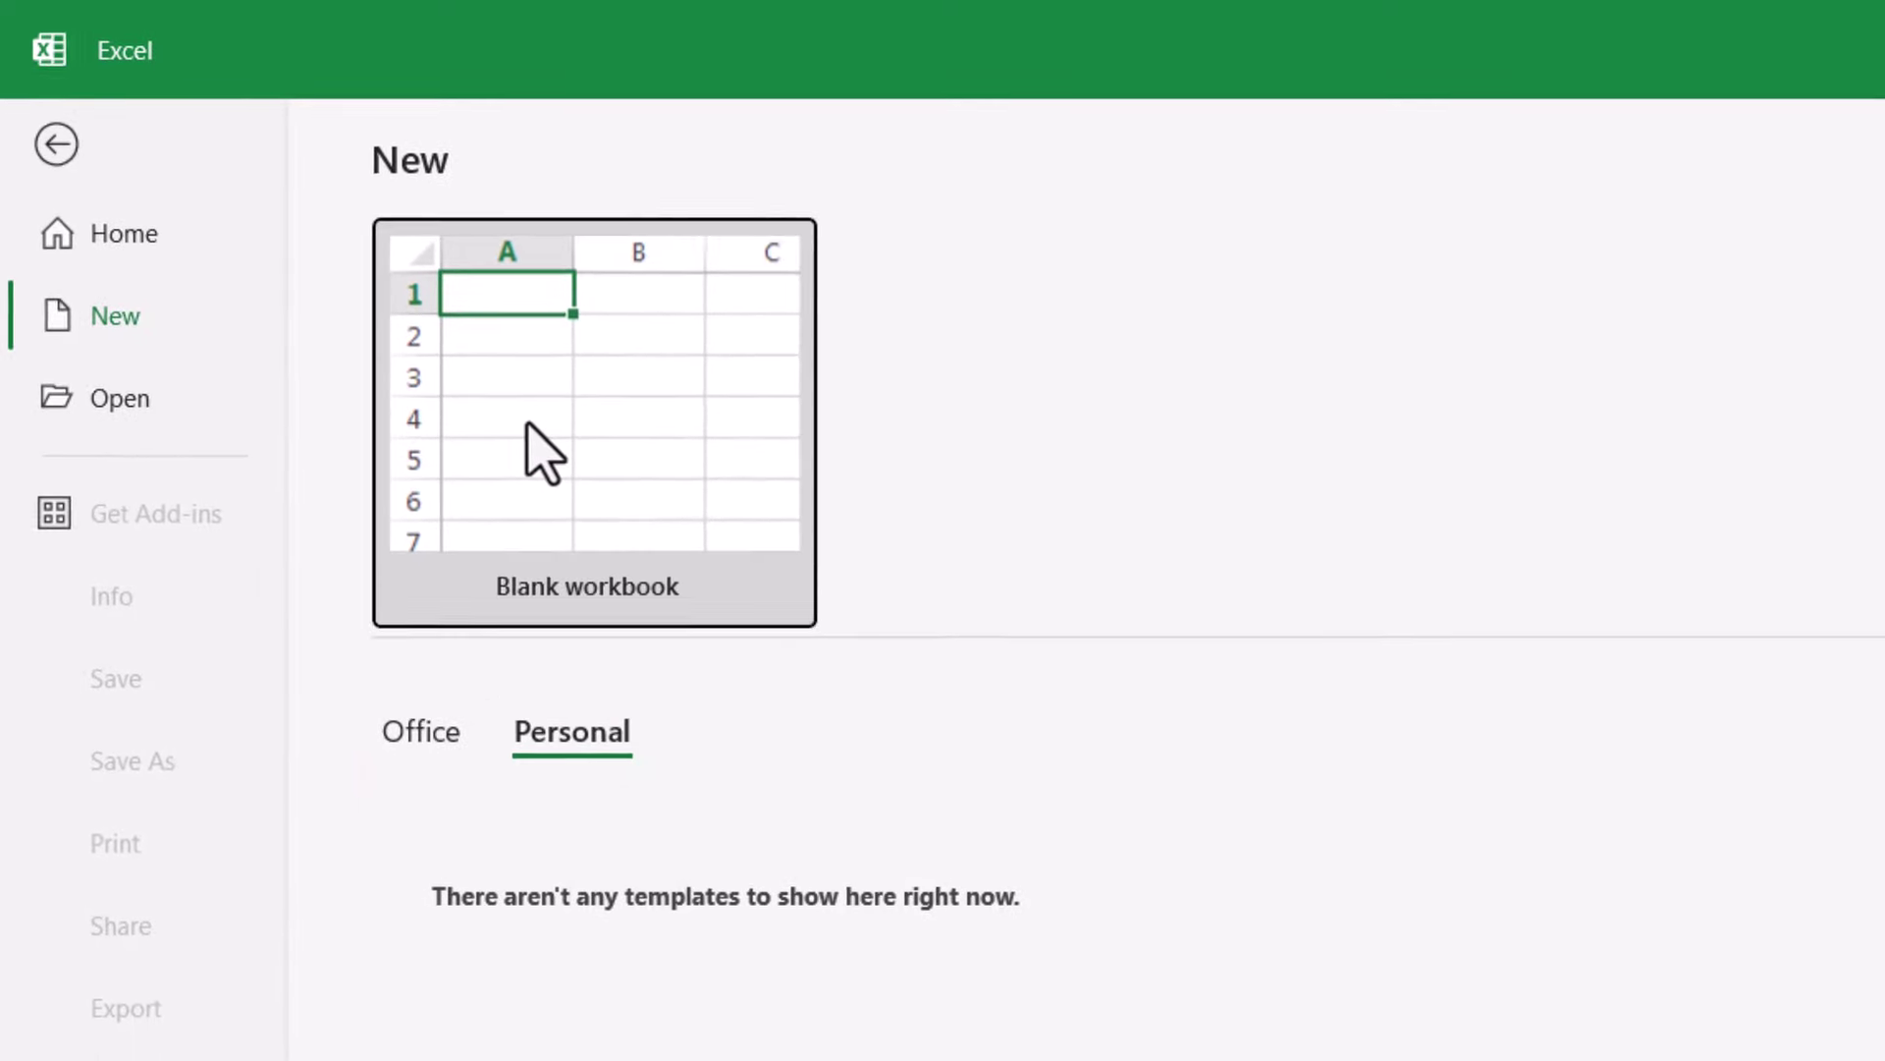
pyautogui.click(527, 424)
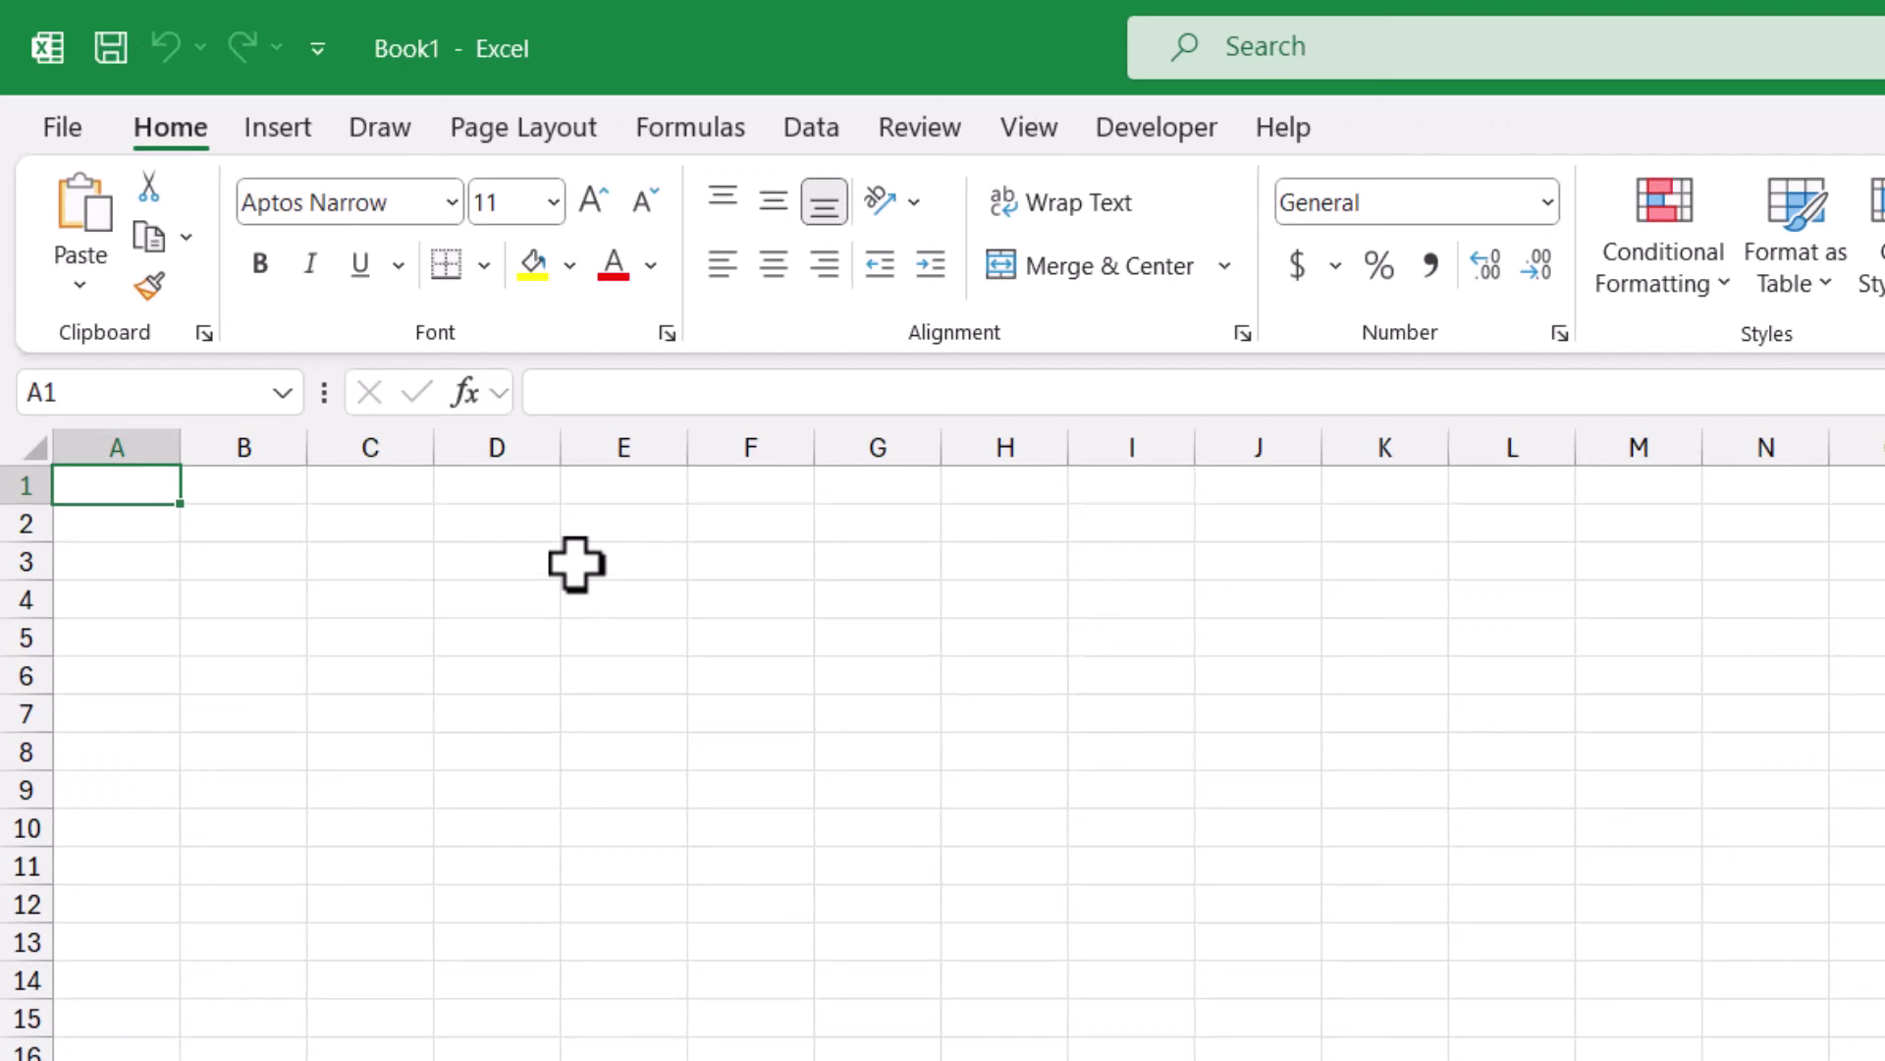
# - Review the margin, orientation and paper size presets on Page Layout without changing them
pyautogui.click(526, 137)
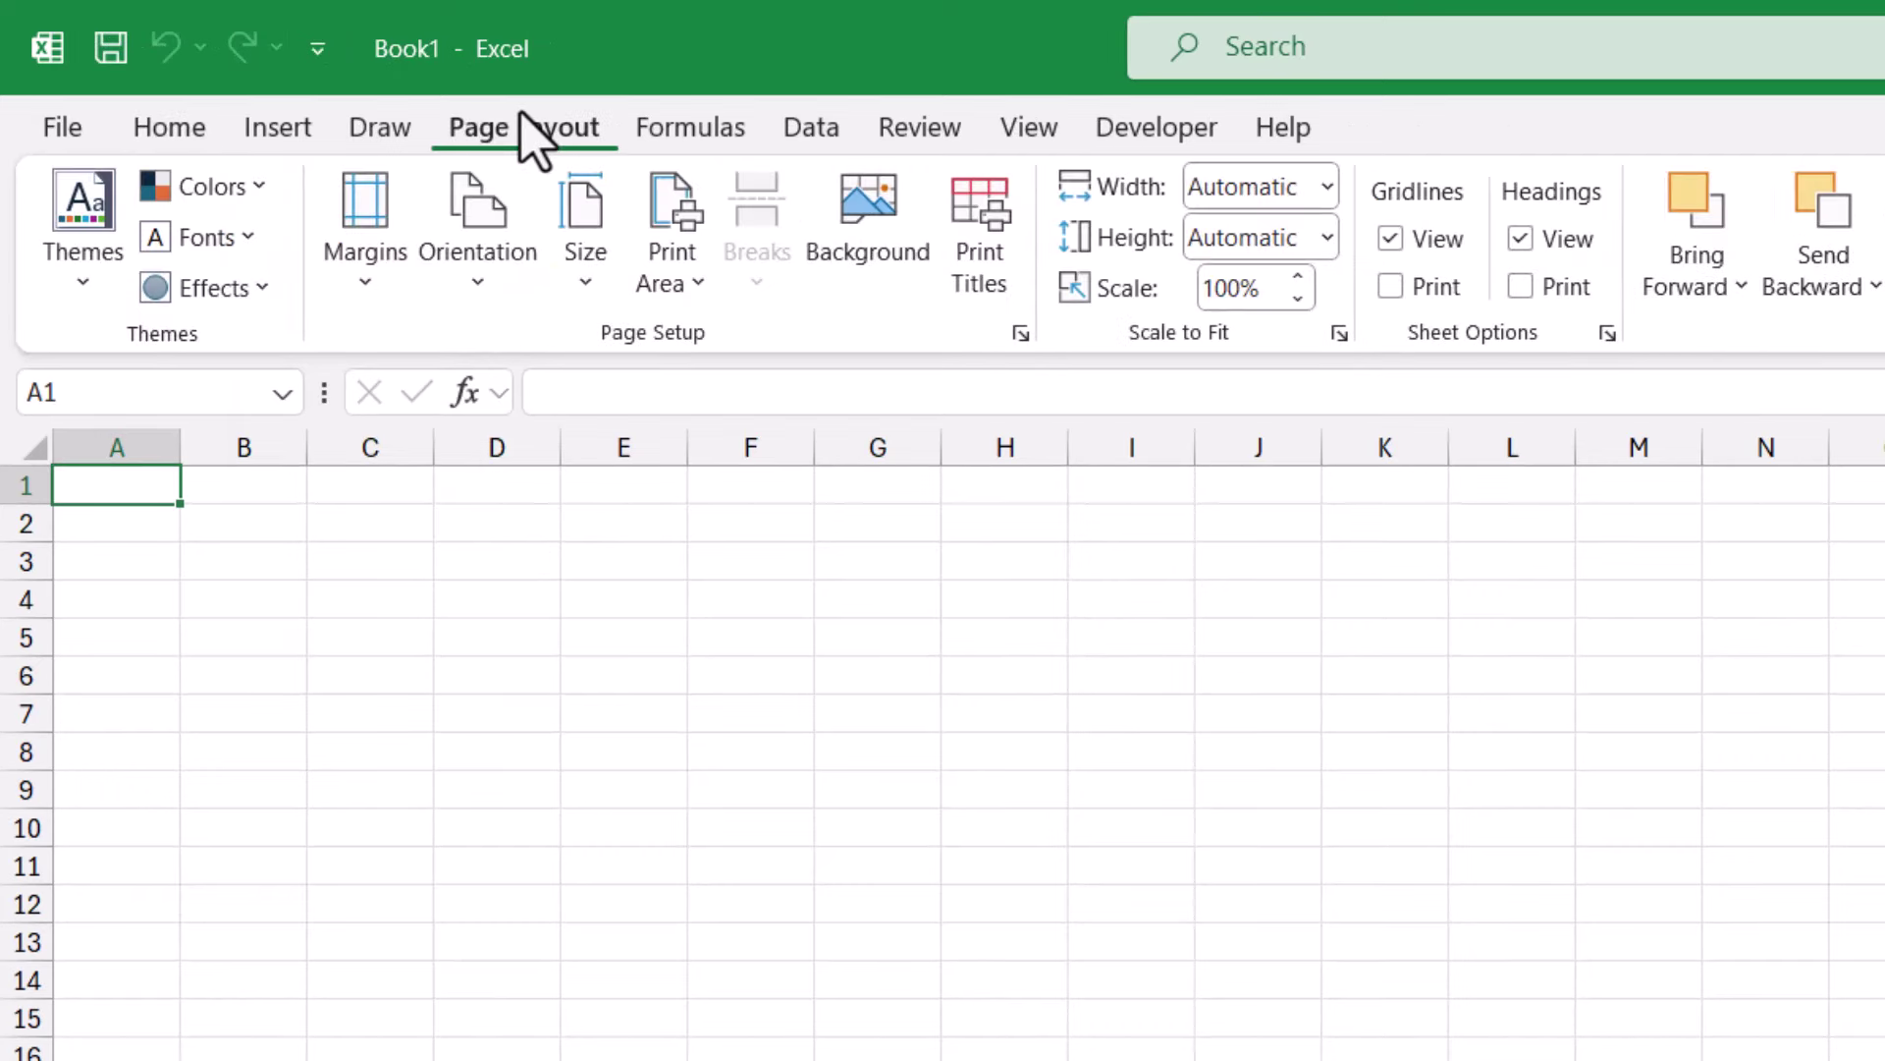
pyautogui.click(386, 201)
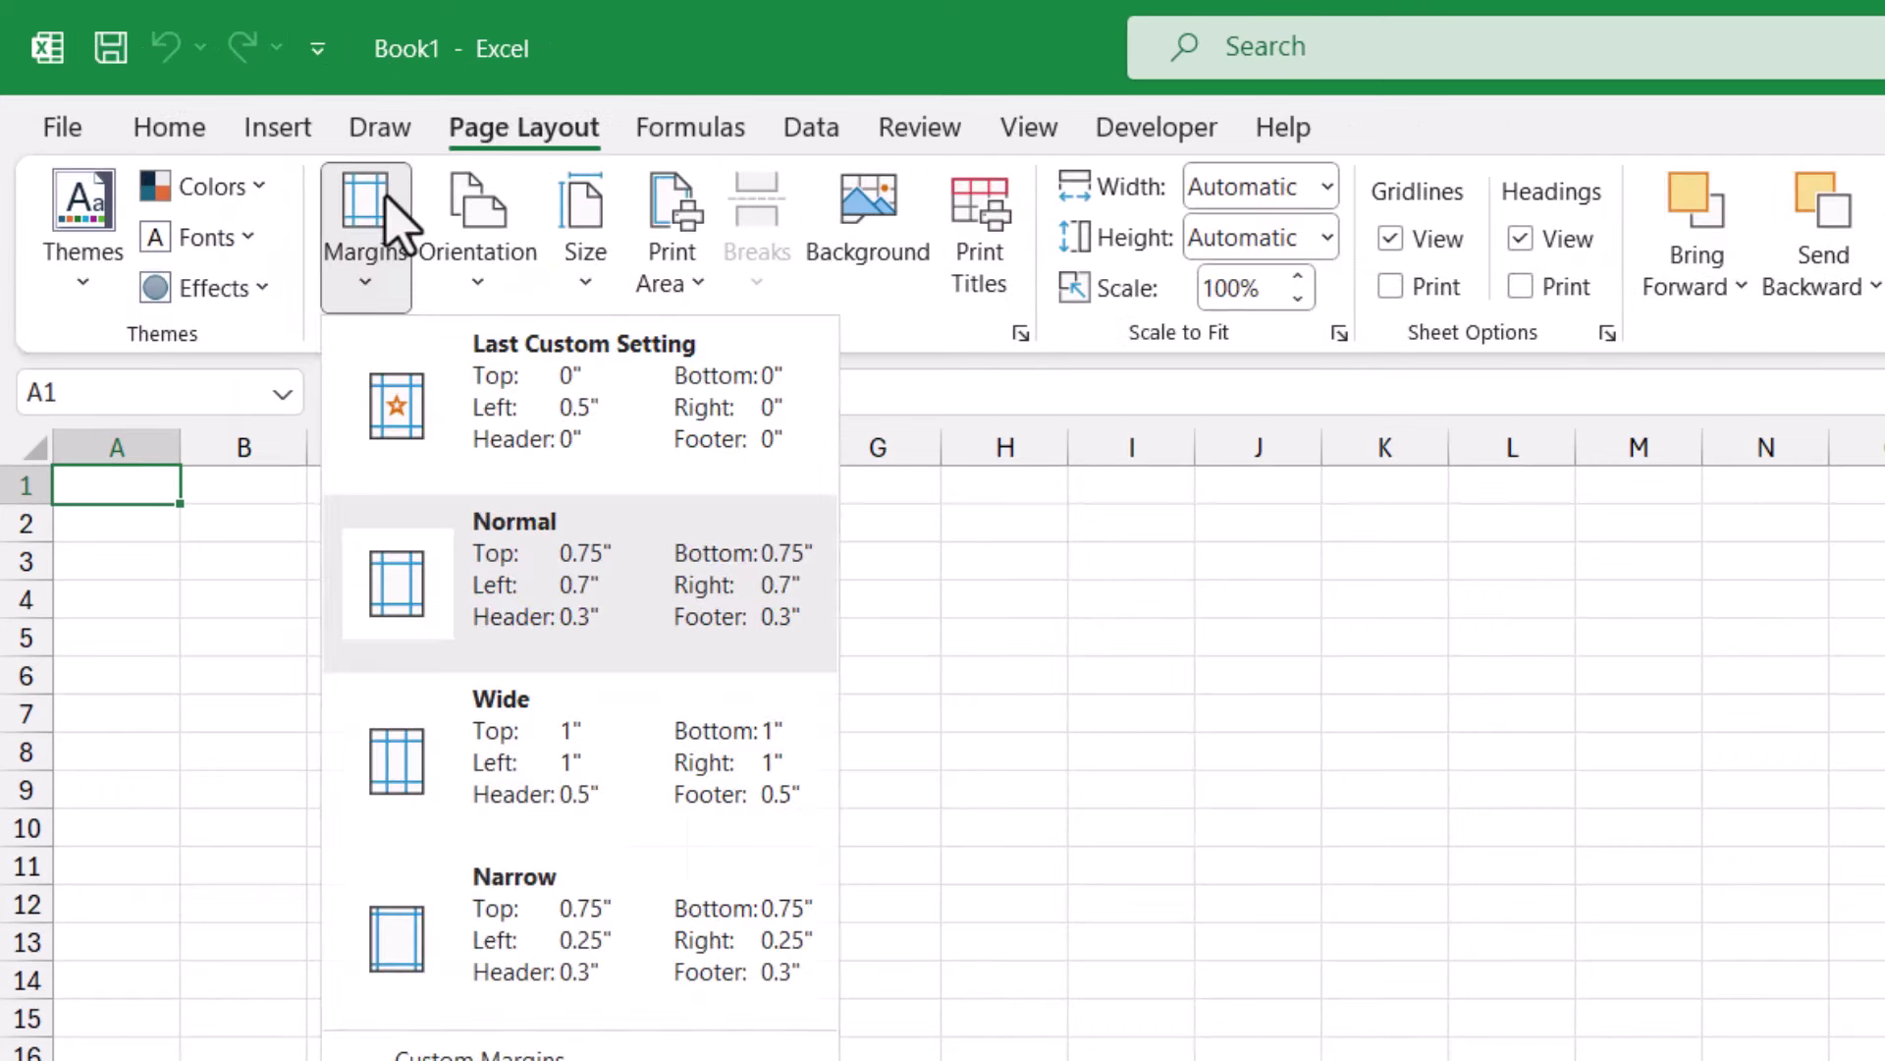
pyautogui.click(459, 196)
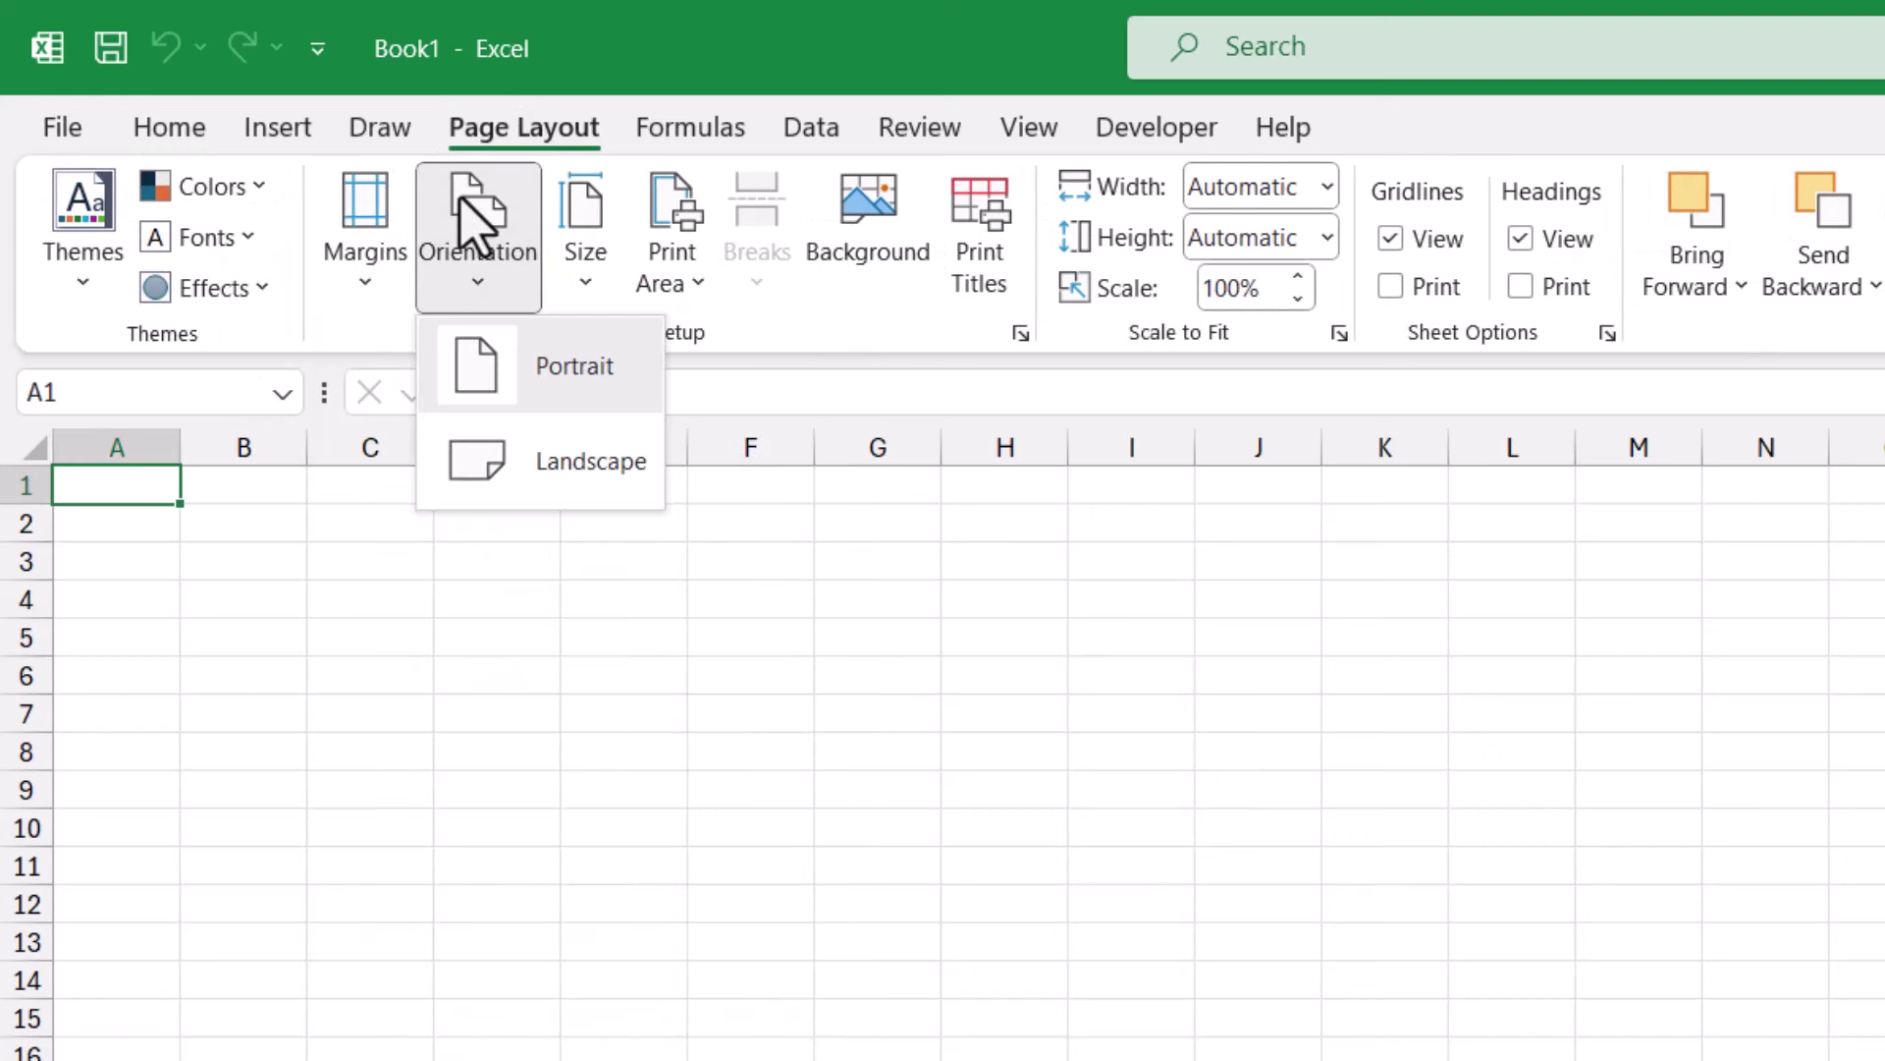
pyautogui.click(581, 232)
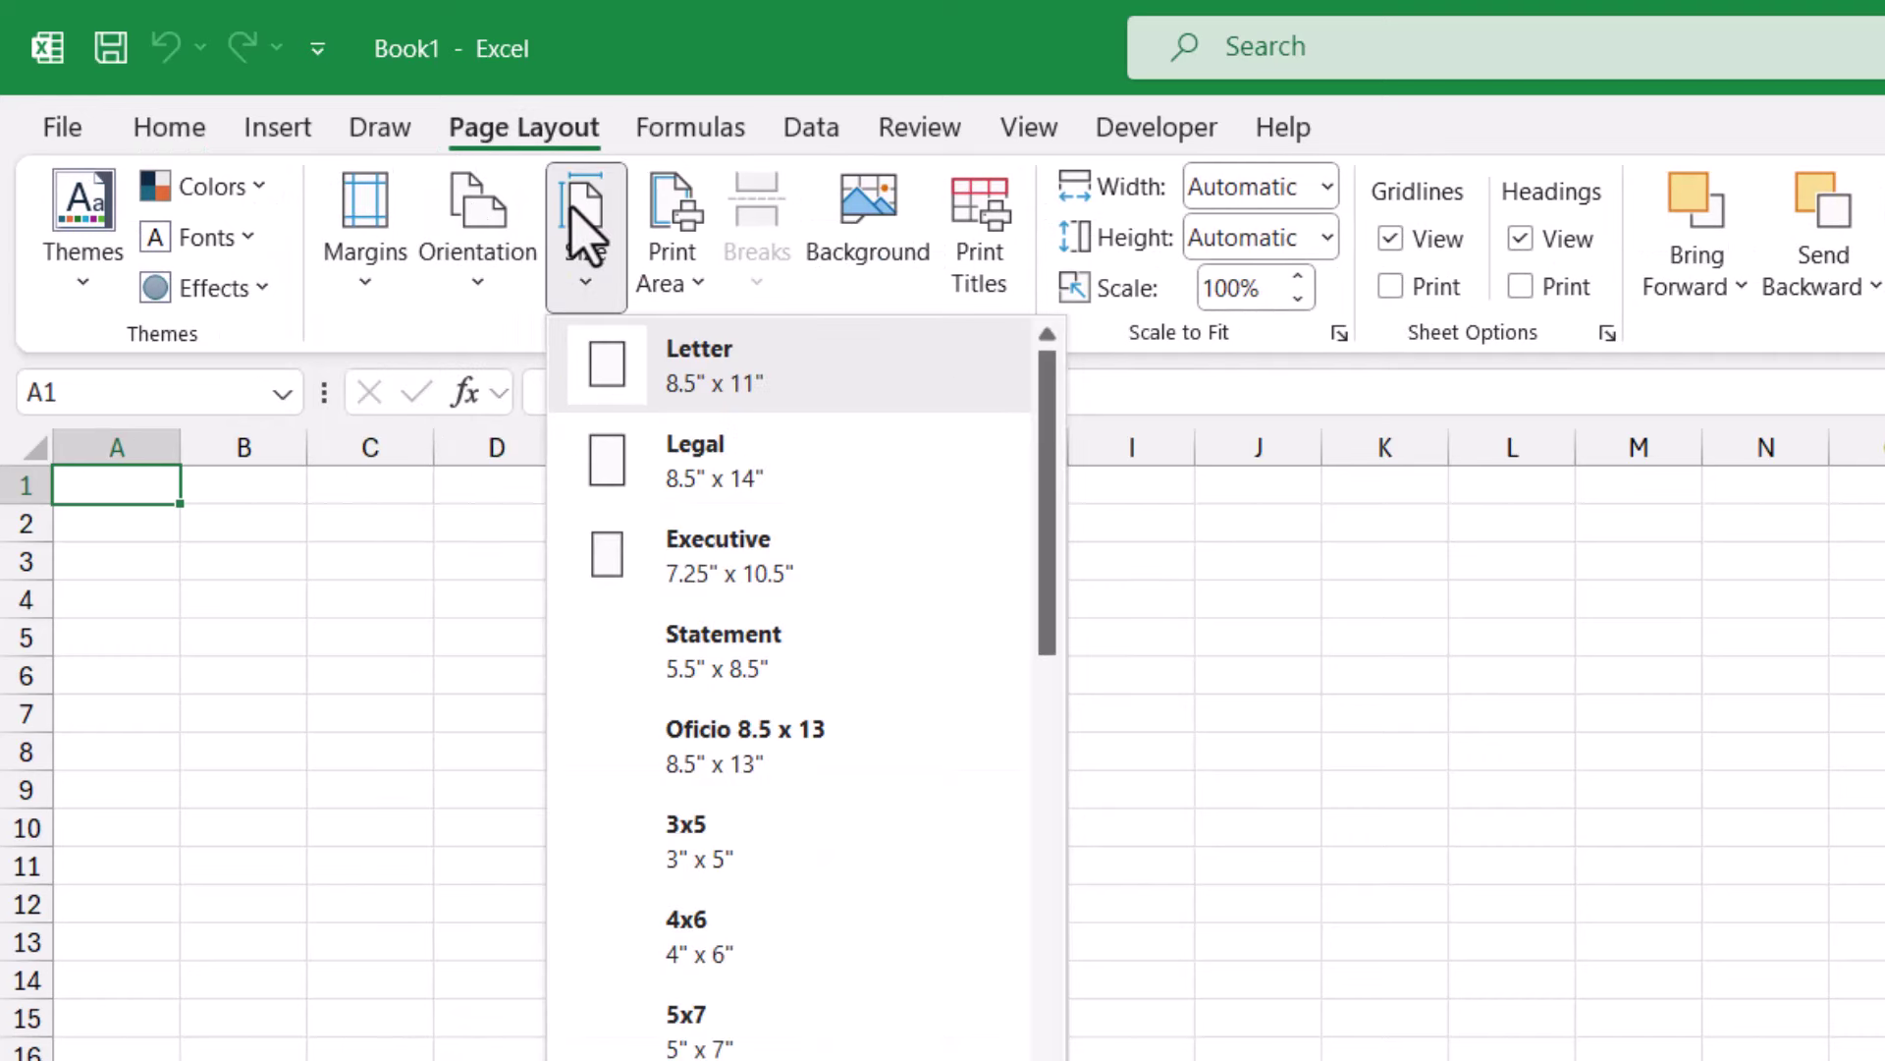
pyautogui.press('Escape')
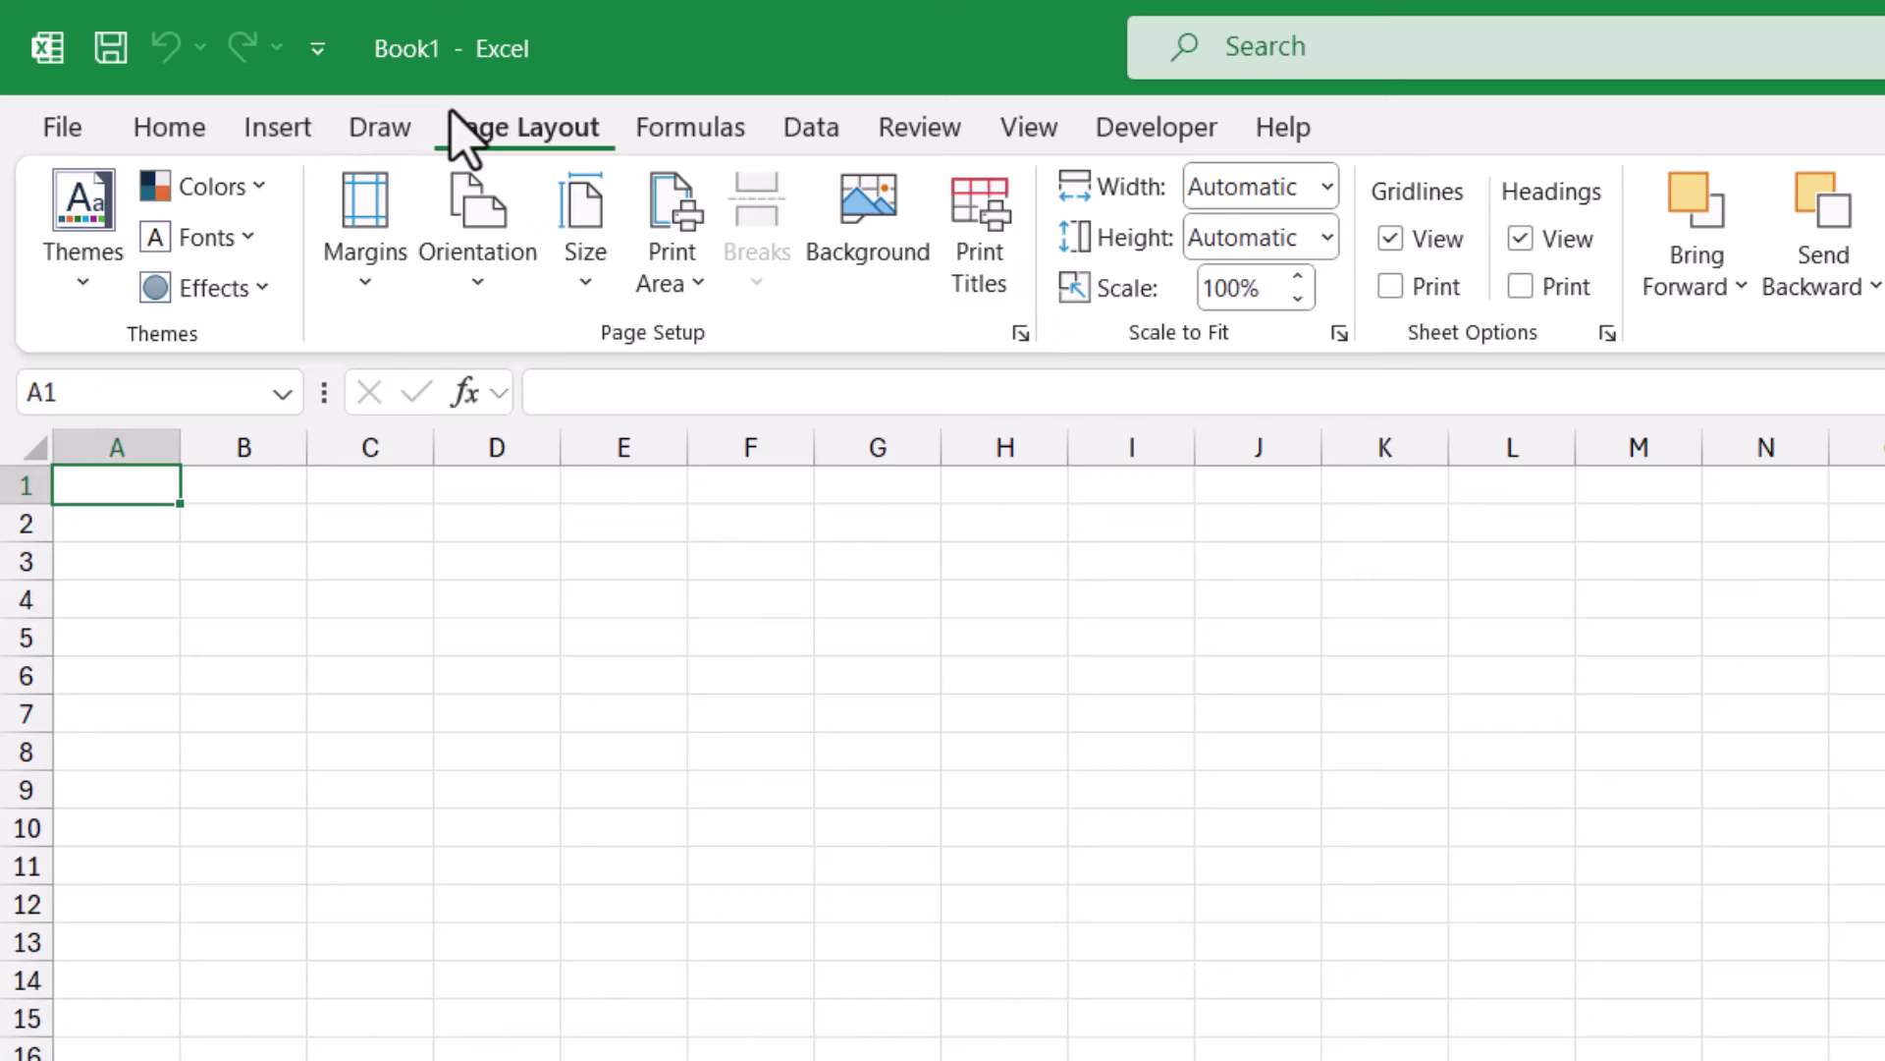
# - Apply the Office 2013 - 2022 theme and confirm Calibri 11 is the default font
pyautogui.click(108, 258)
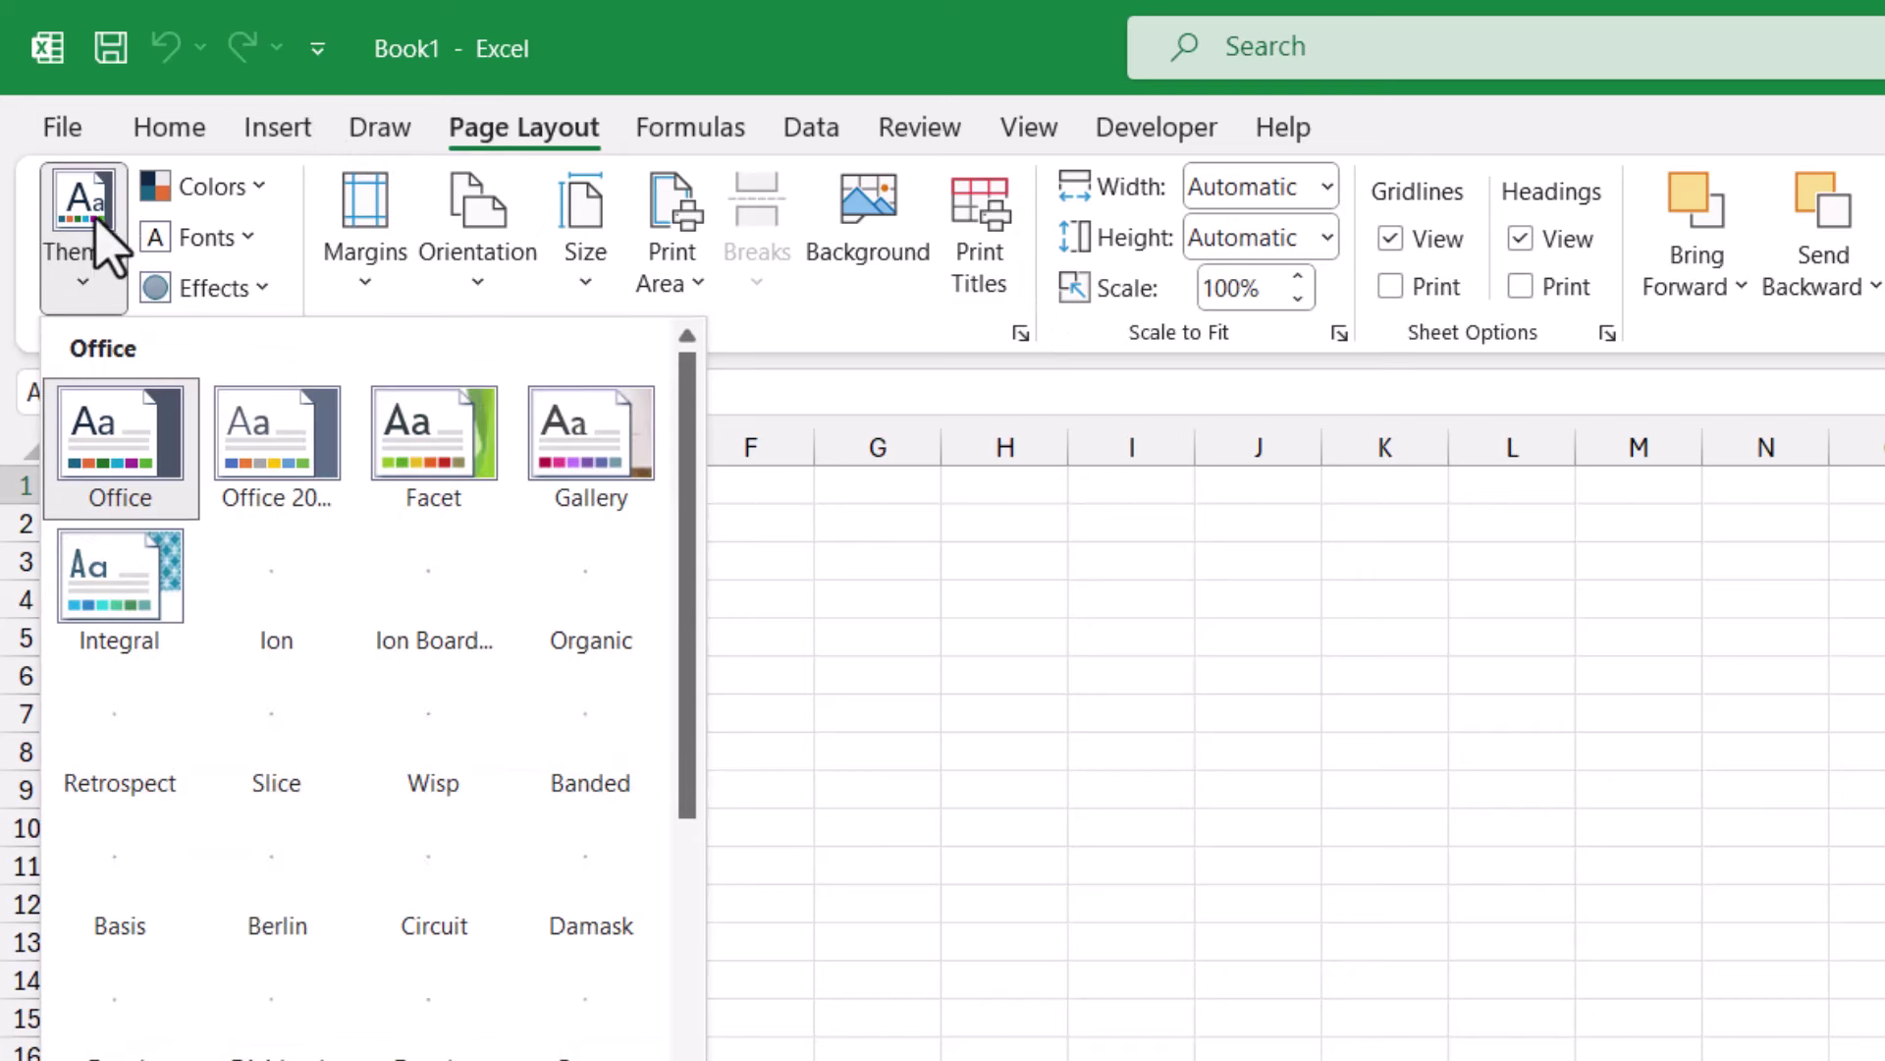
pyautogui.click(254, 412)
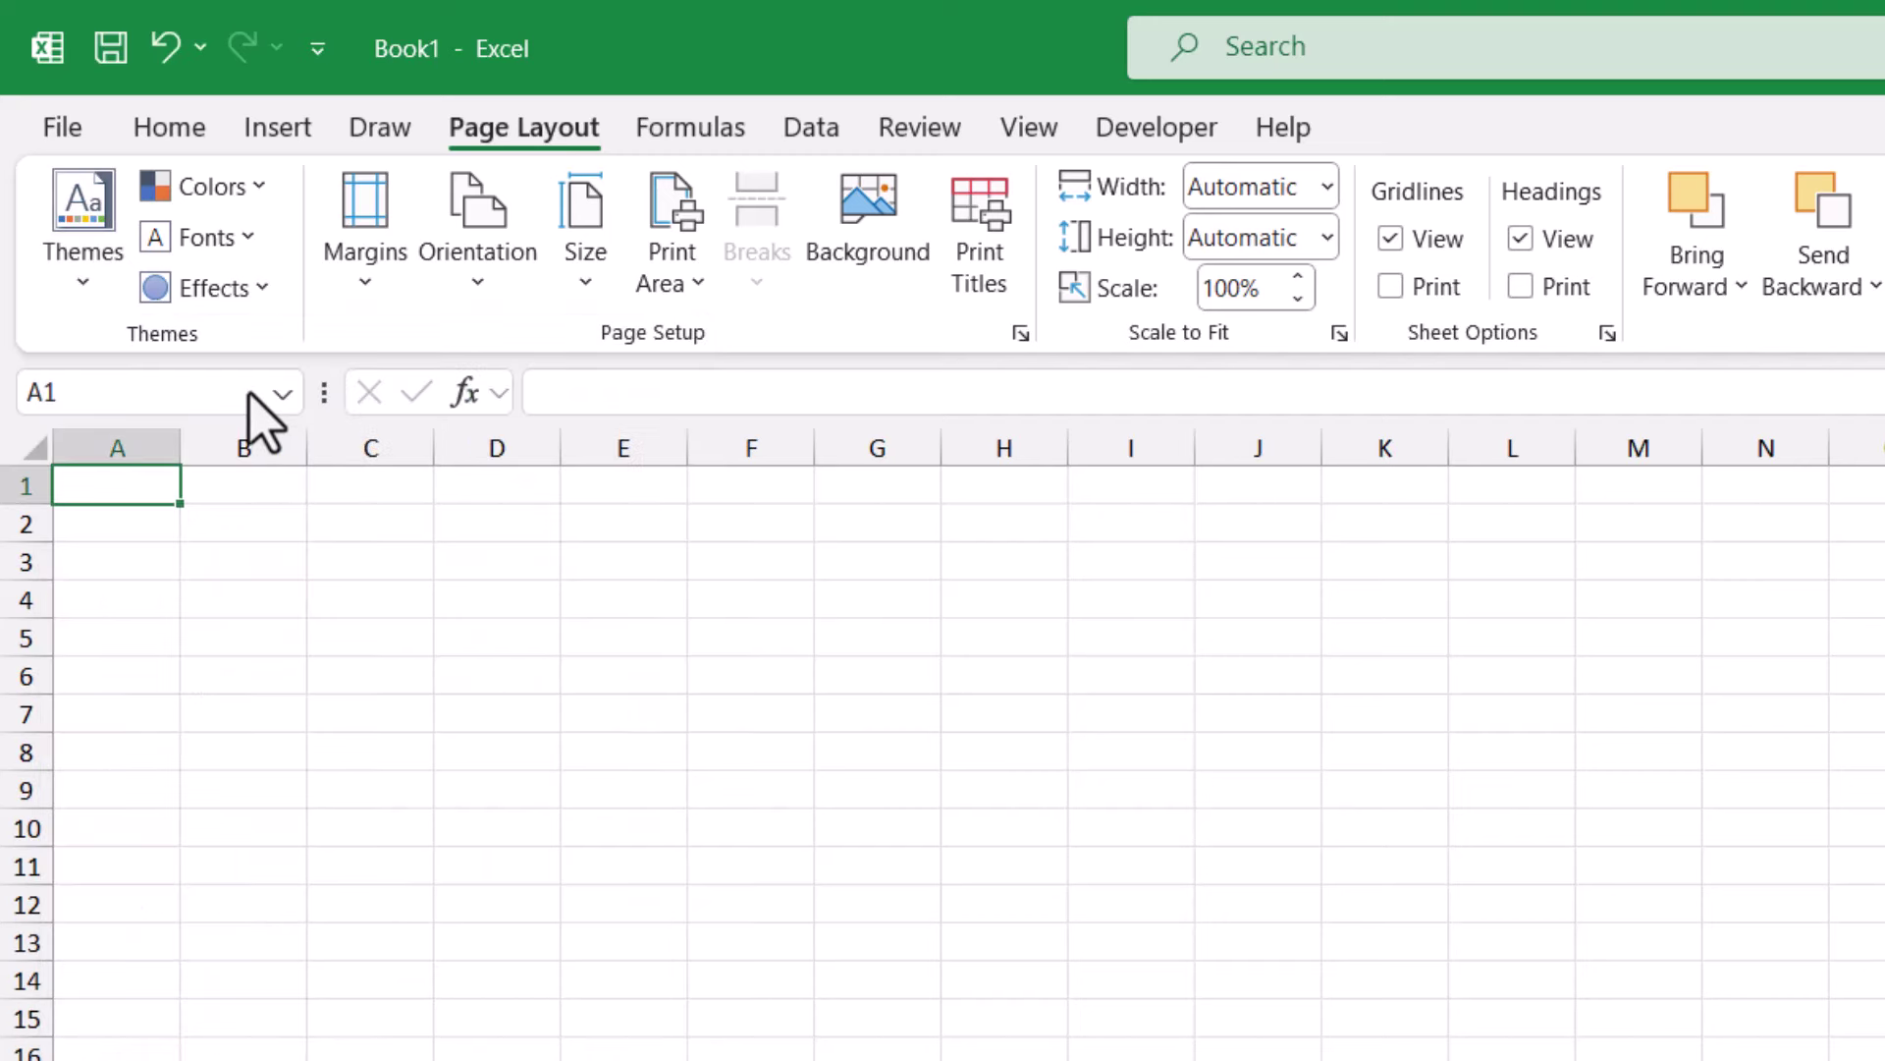
pyautogui.click(168, 144)
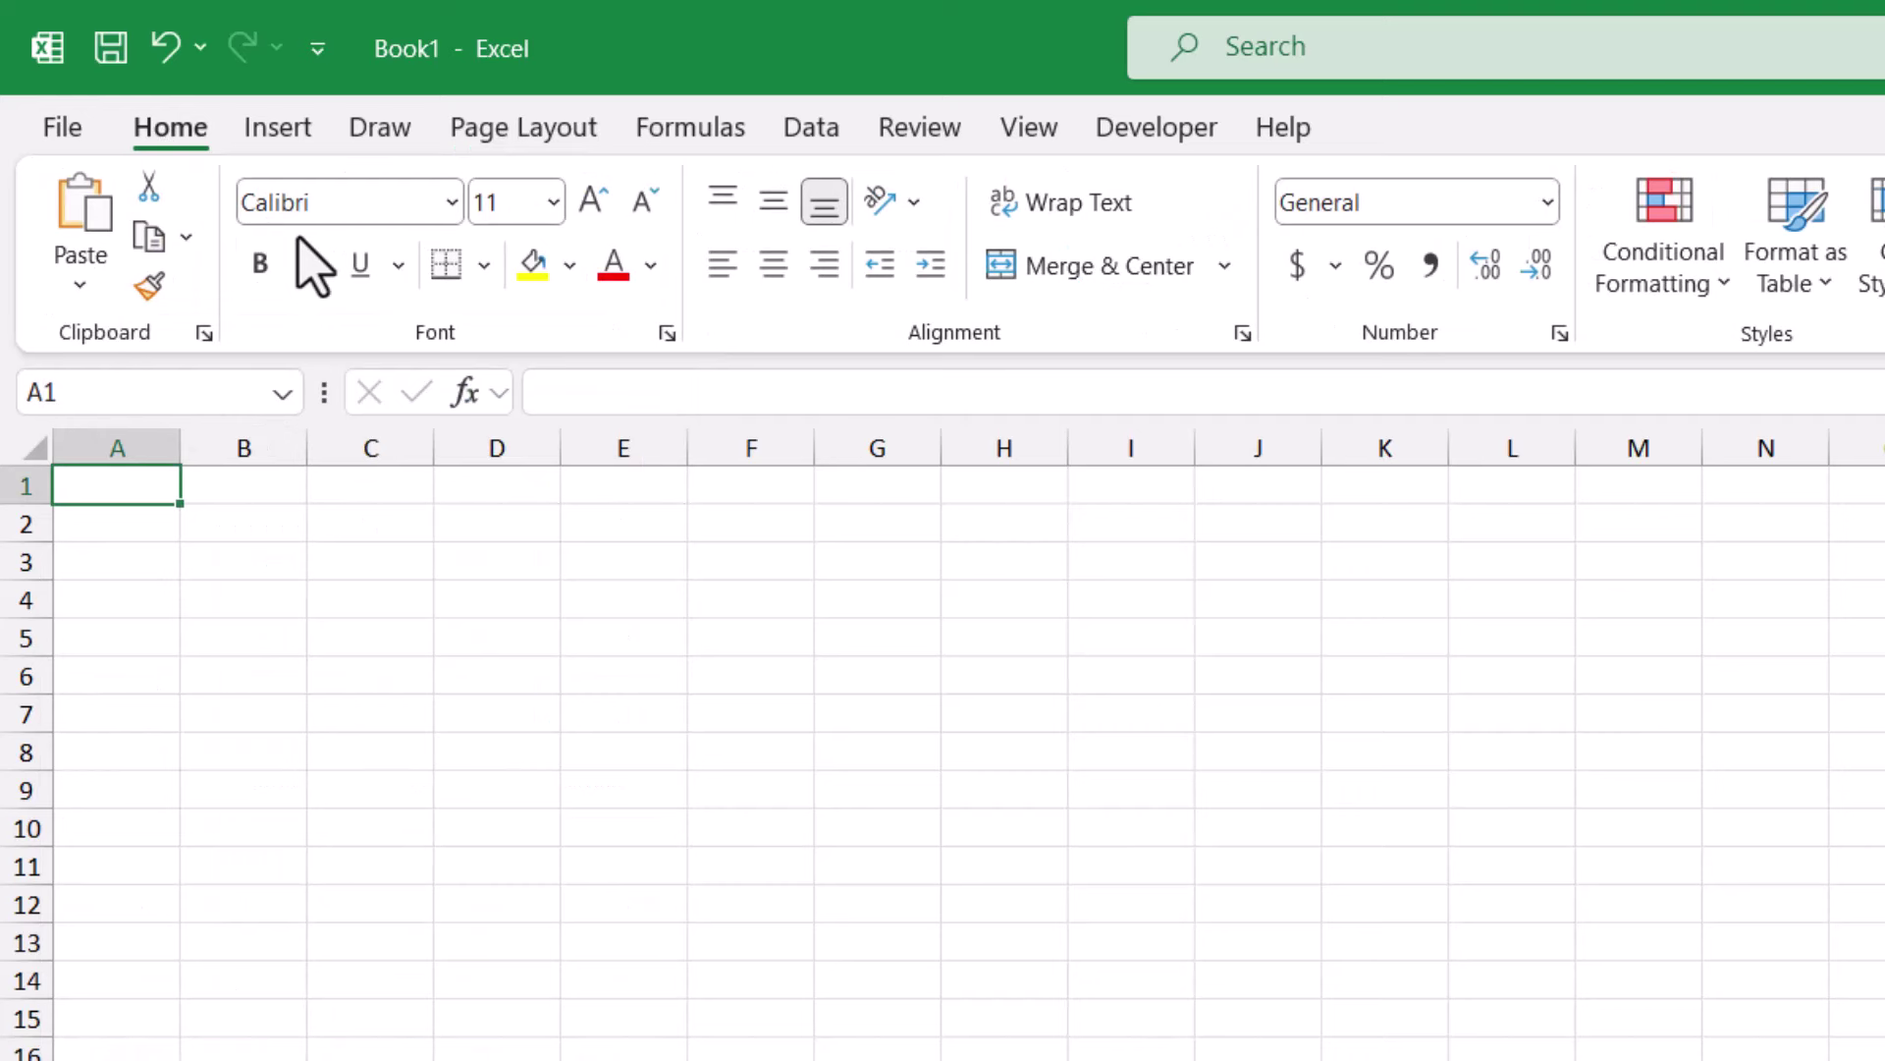
# - Set the theme colours to Red and the theme fonts to TrebuchetMs
pyautogui.click(510, 125)
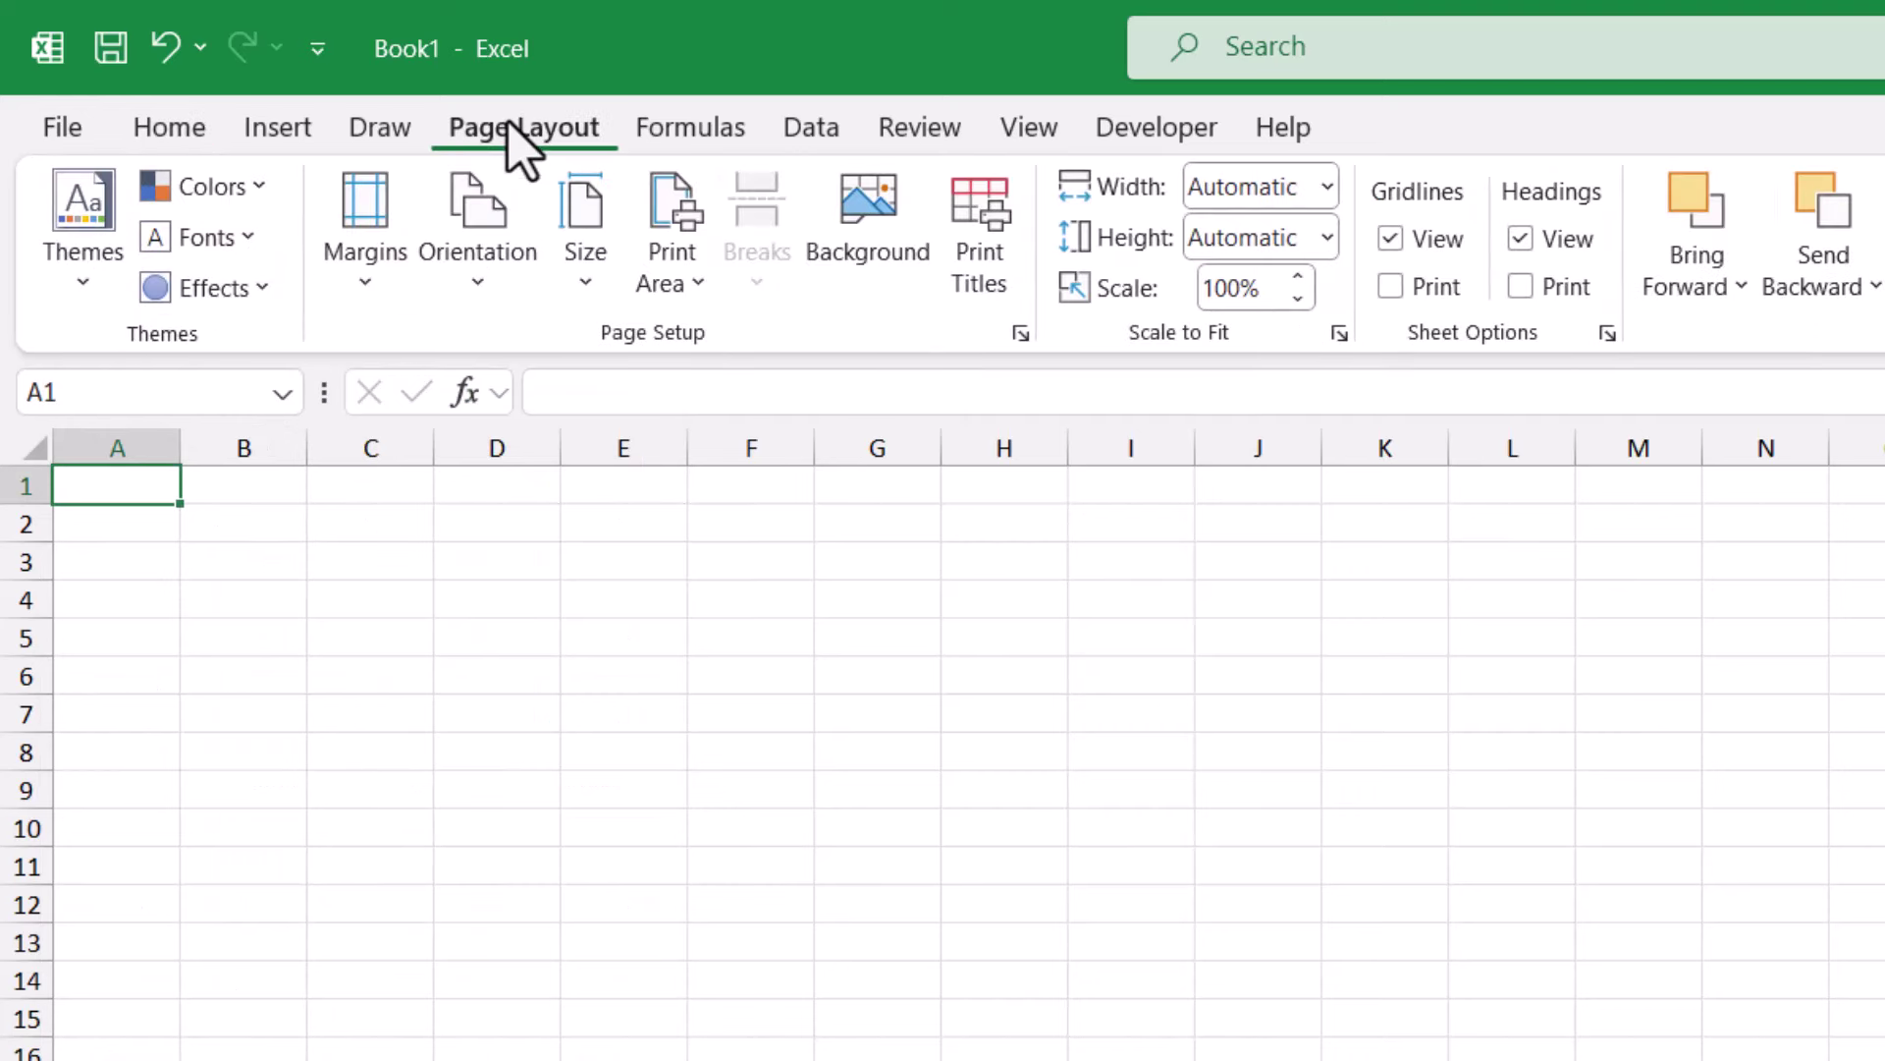
pyautogui.click(206, 187)
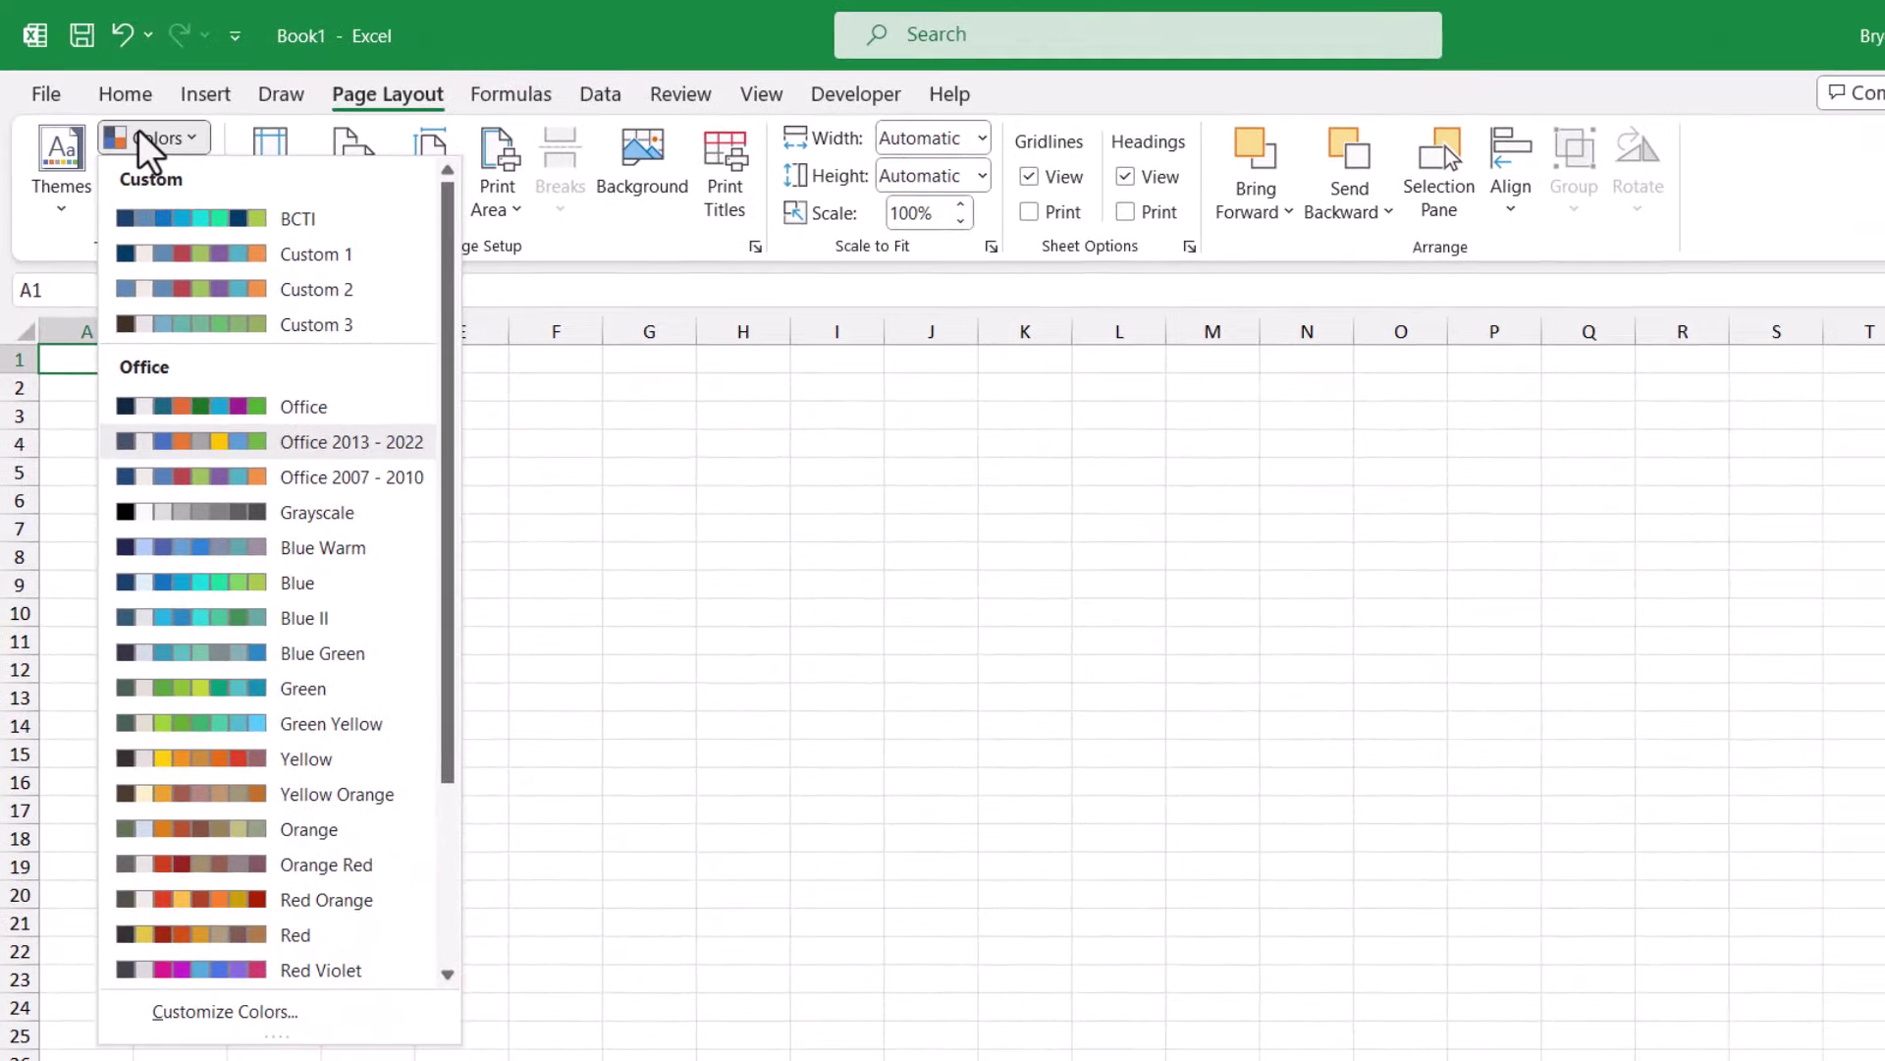
pyautogui.click(273, 938)
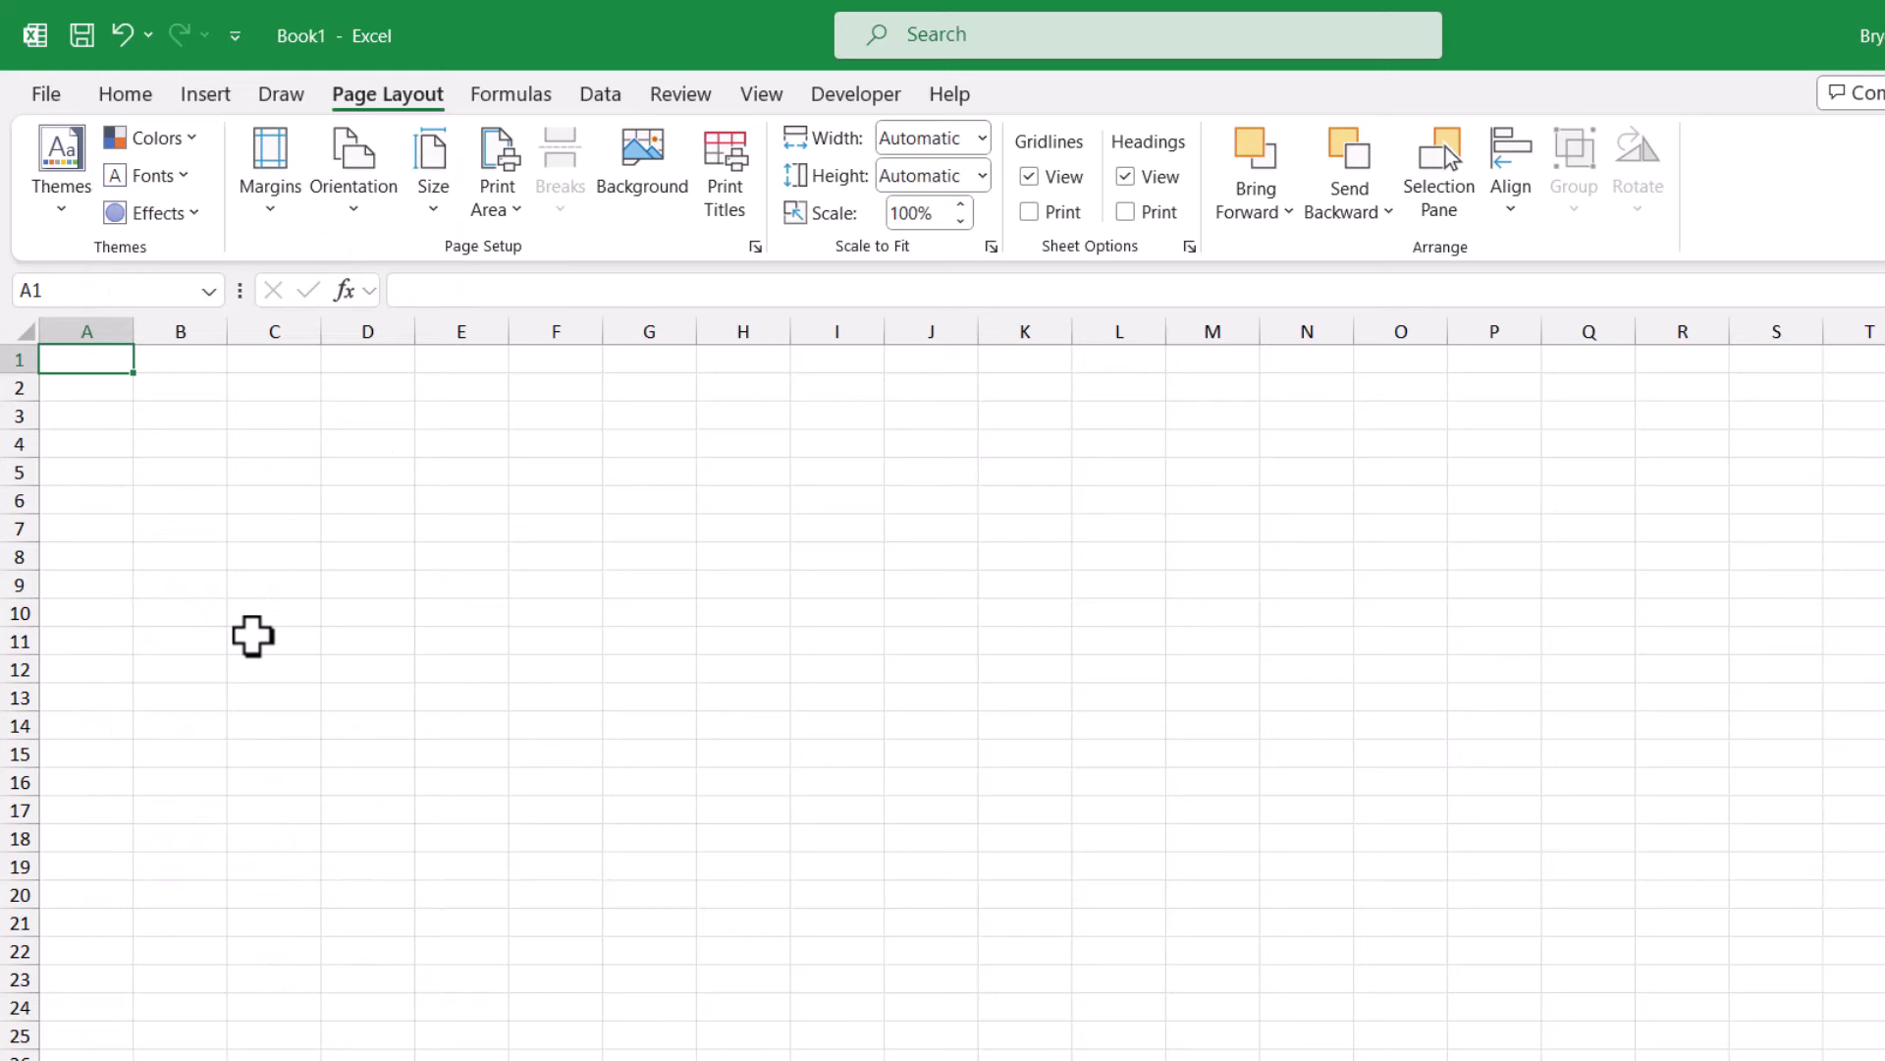
pyautogui.click(157, 174)
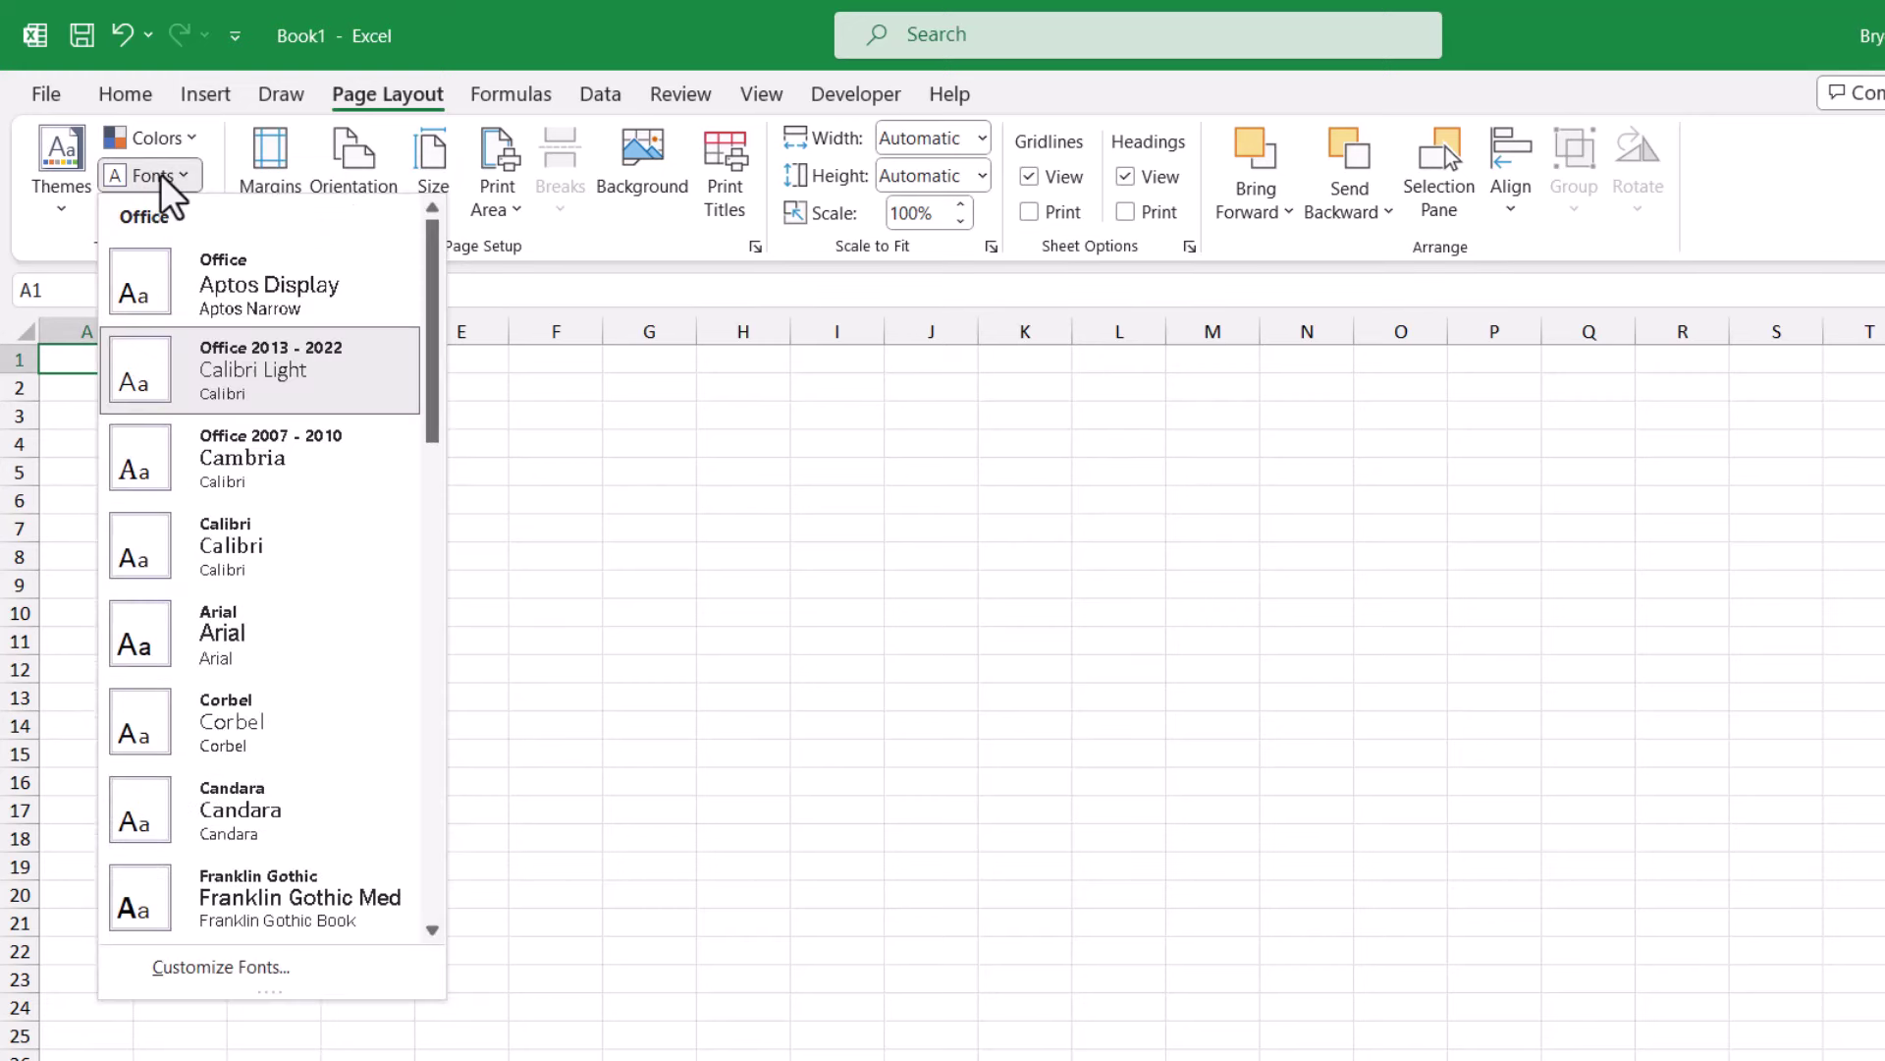
pyautogui.scroll(-6, 275, 417)
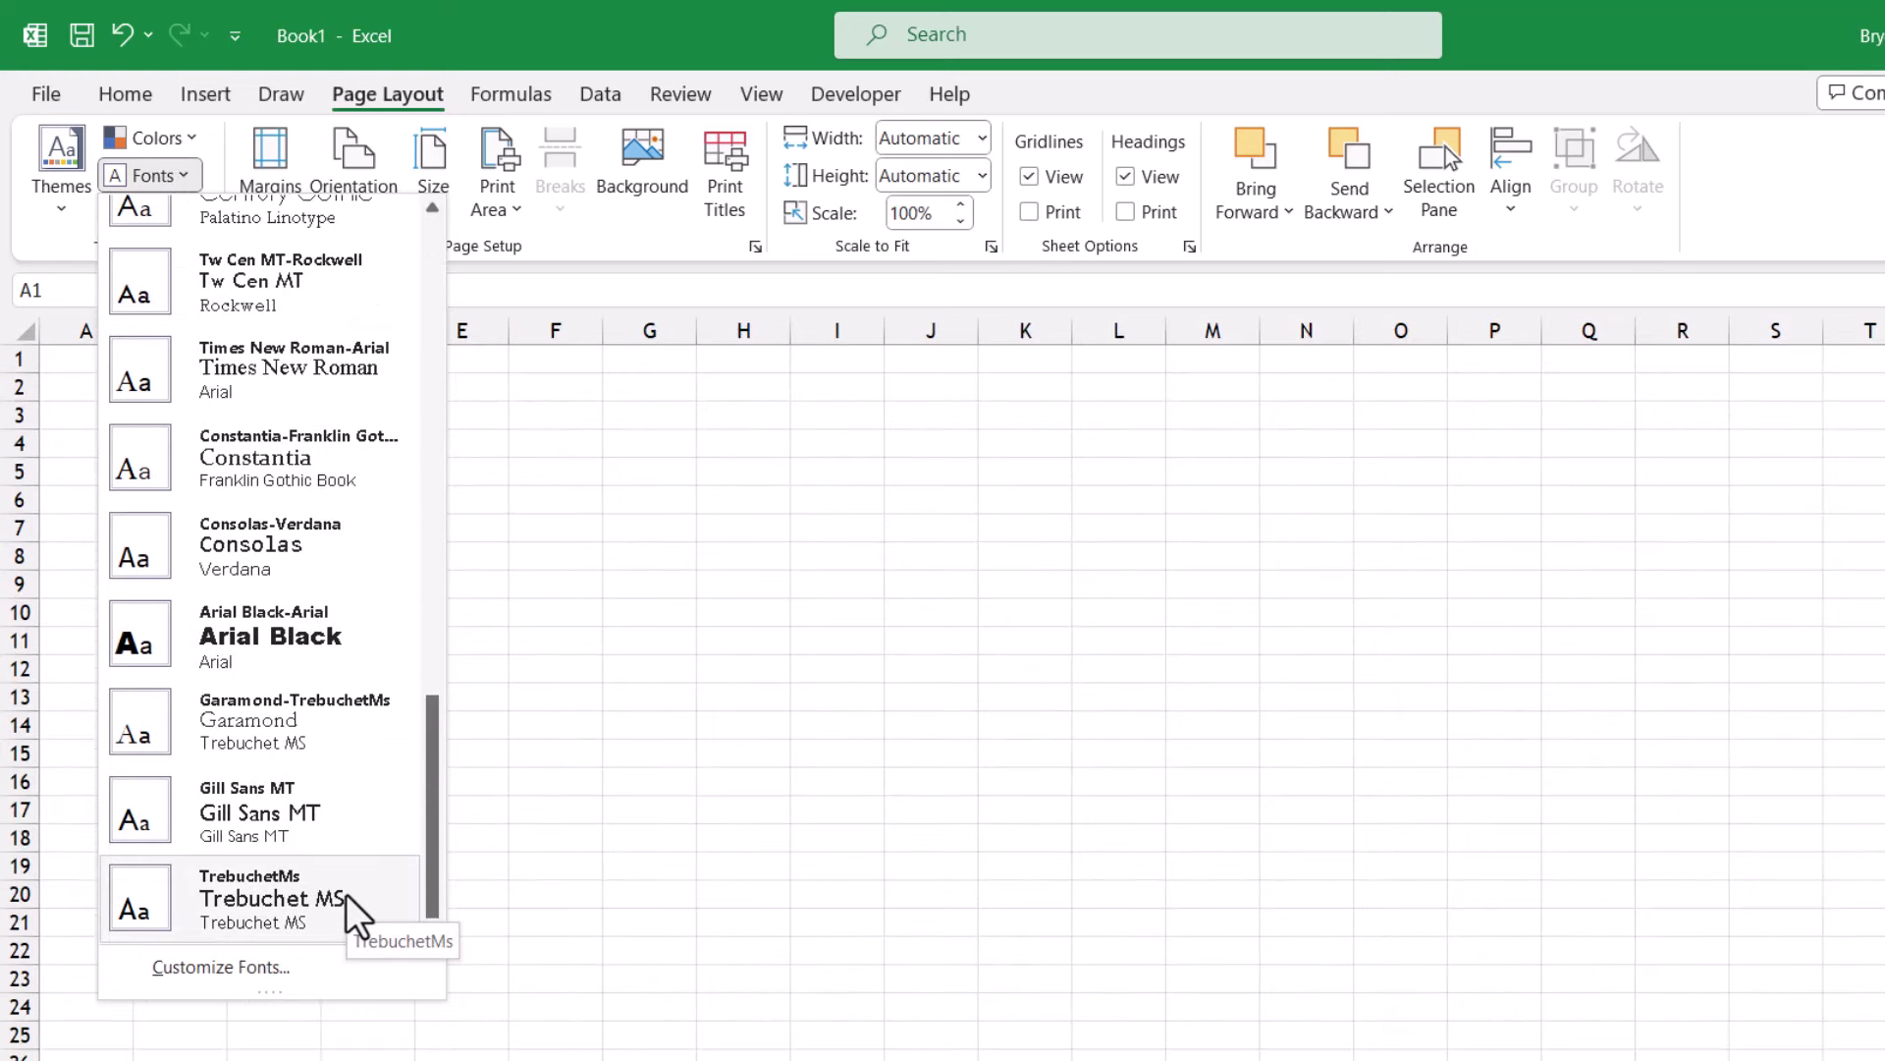
pyautogui.click(354, 913)
# - Use Narrow margins, Landscape, Legal paper and 1 page wide; confirm Trebuchet MS font
pyautogui.click(286, 189)
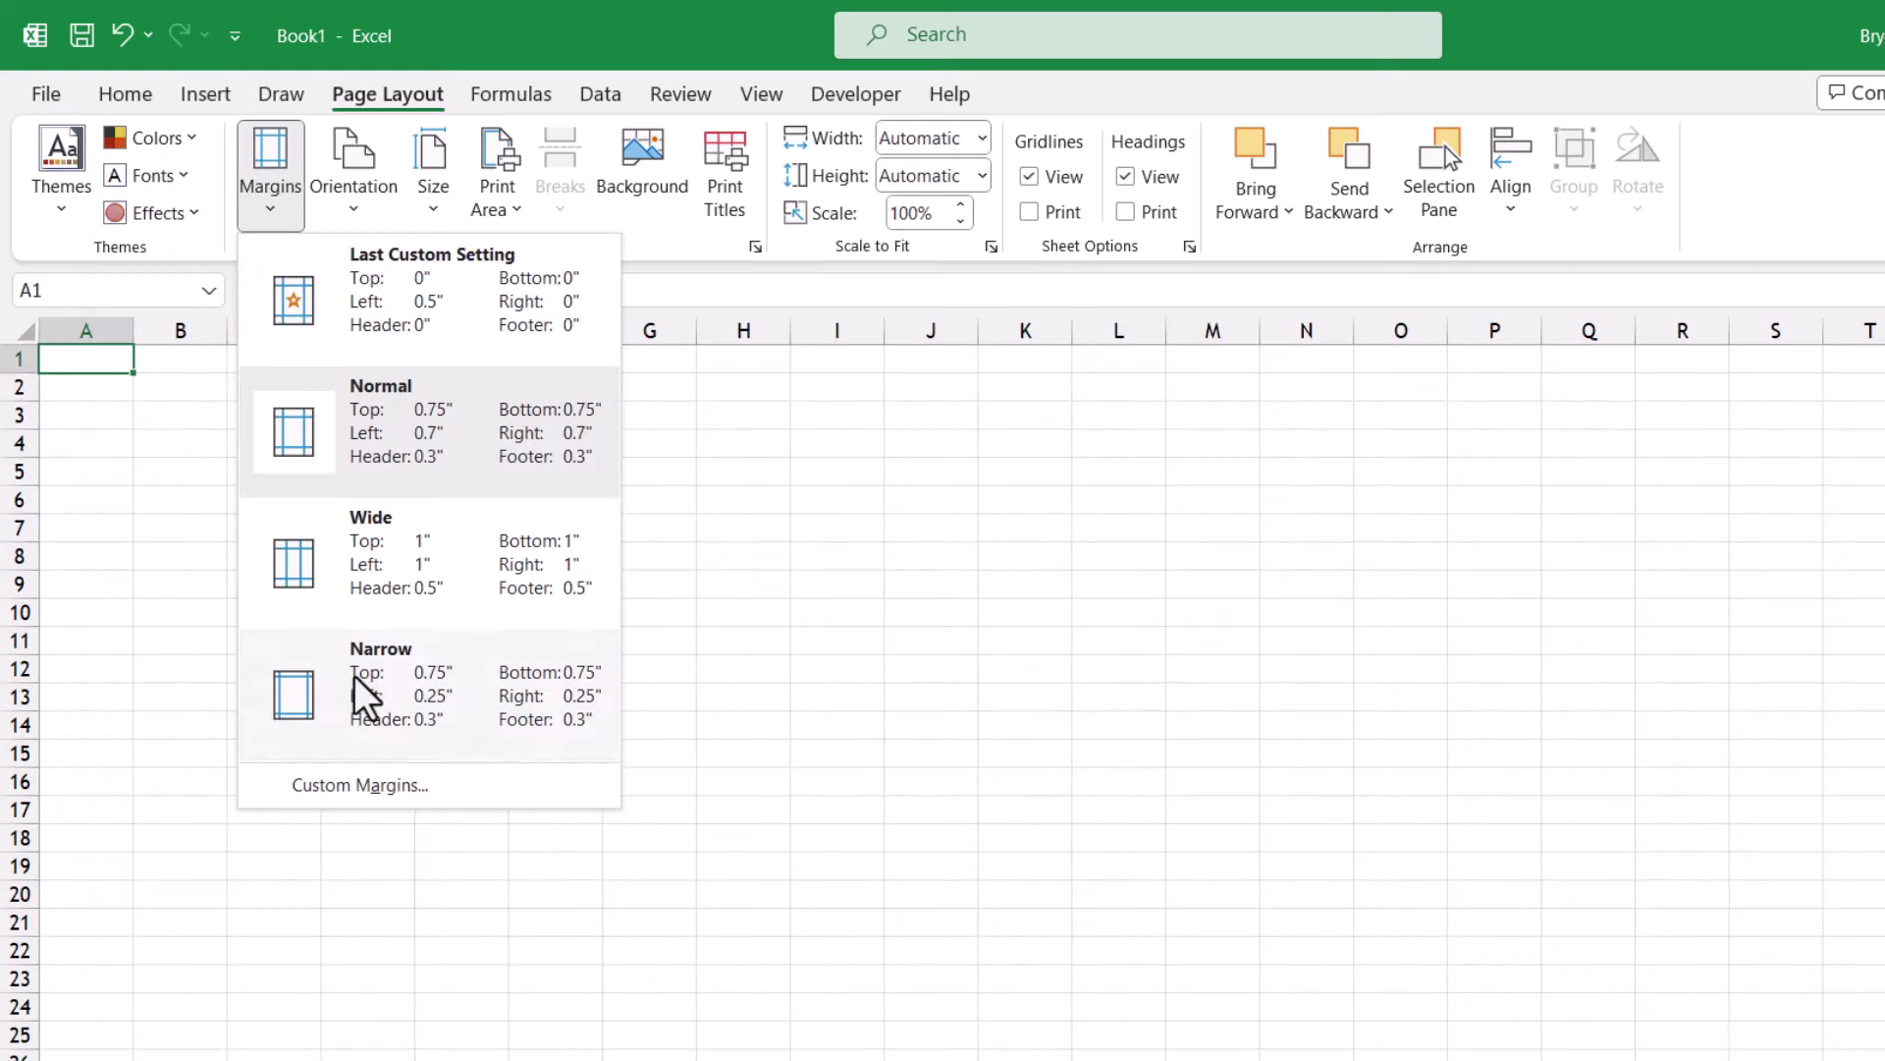
pyautogui.click(298, 694)
pyautogui.click(364, 214)
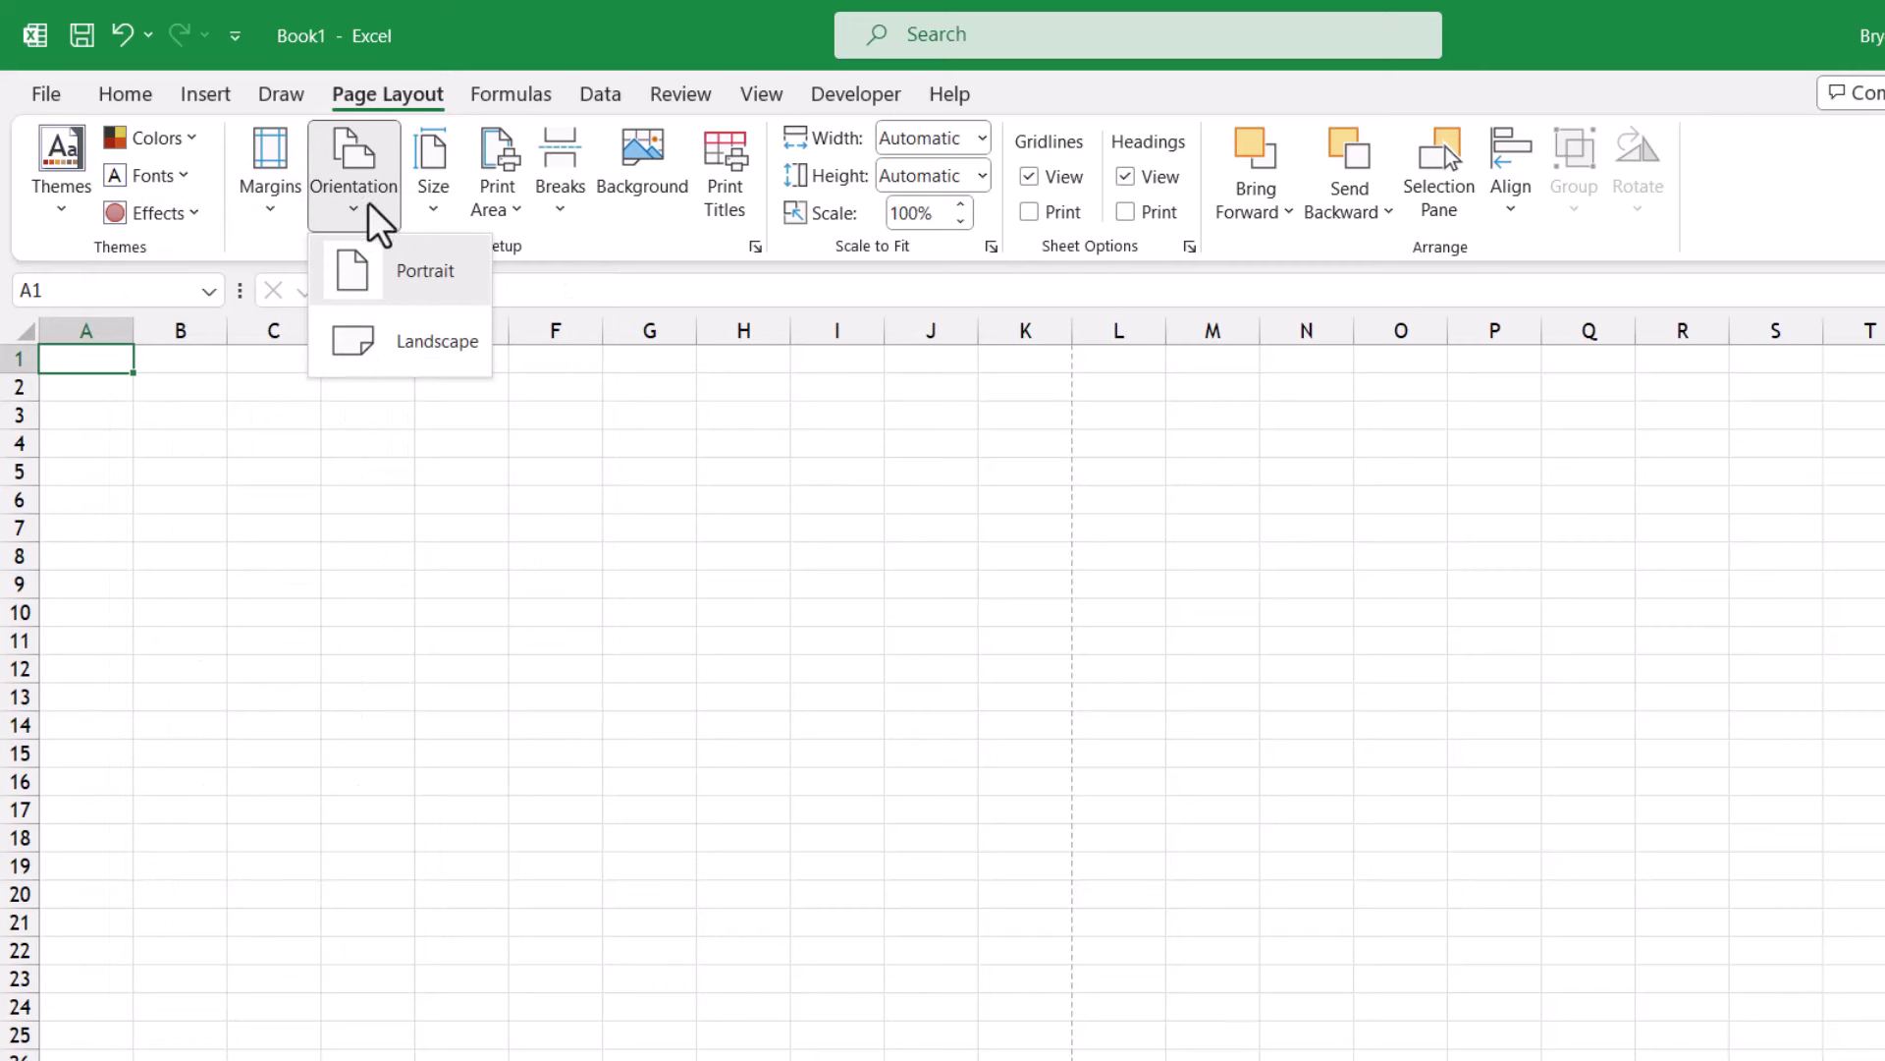
pyautogui.click(383, 366)
pyautogui.click(429, 186)
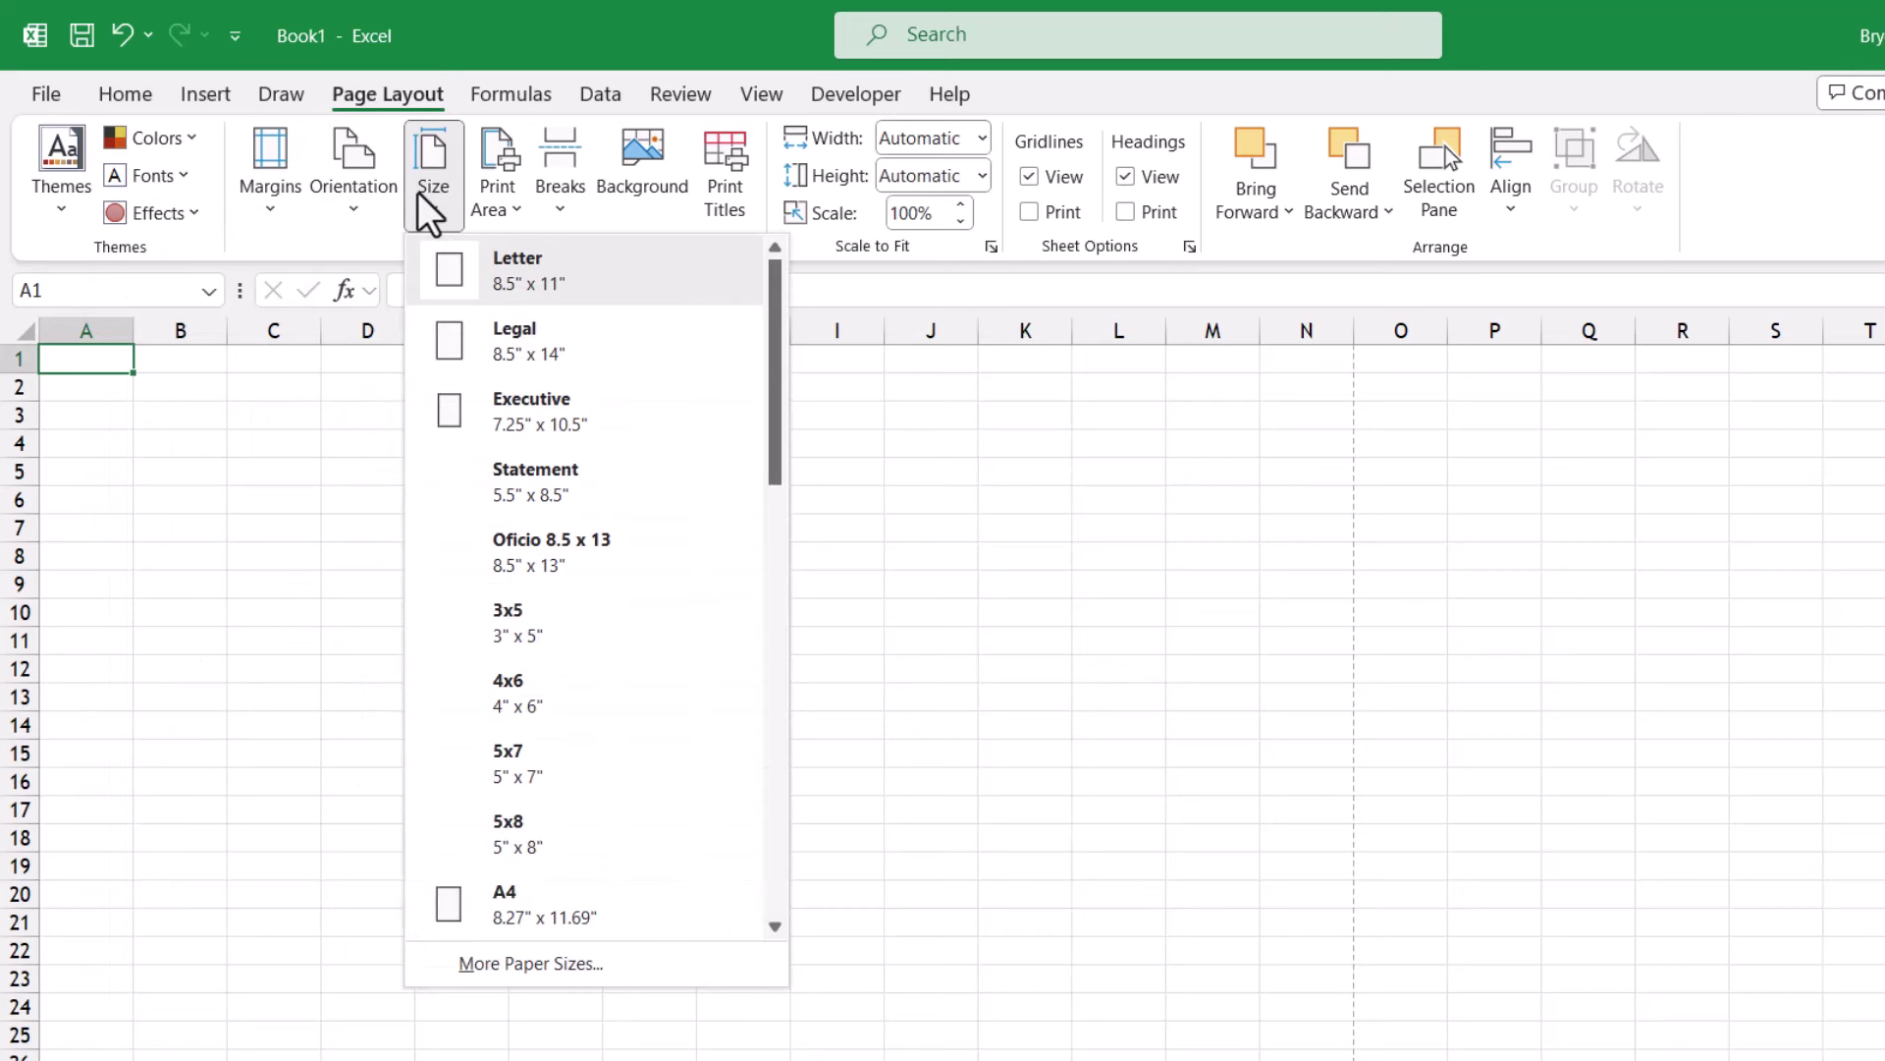
pyautogui.click(500, 344)
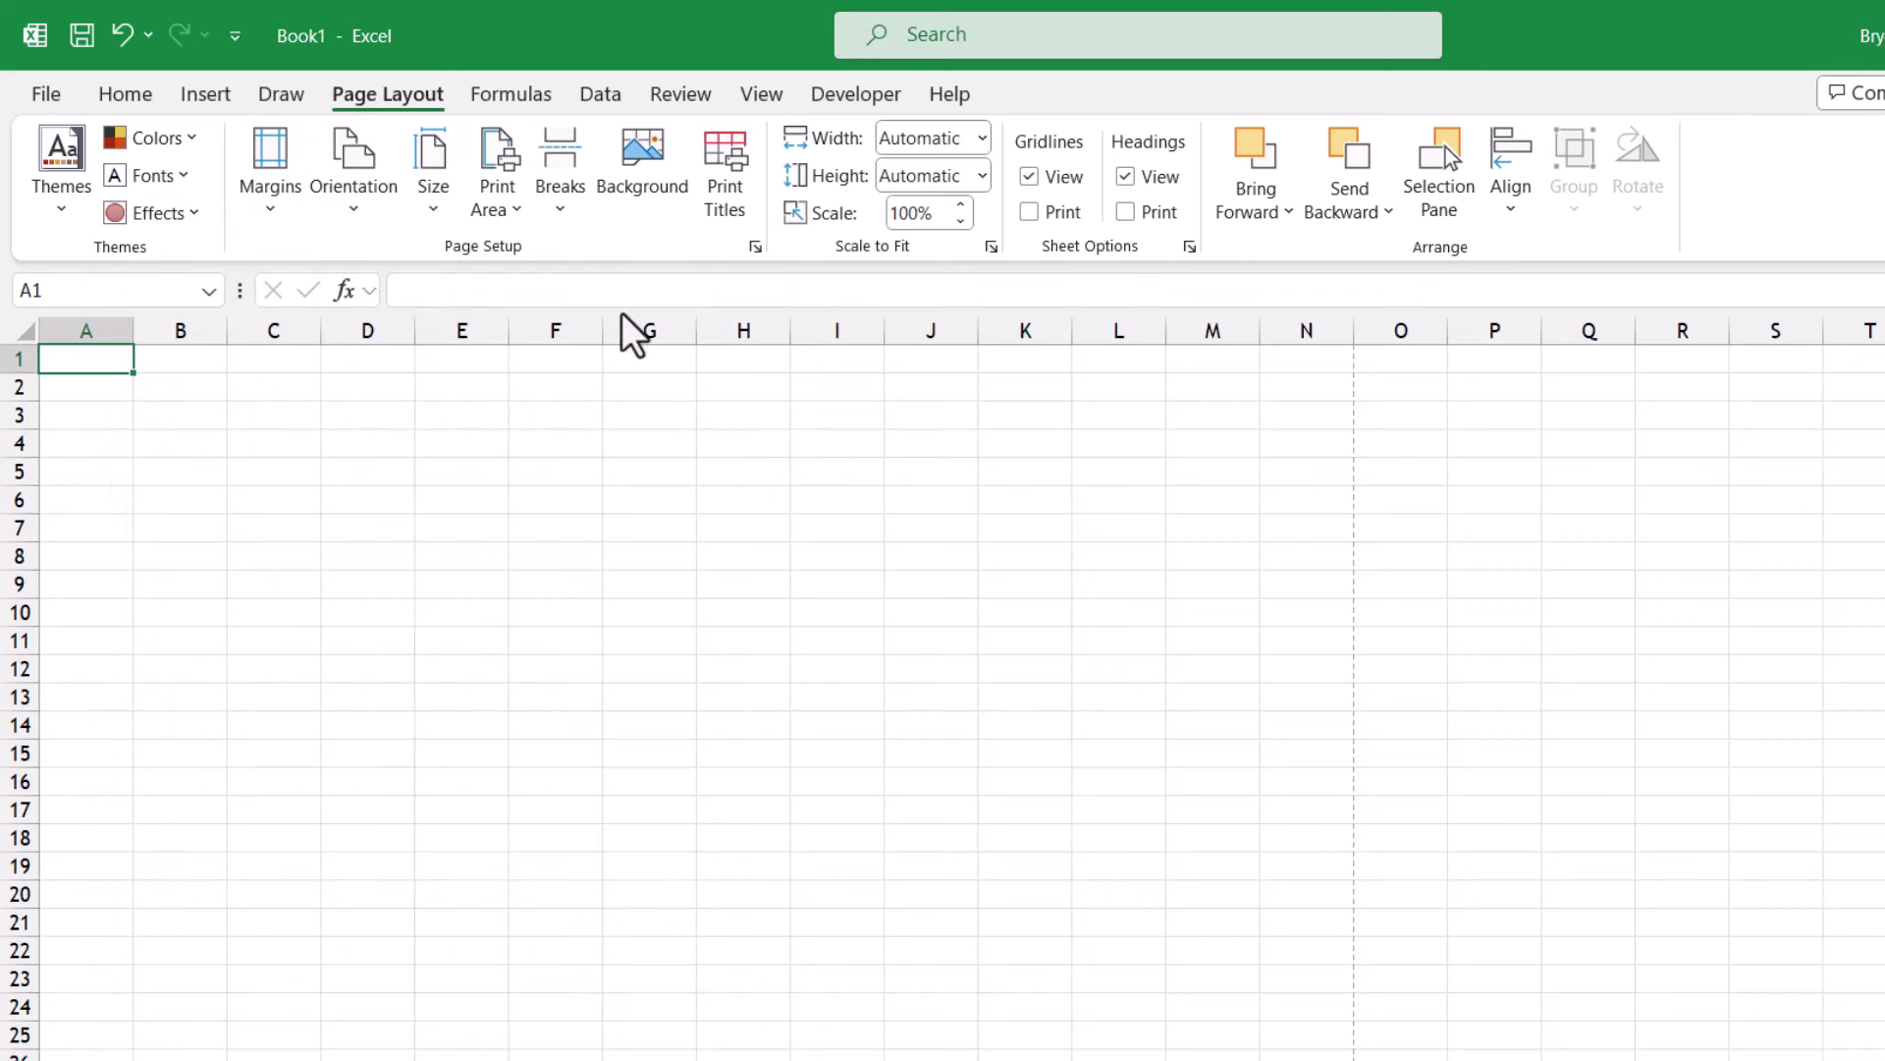
pyautogui.click(982, 139)
pyautogui.click(961, 212)
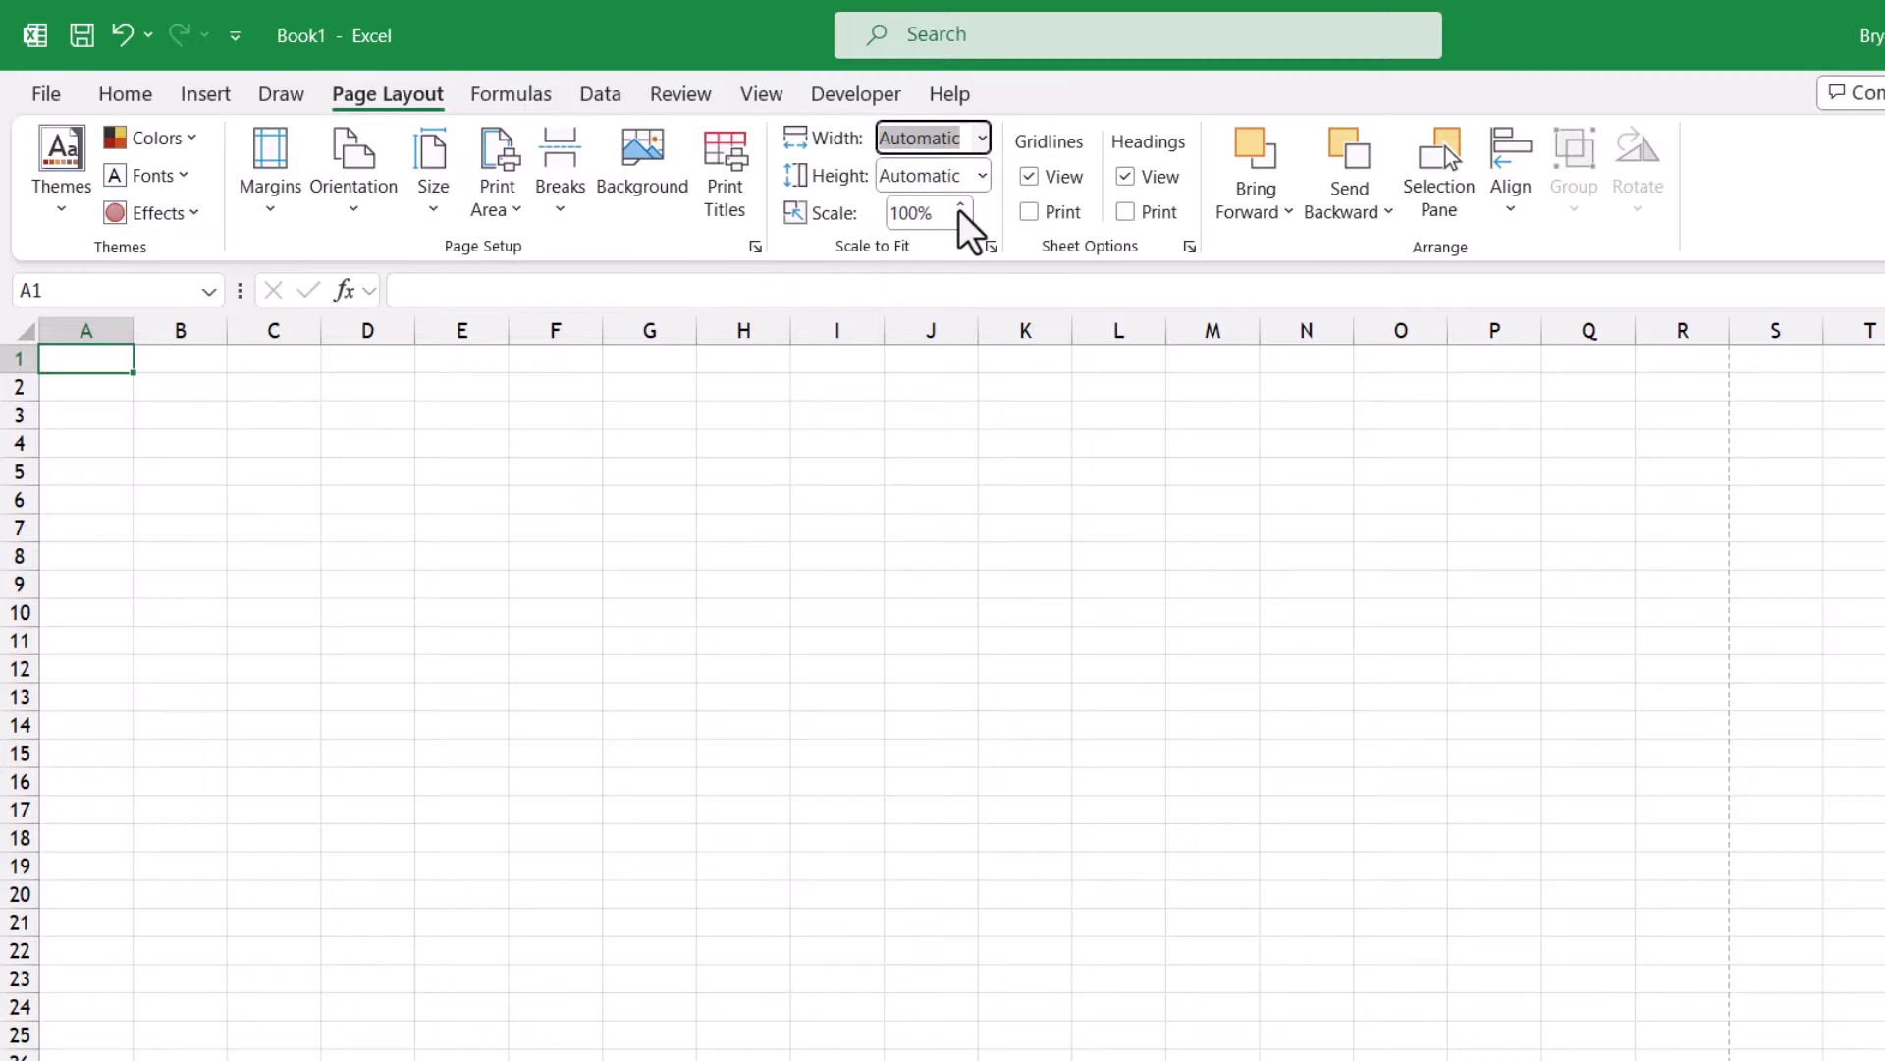
pyautogui.click(119, 91)
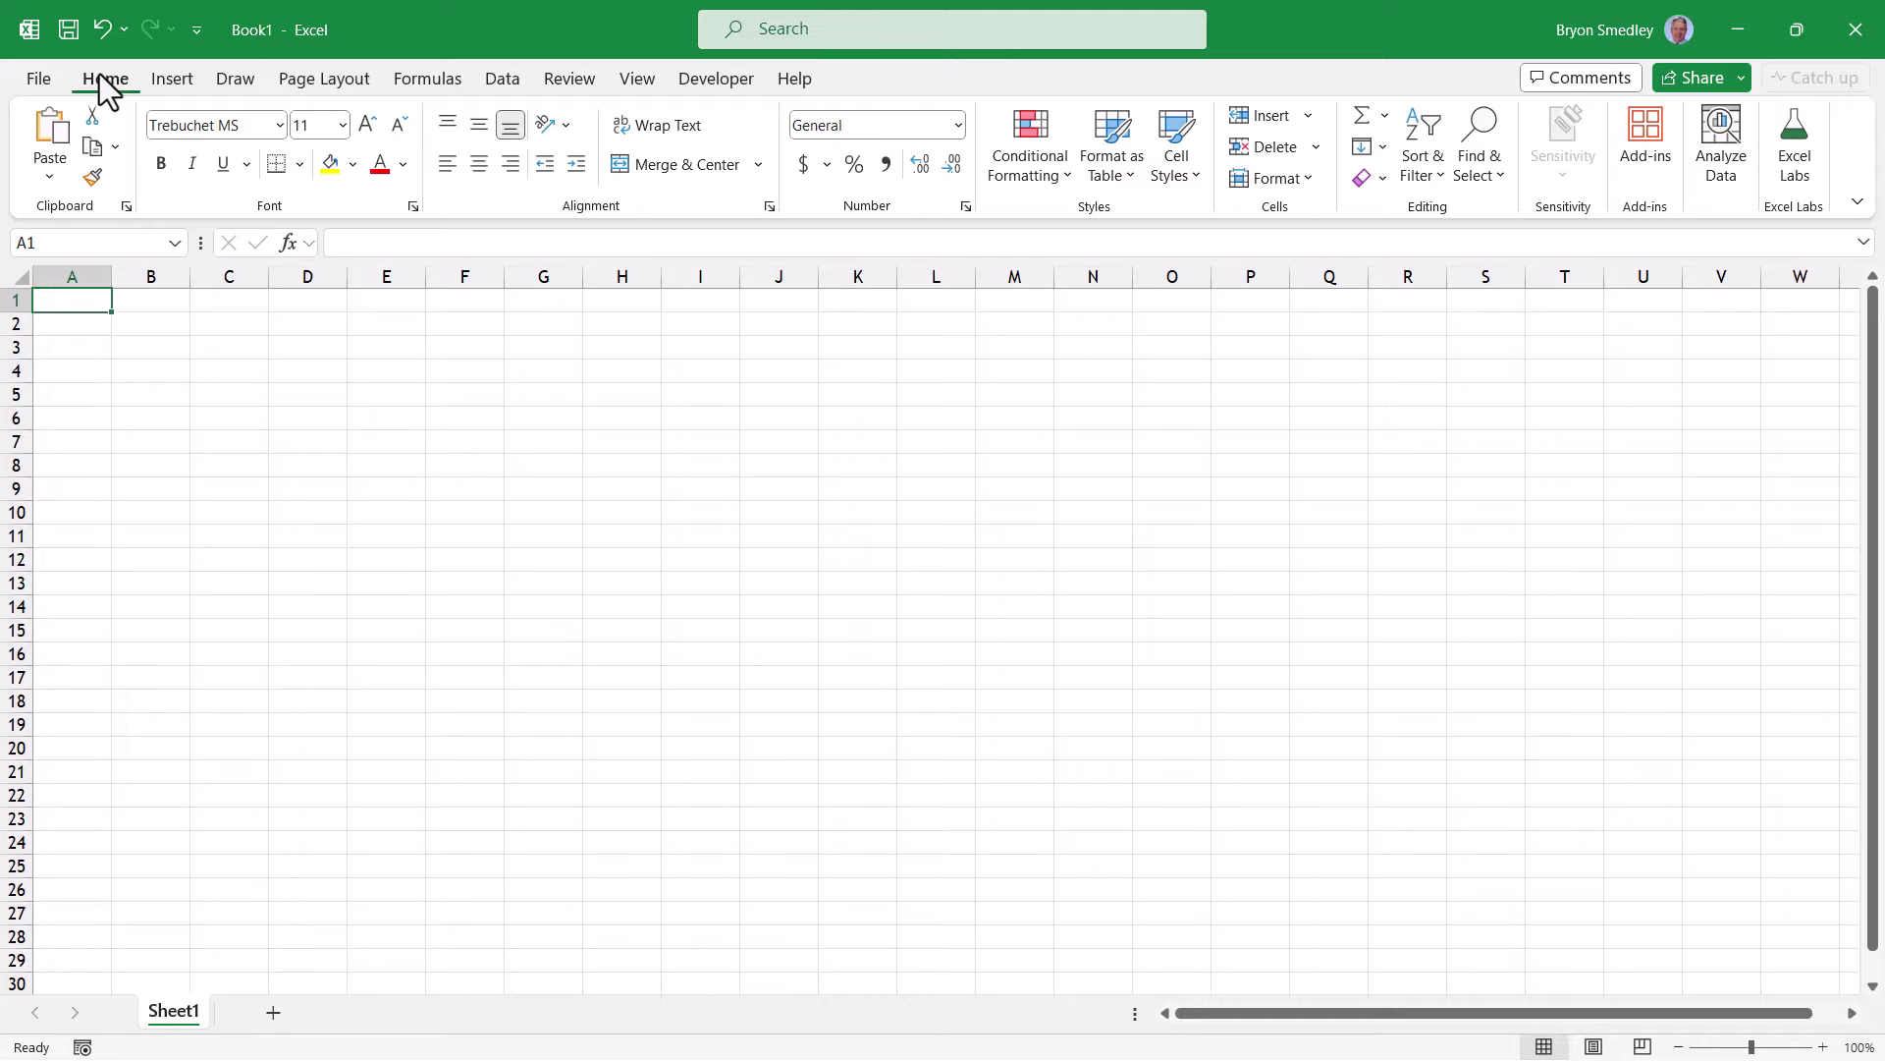
# - Export the workbook as Excel template 'BCTI Invoices' into C:\BCTI Templates, then close it
pyautogui.click(41, 78)
pyautogui.click(59, 602)
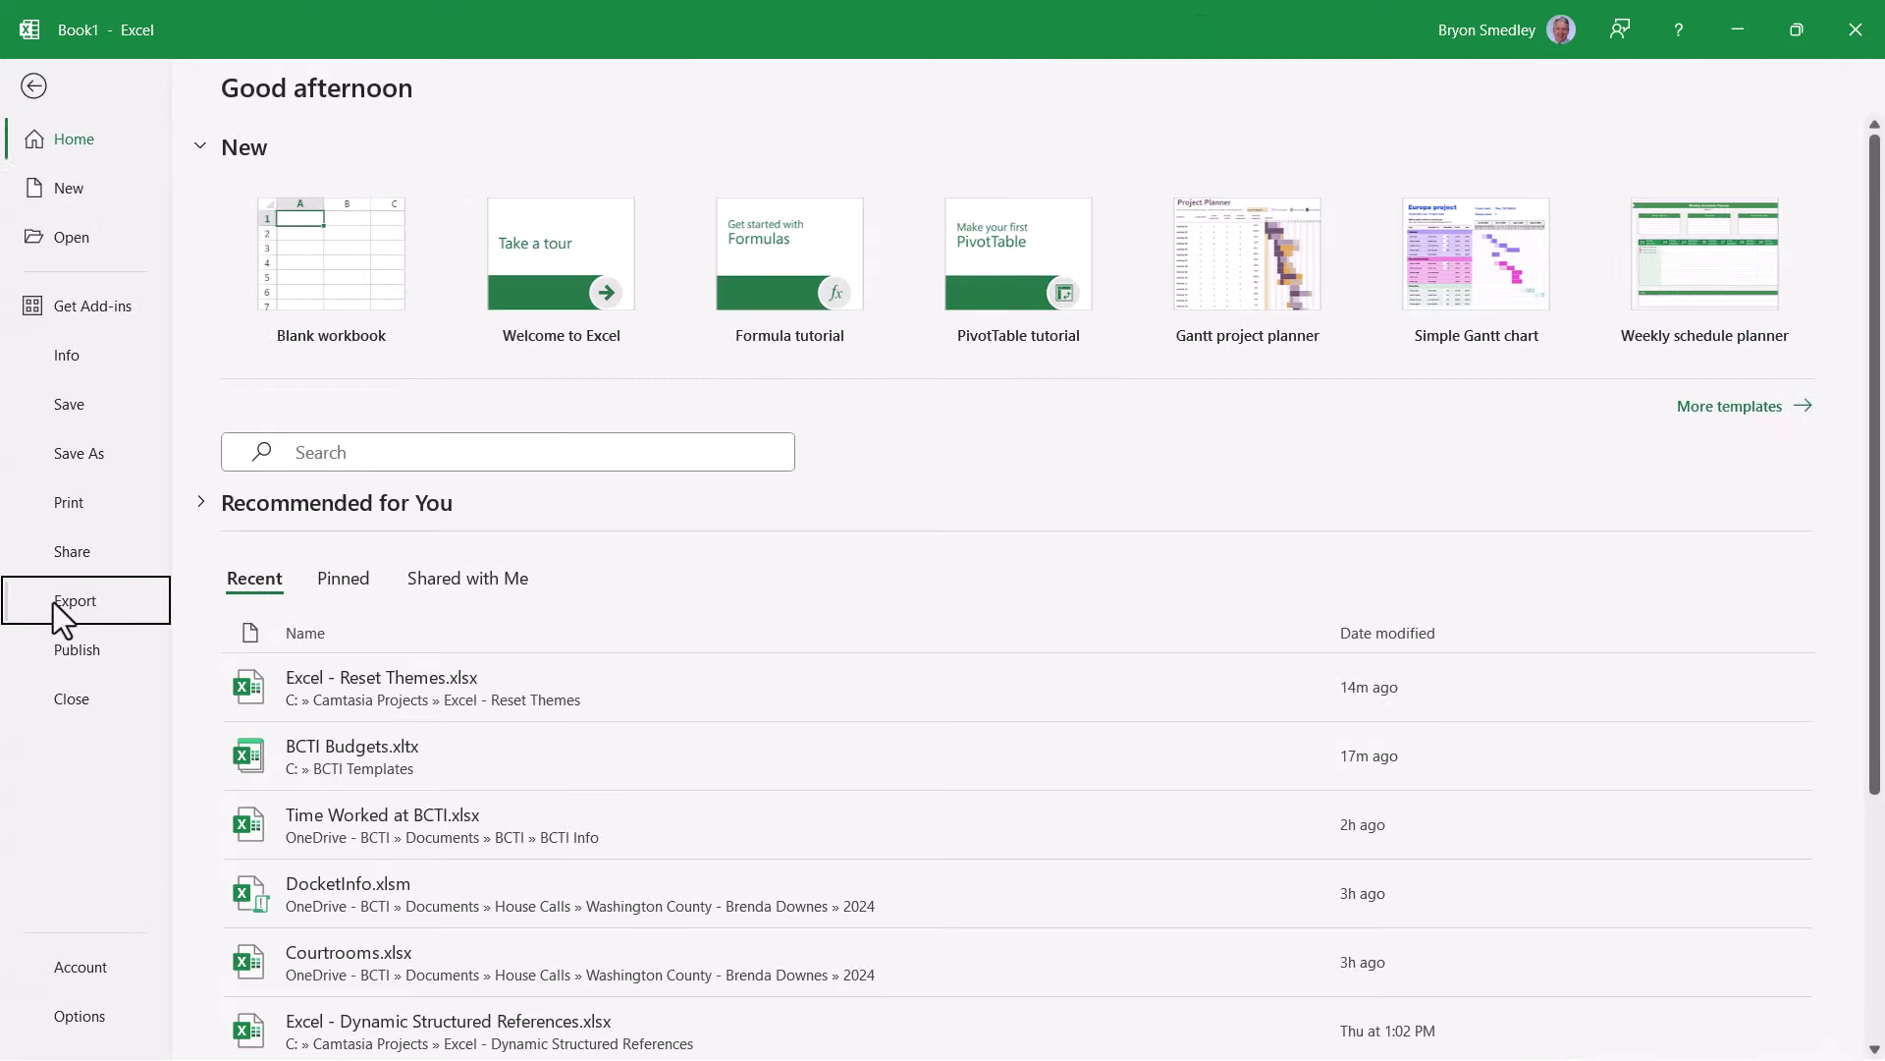
pyautogui.click(505, 221)
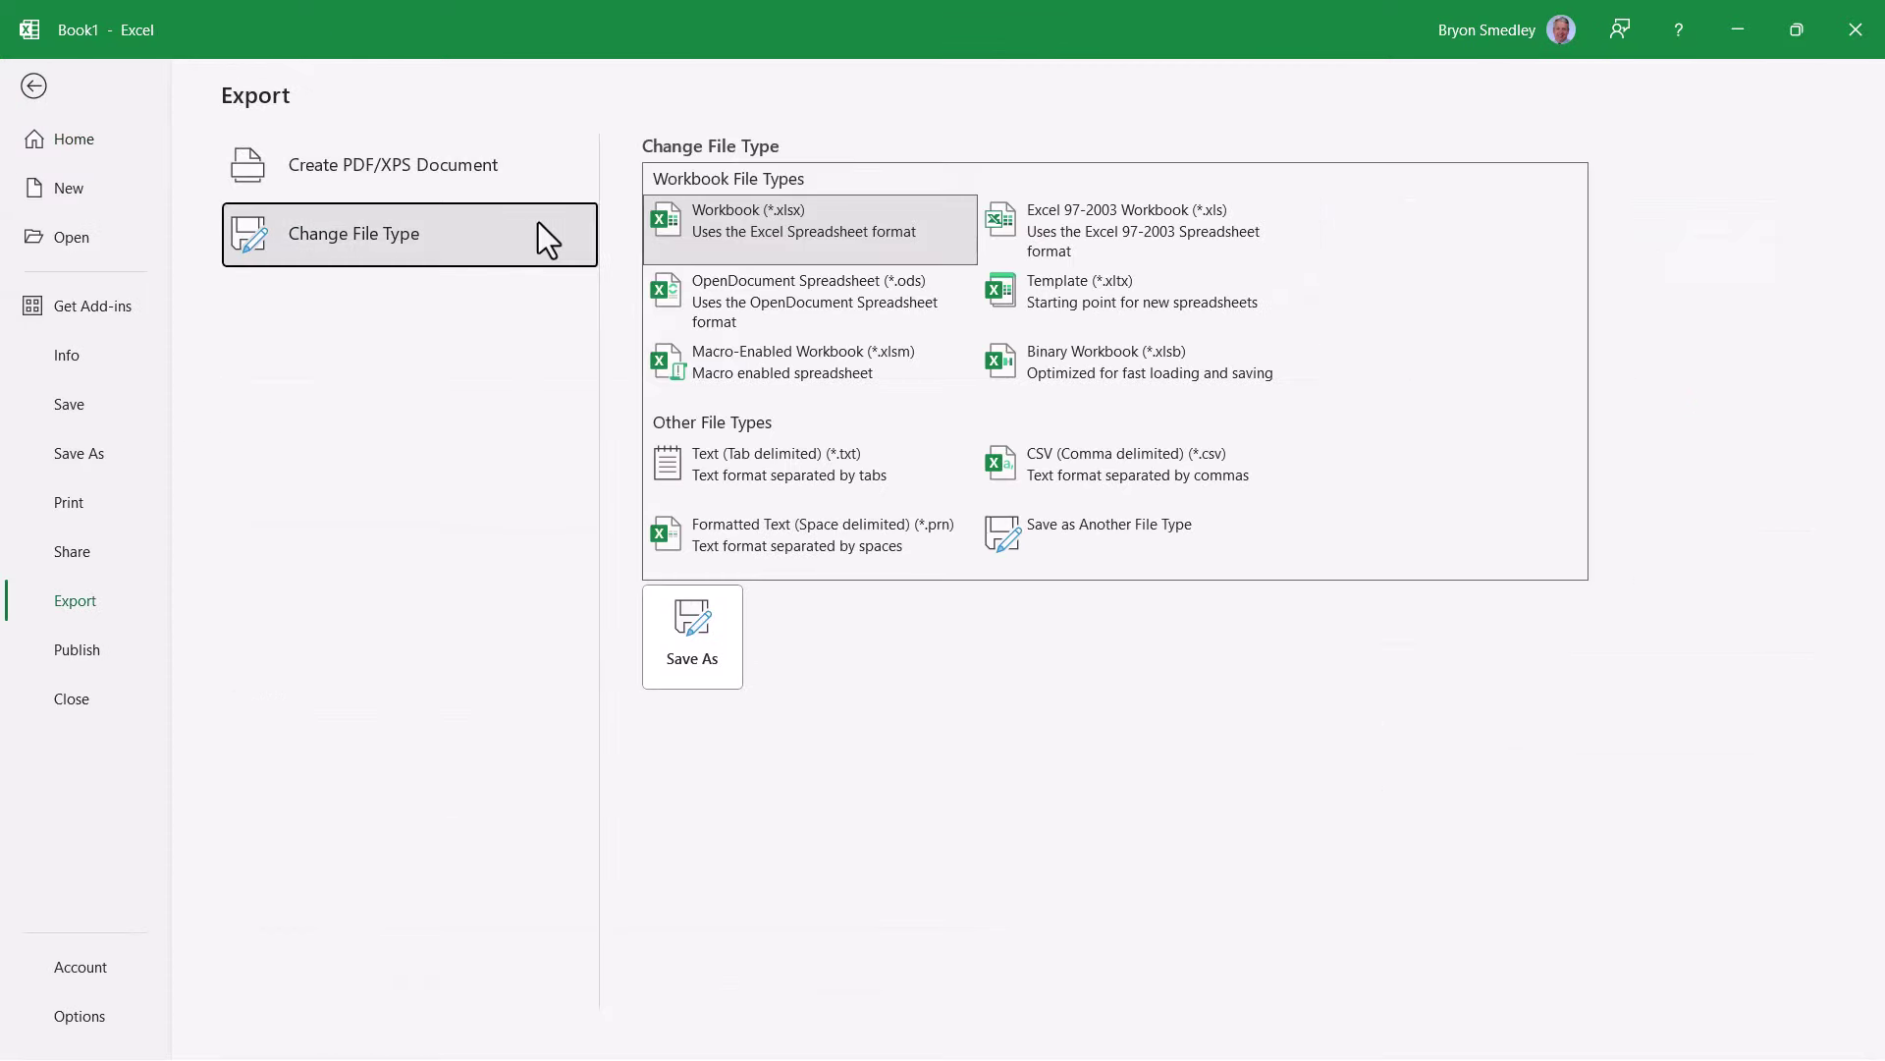
pyautogui.click(687, 634)
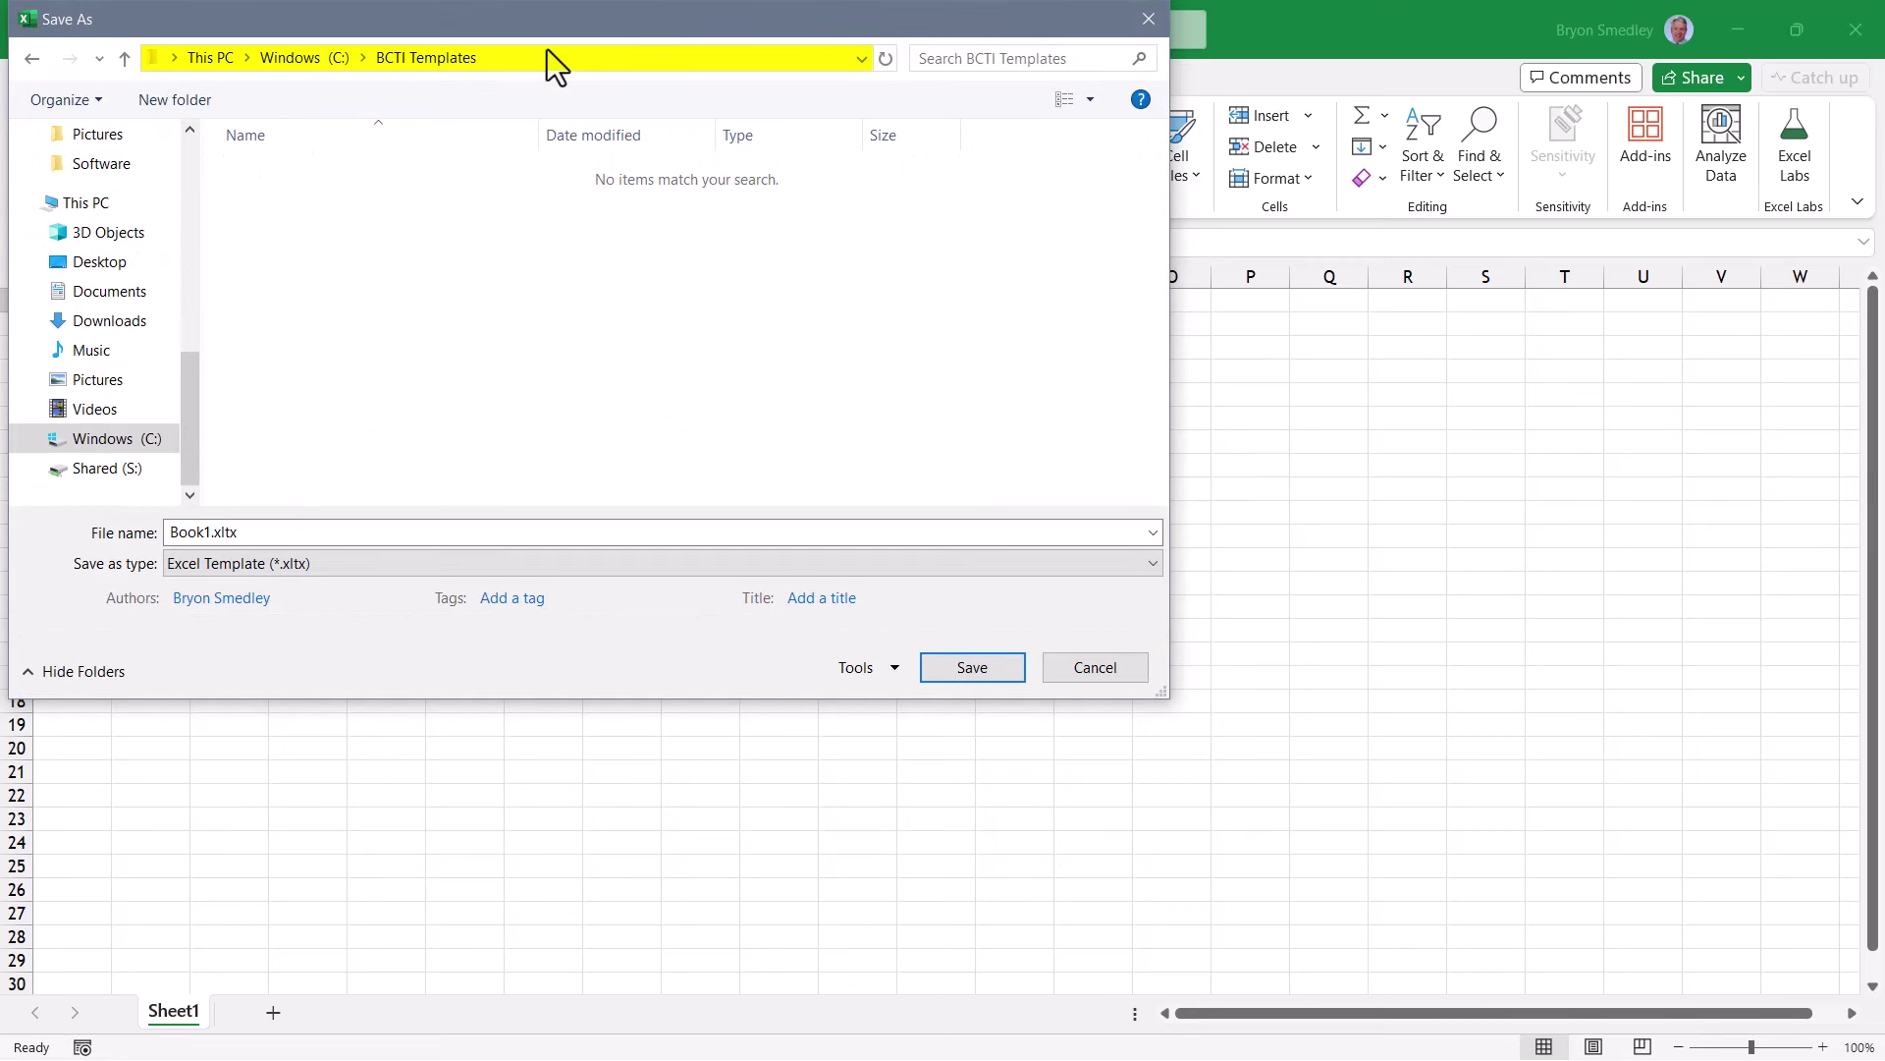
pyautogui.click(321, 531)
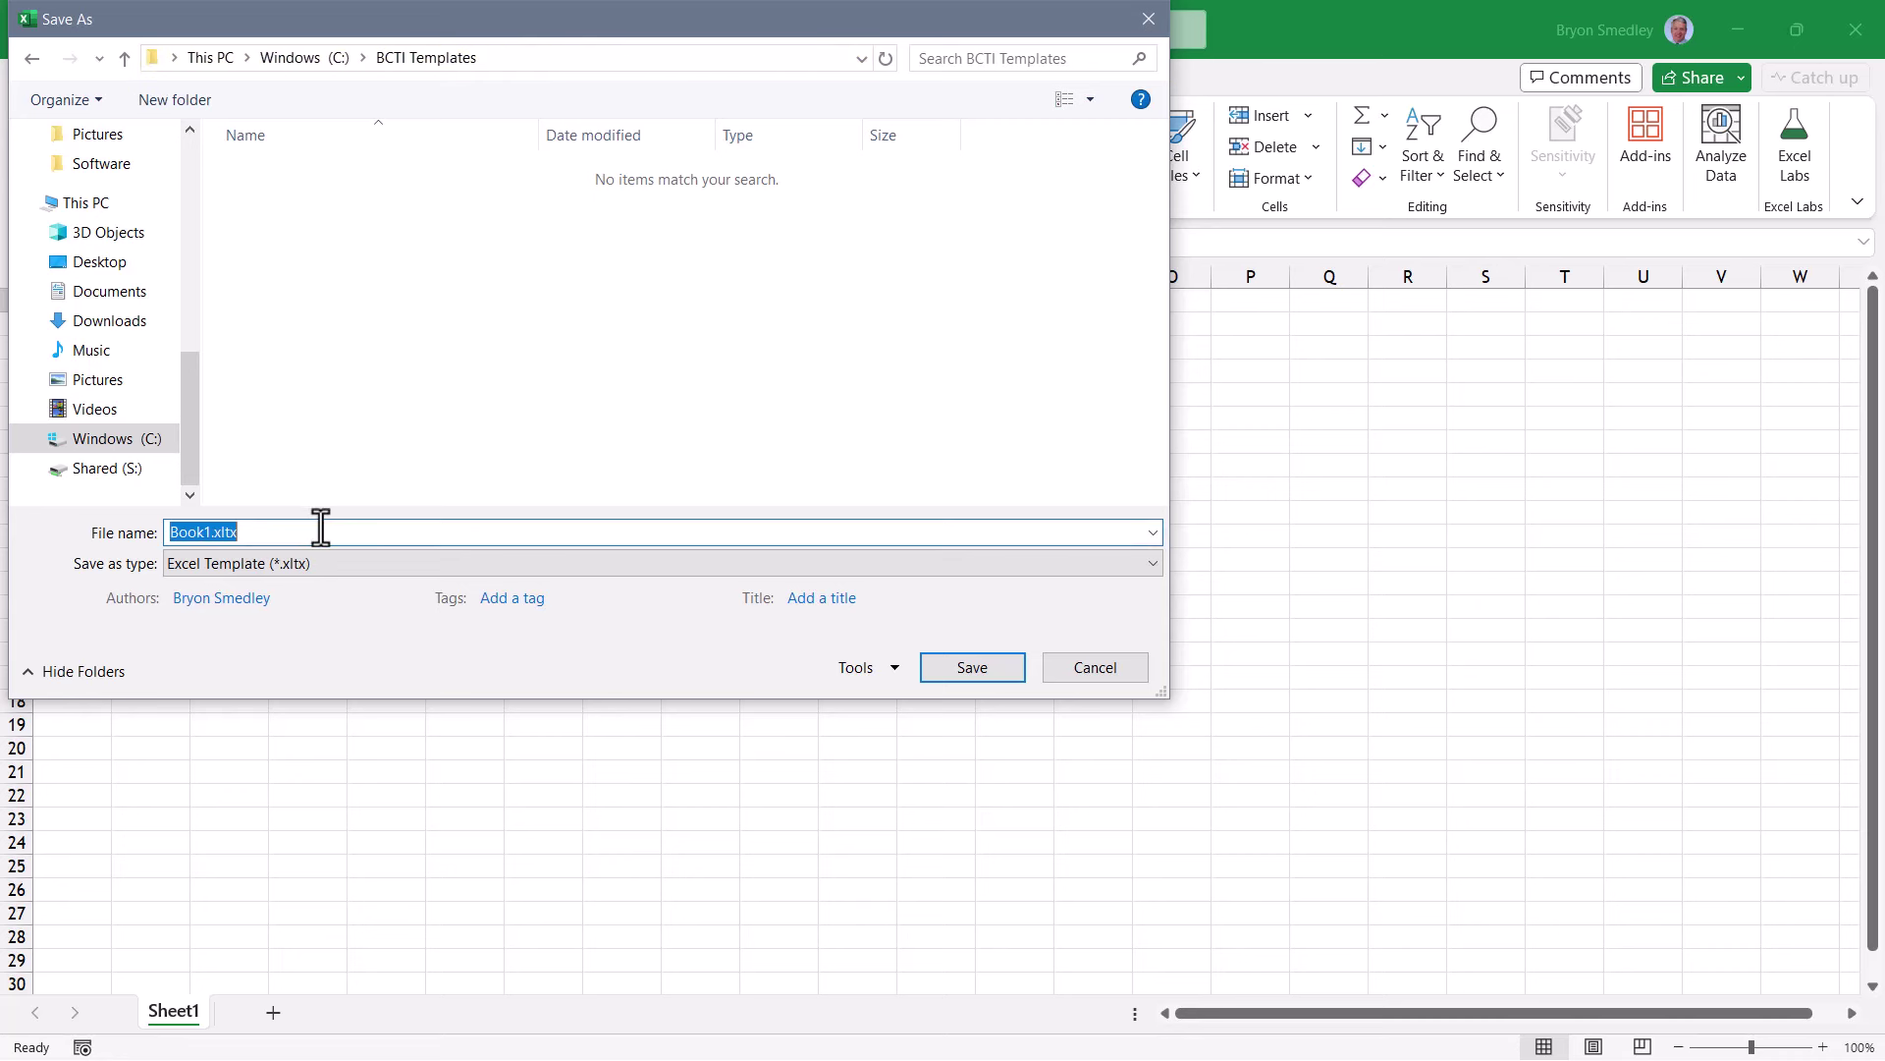
pyautogui.write('BCTI Invoices')
pyautogui.press('Return')
pyautogui.click(1856, 30)
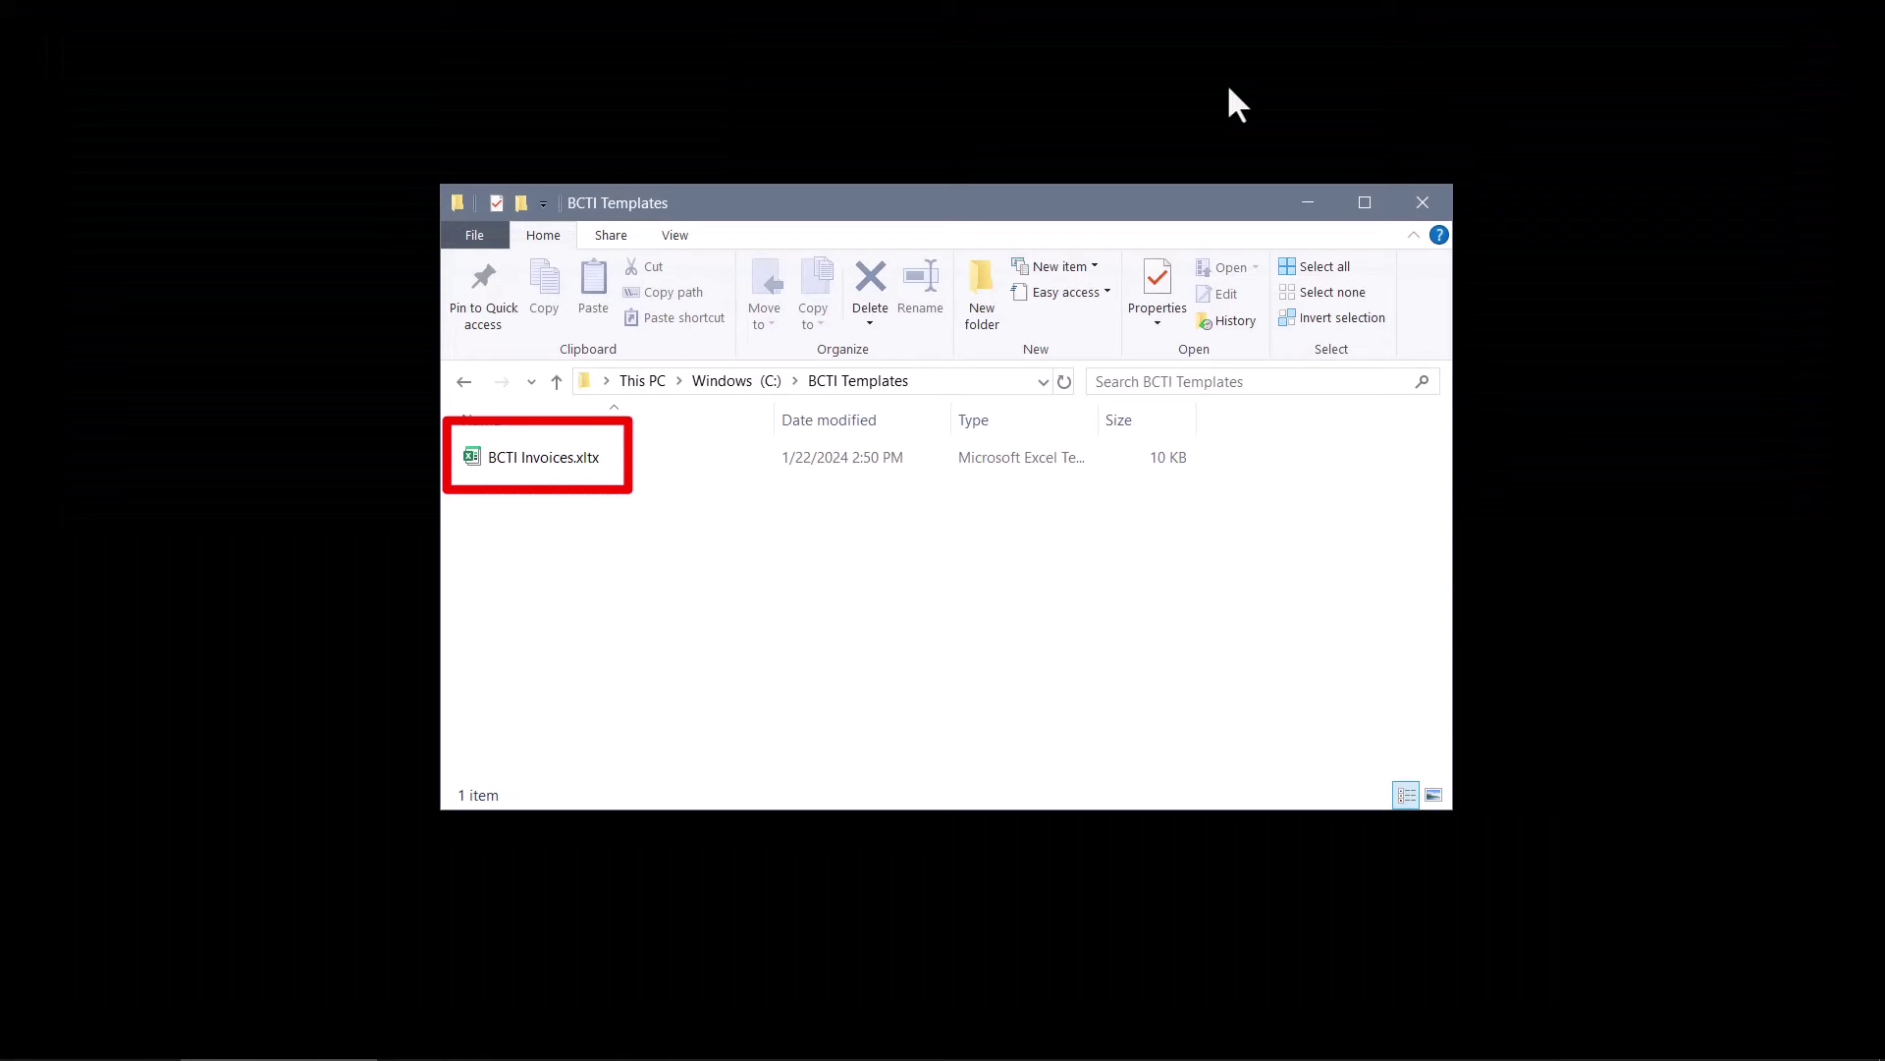
# - Open BCTI Invoices.xltx and create workbook BCTI Invoices1 from the Personal BCTI Invoices template
pyautogui.doubleClick(543, 457)
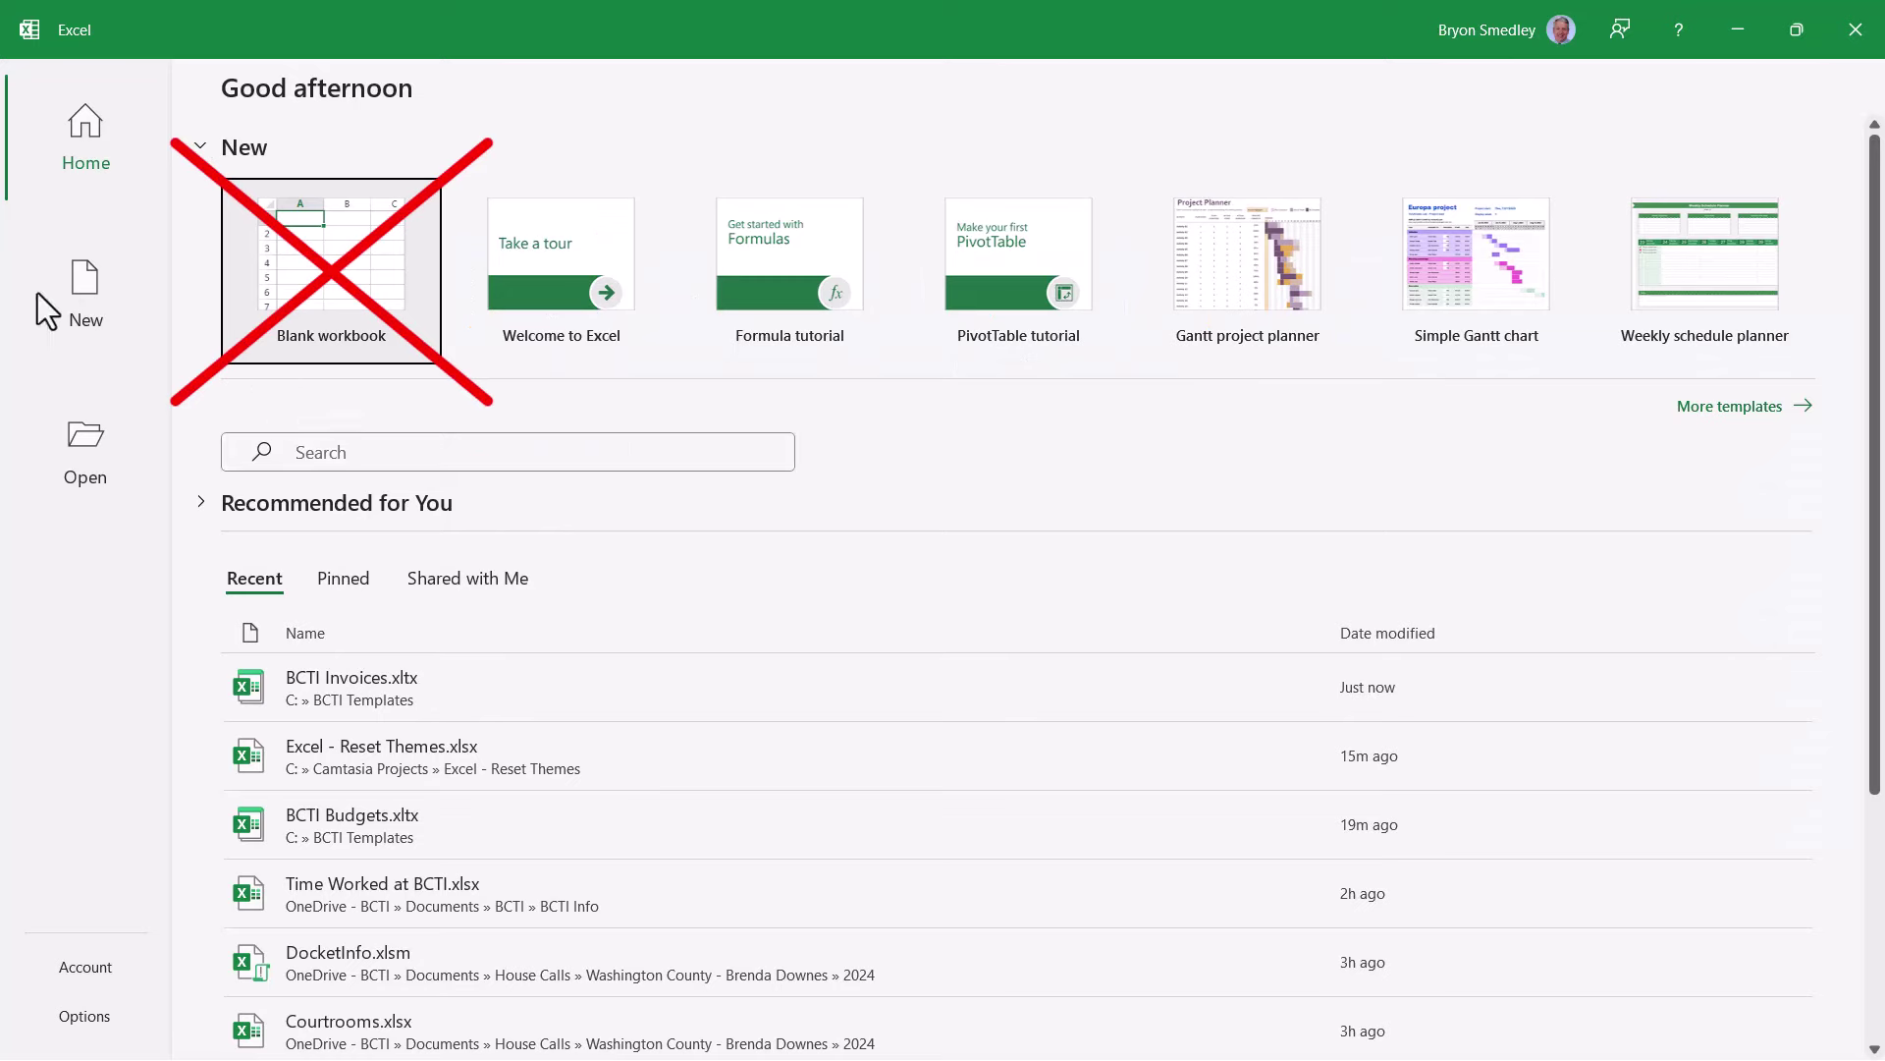
pyautogui.click(81, 284)
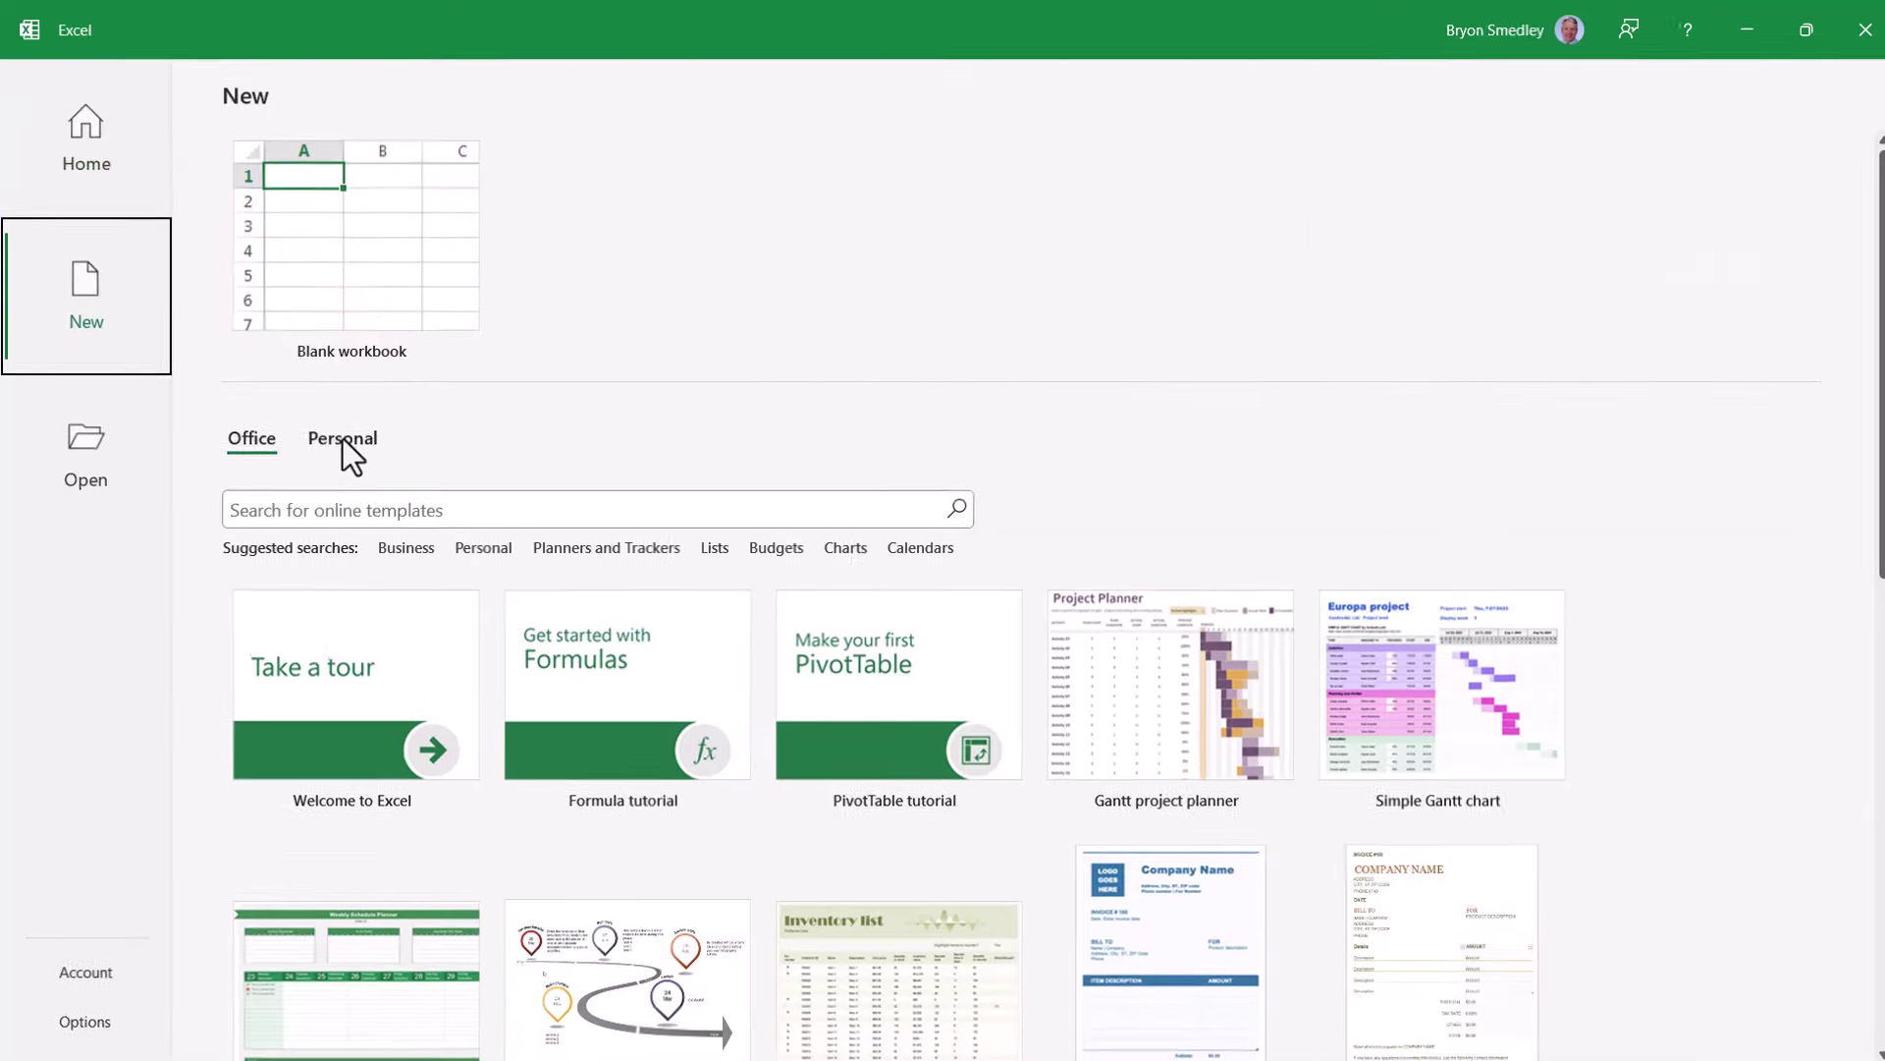
pyautogui.click(343, 437)
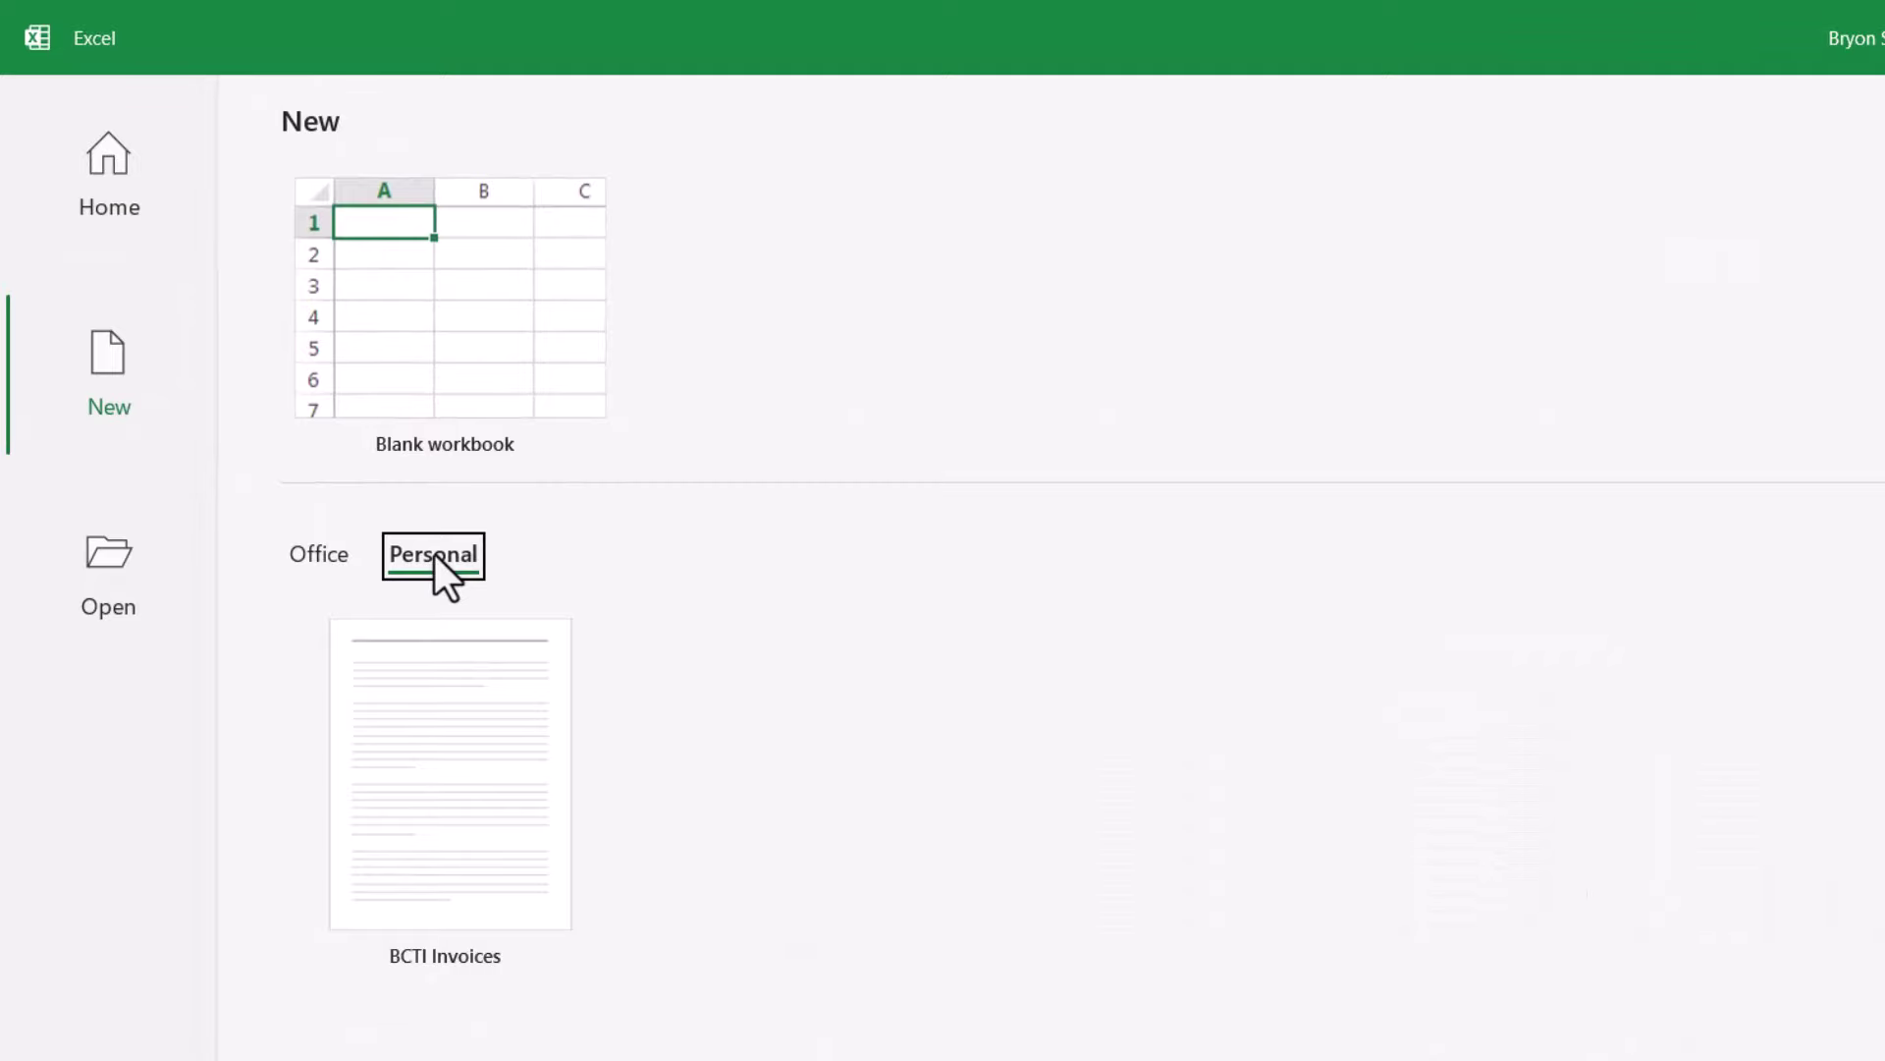
pyautogui.click(446, 751)
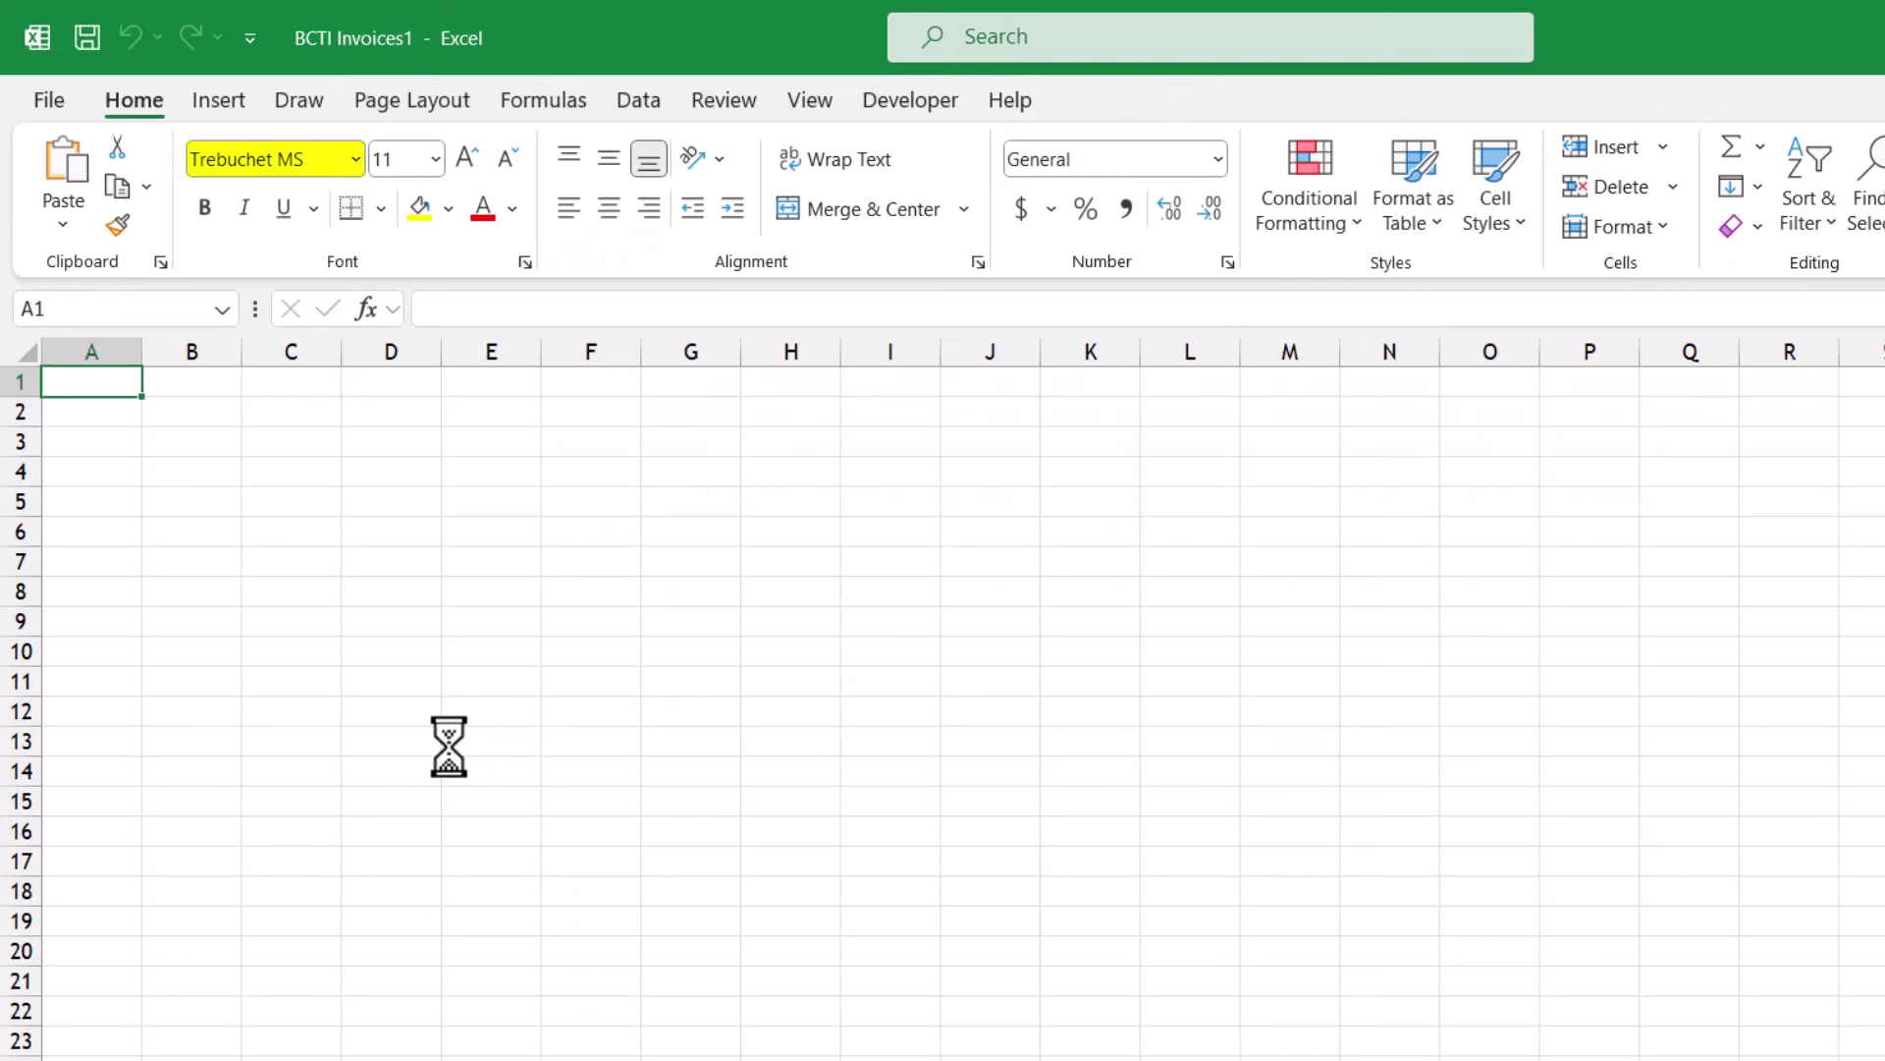
# - Verify margins and landscape orientation carried over, and set paper size to Legal 8.5" x 14"
pyautogui.click(414, 106)
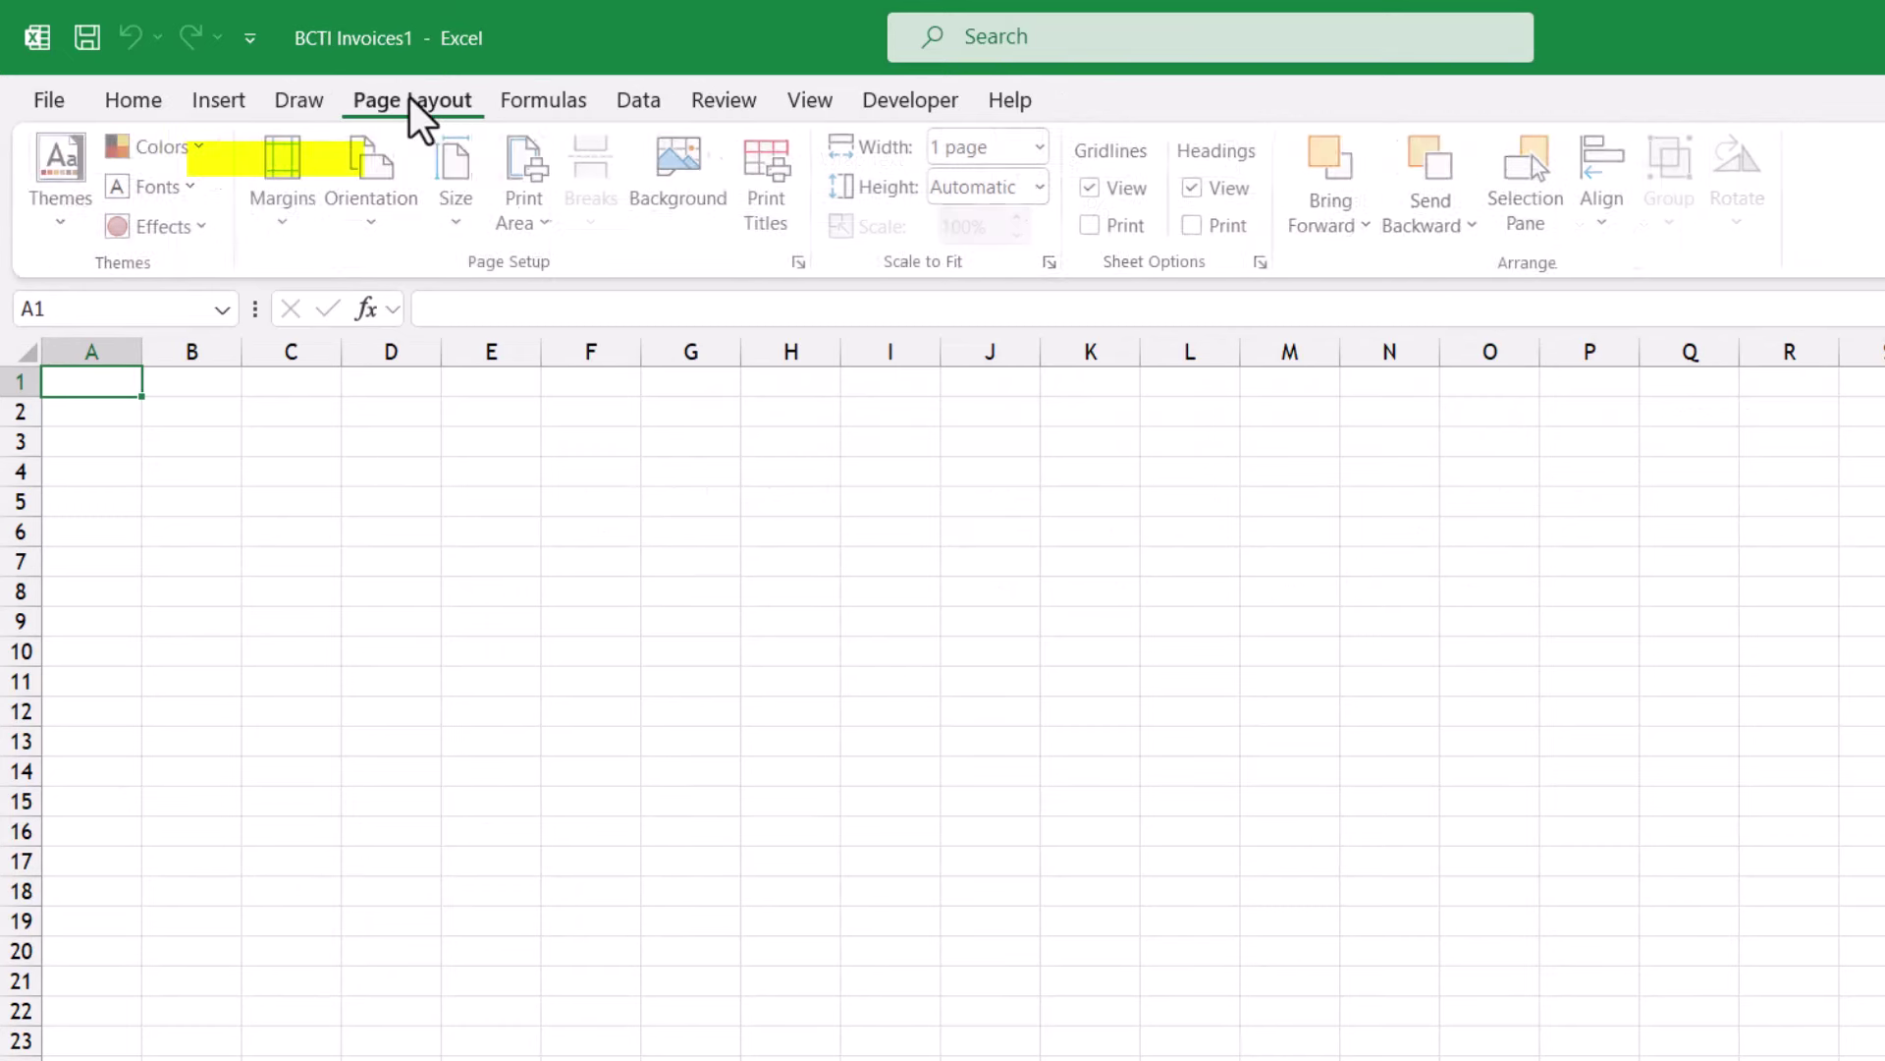
pyautogui.click(303, 167)
pyautogui.click(377, 167)
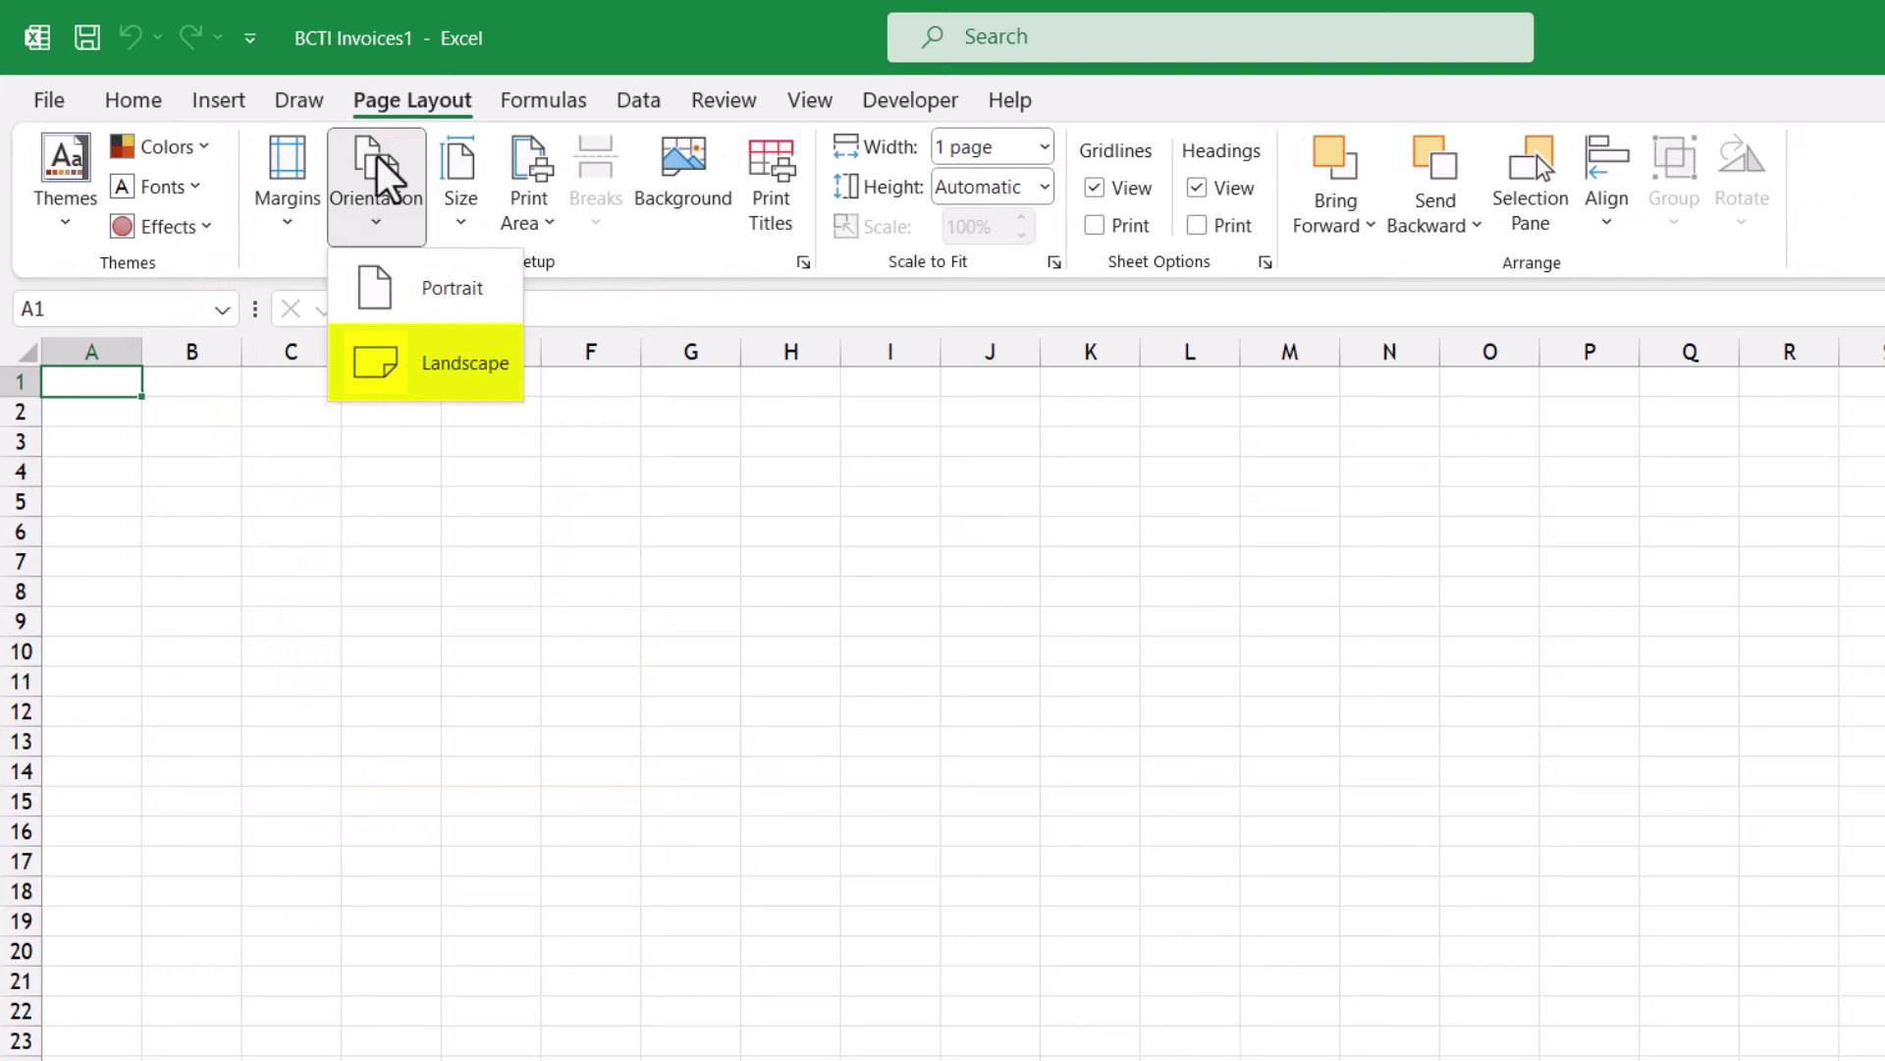
pyautogui.click(456, 163)
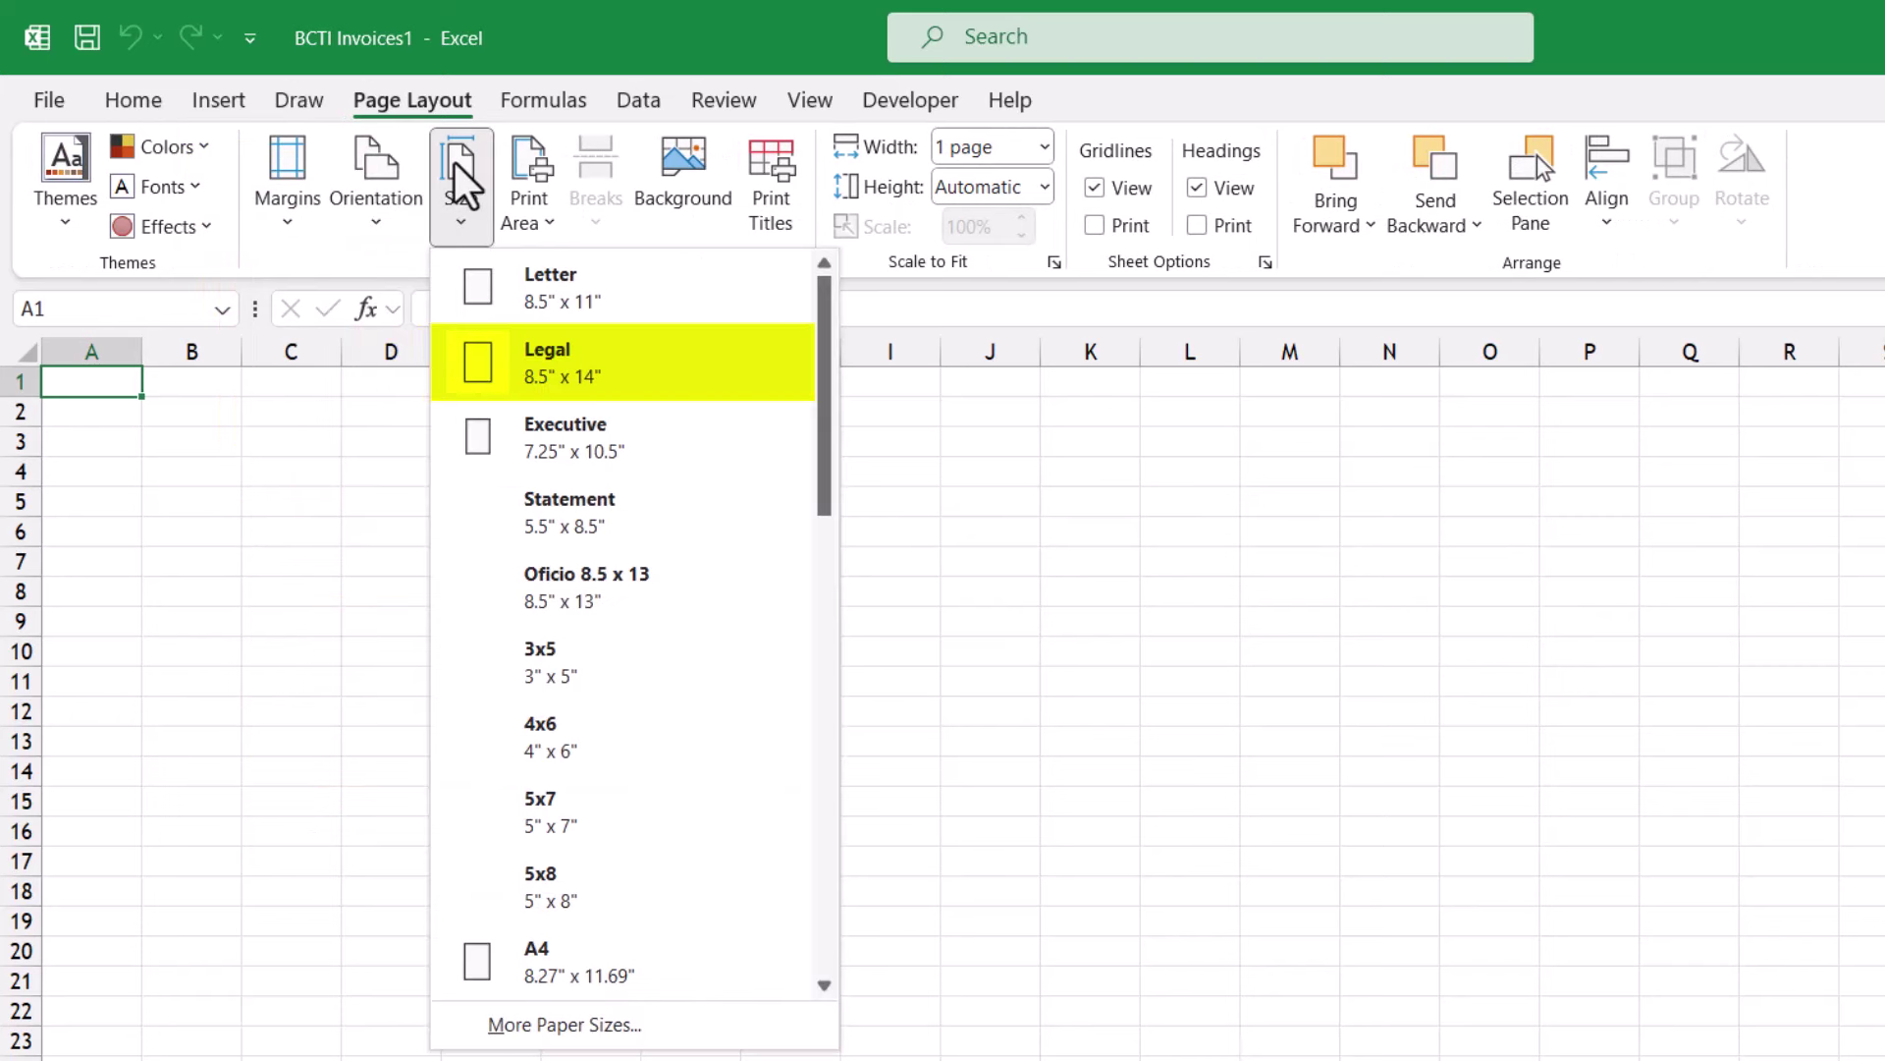
pyautogui.click(971, 425)
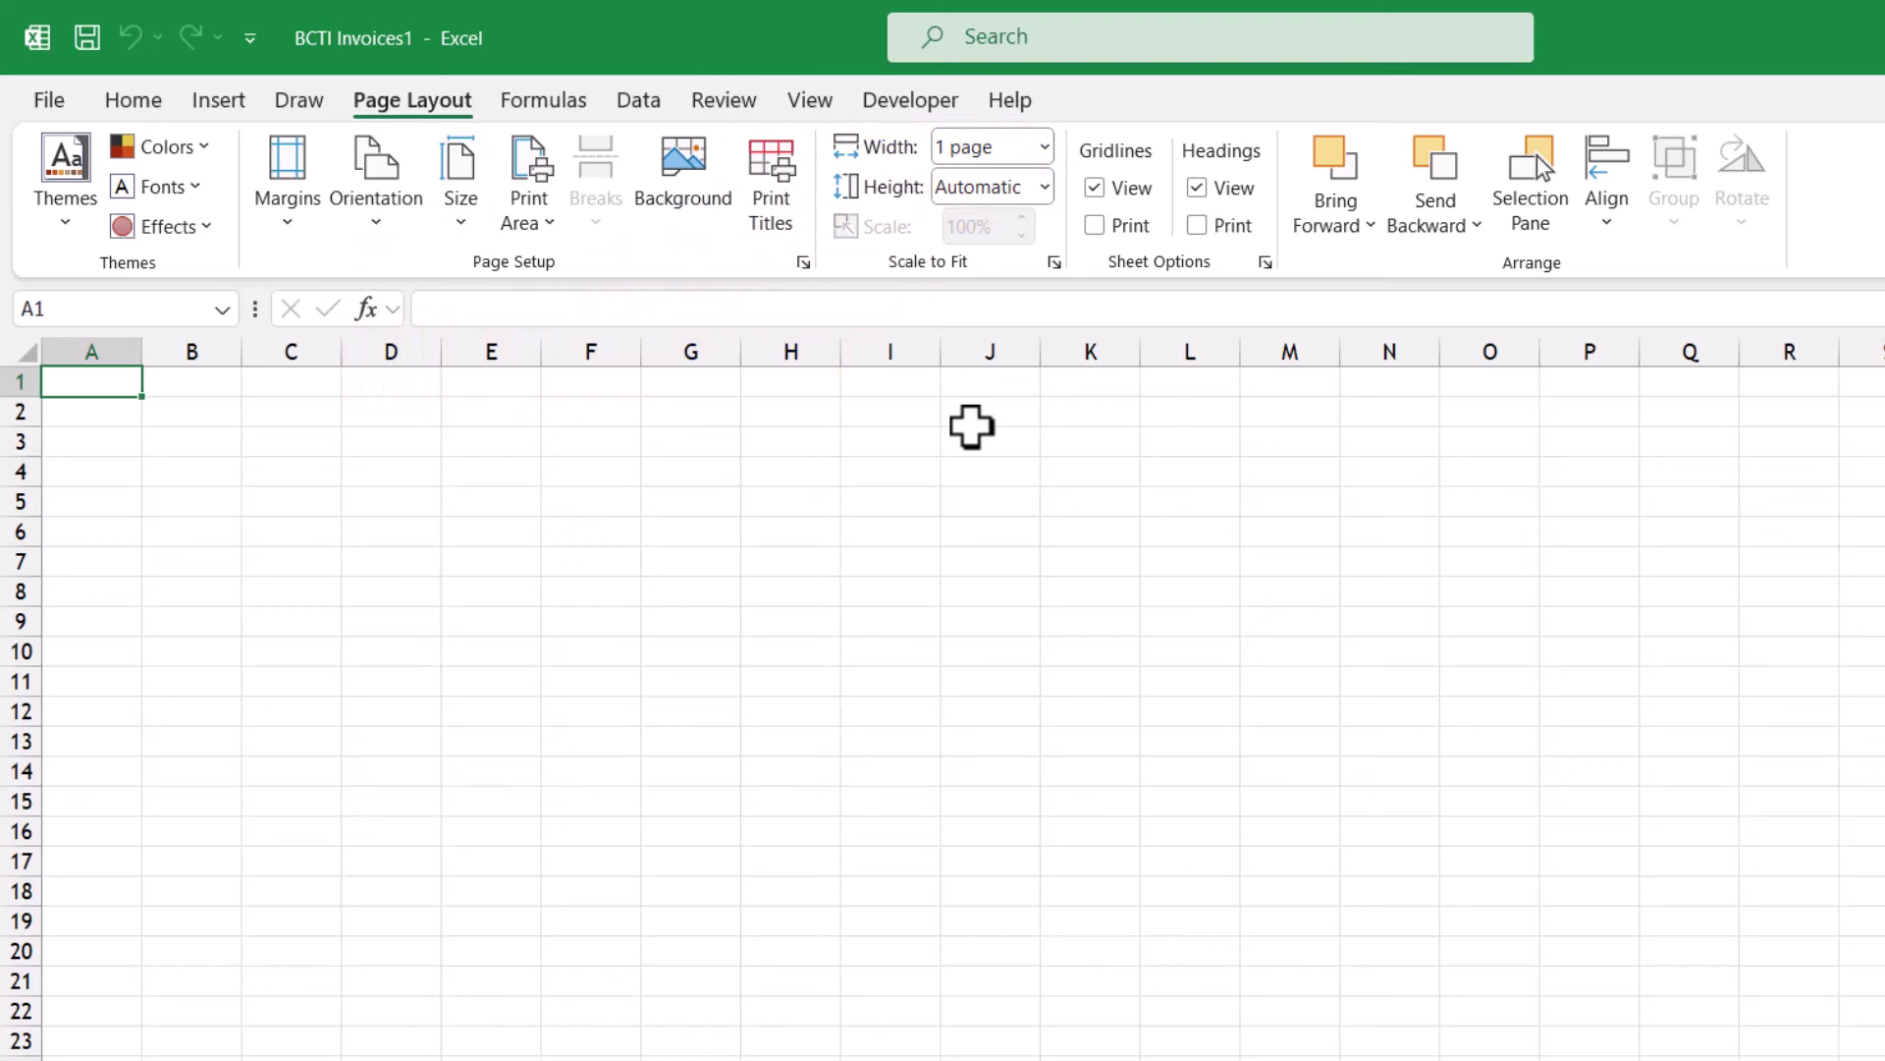
# - Enter a Name/Sales list: Bill 10, Fred 20, Jane 30
pyautogui.write('Name')
pyautogui.press('Tab')
pyautogui.write('Sales')
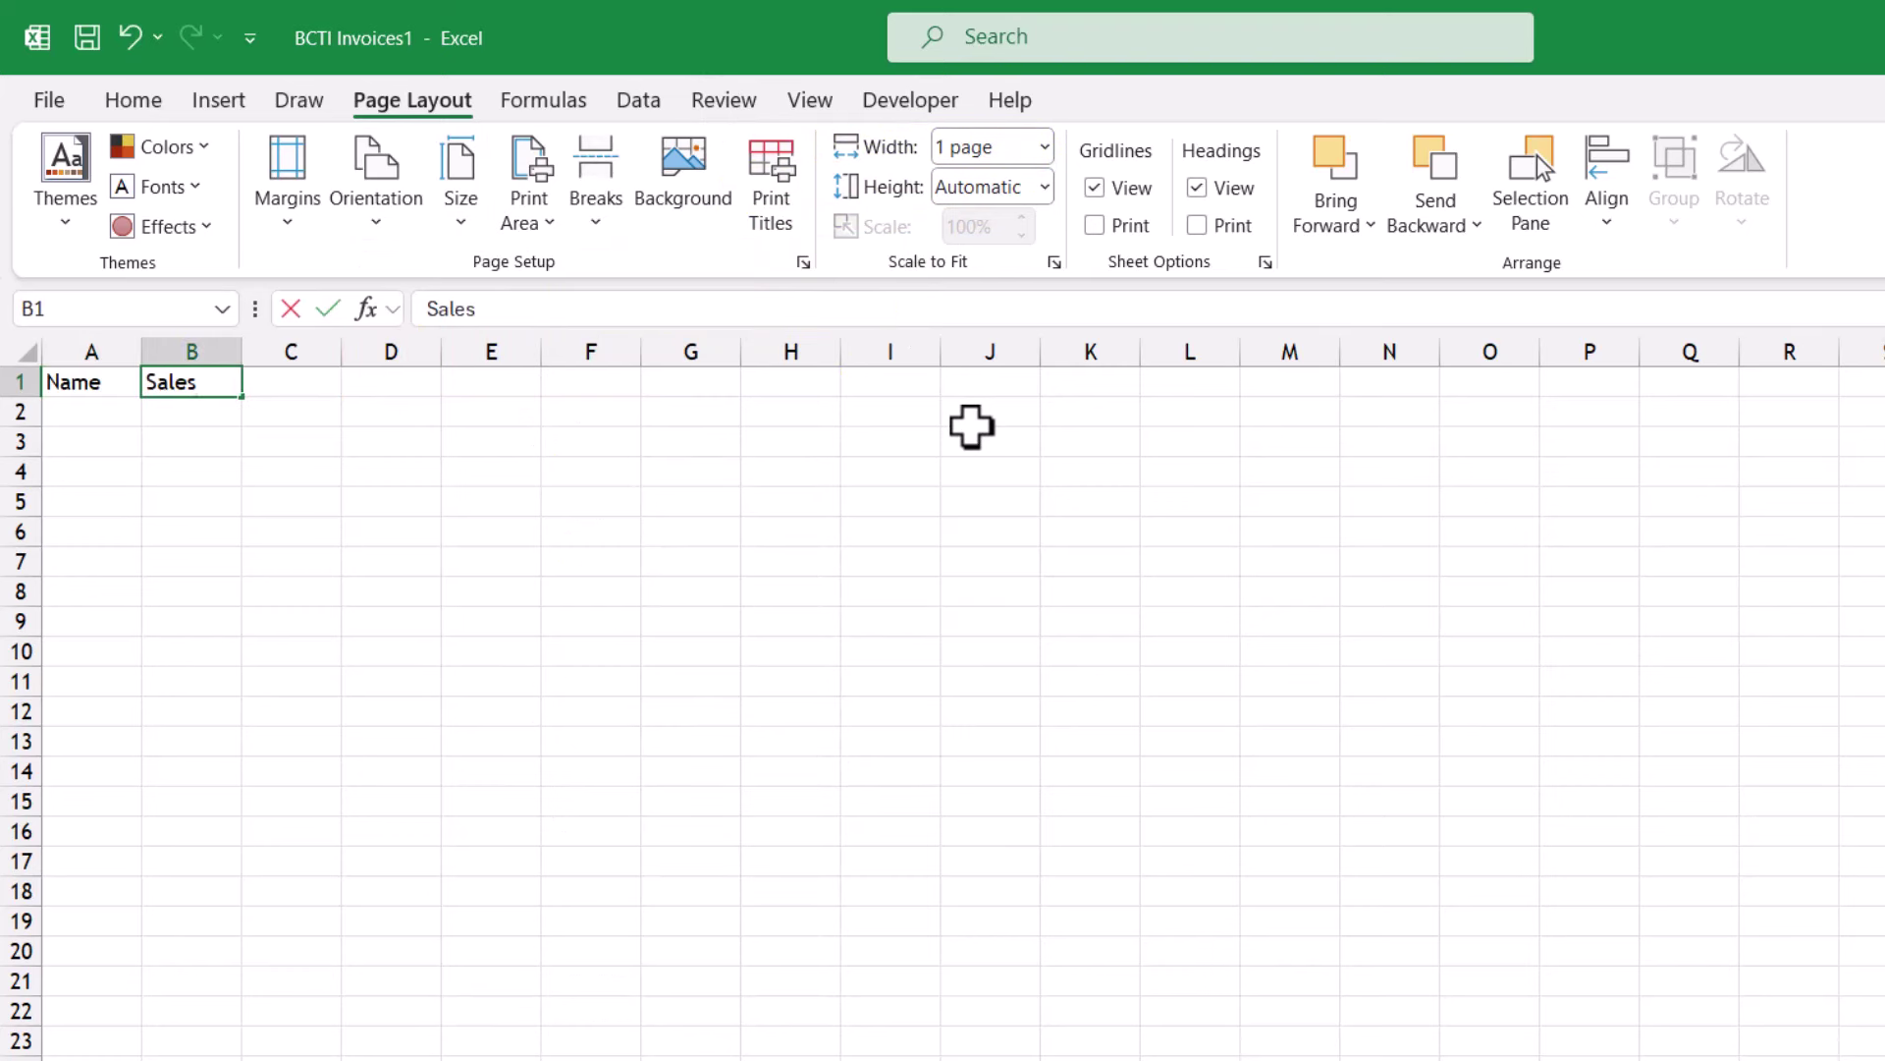
pyautogui.press('Return')
pyautogui.write('Bill')
pyautogui.press('Return')
pyautogui.write('Fred')
pyautogui.press('Return')
pyautogui.write('Jane')
pyautogui.press('Tab')
pyautogui.press('Up')
pyautogui.press('Up')
pyautogui.write('10')
pyautogui.press('Return')
pyautogui.write('20')
pyautogui.press('Return')
pyautogui.write('30')
pyautogui.hotkey('ctrl', 'Return')
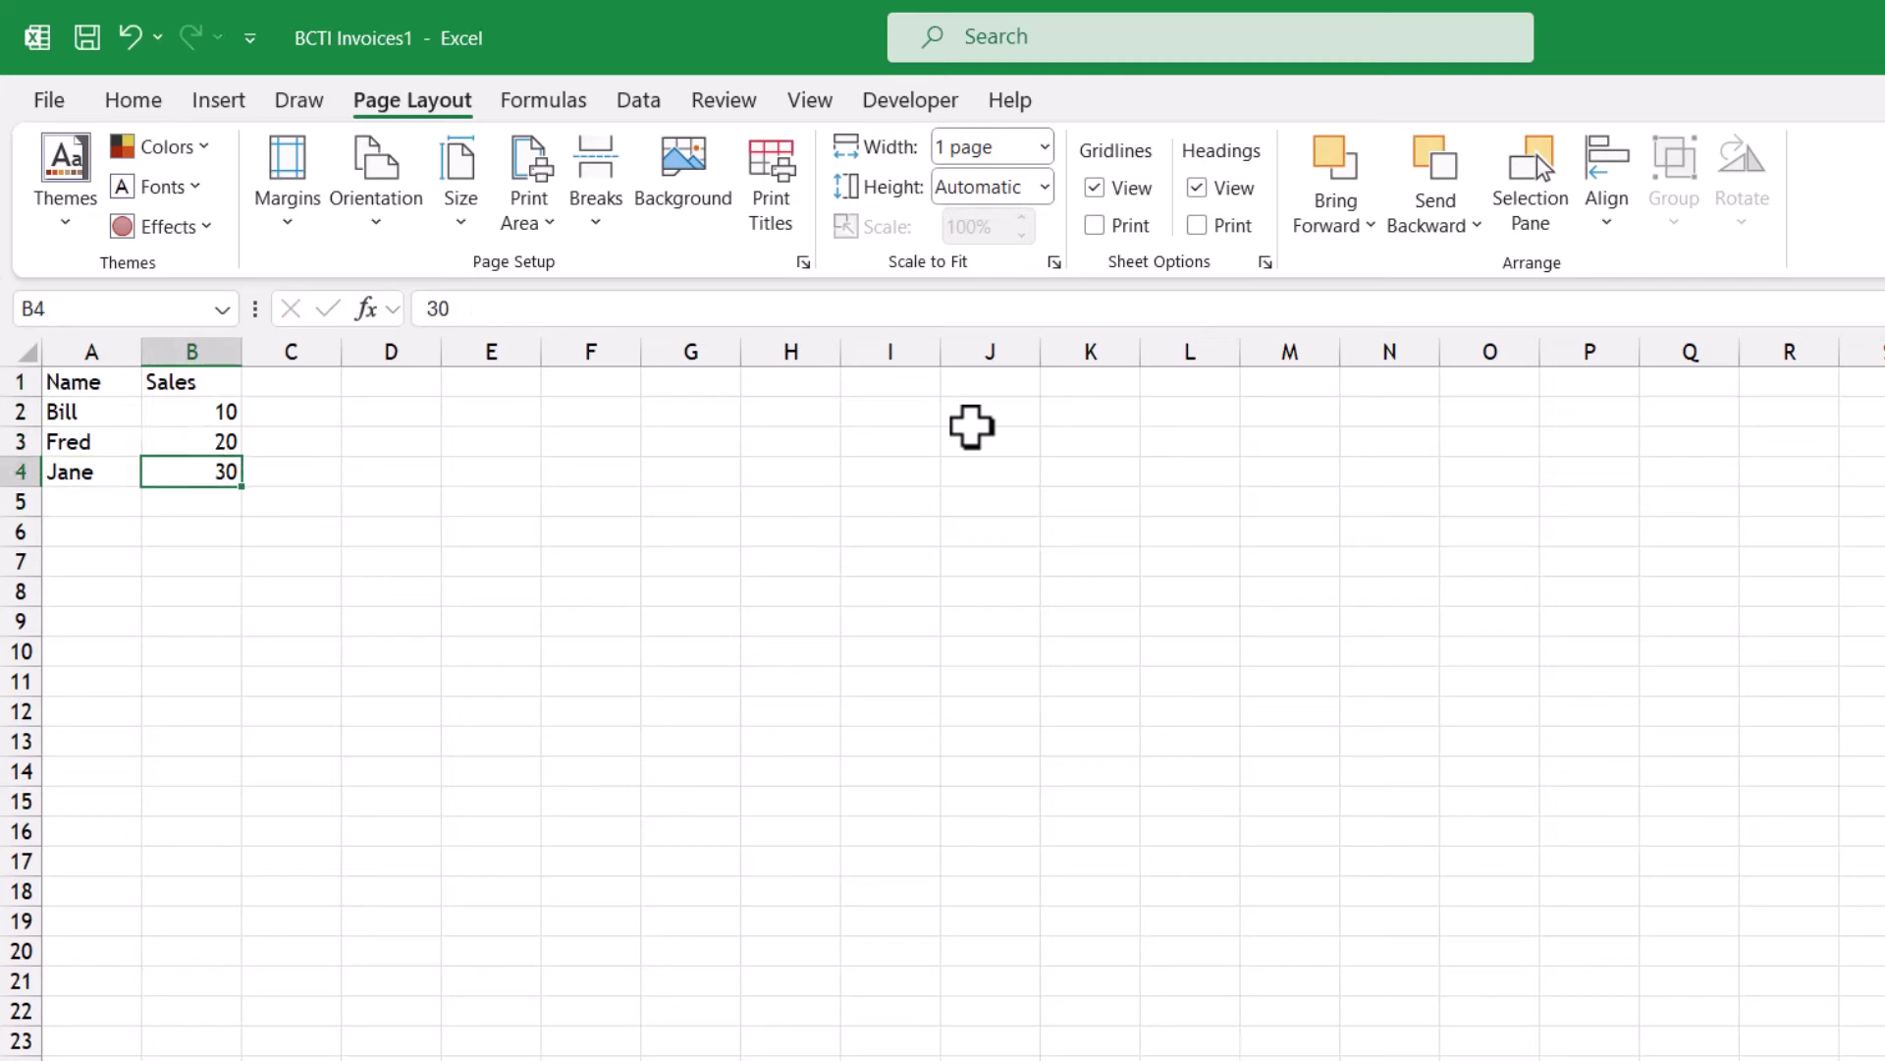
# - Convert the Name and Sales list into a table with headers
pyautogui.hotkey('ctrl', 't')
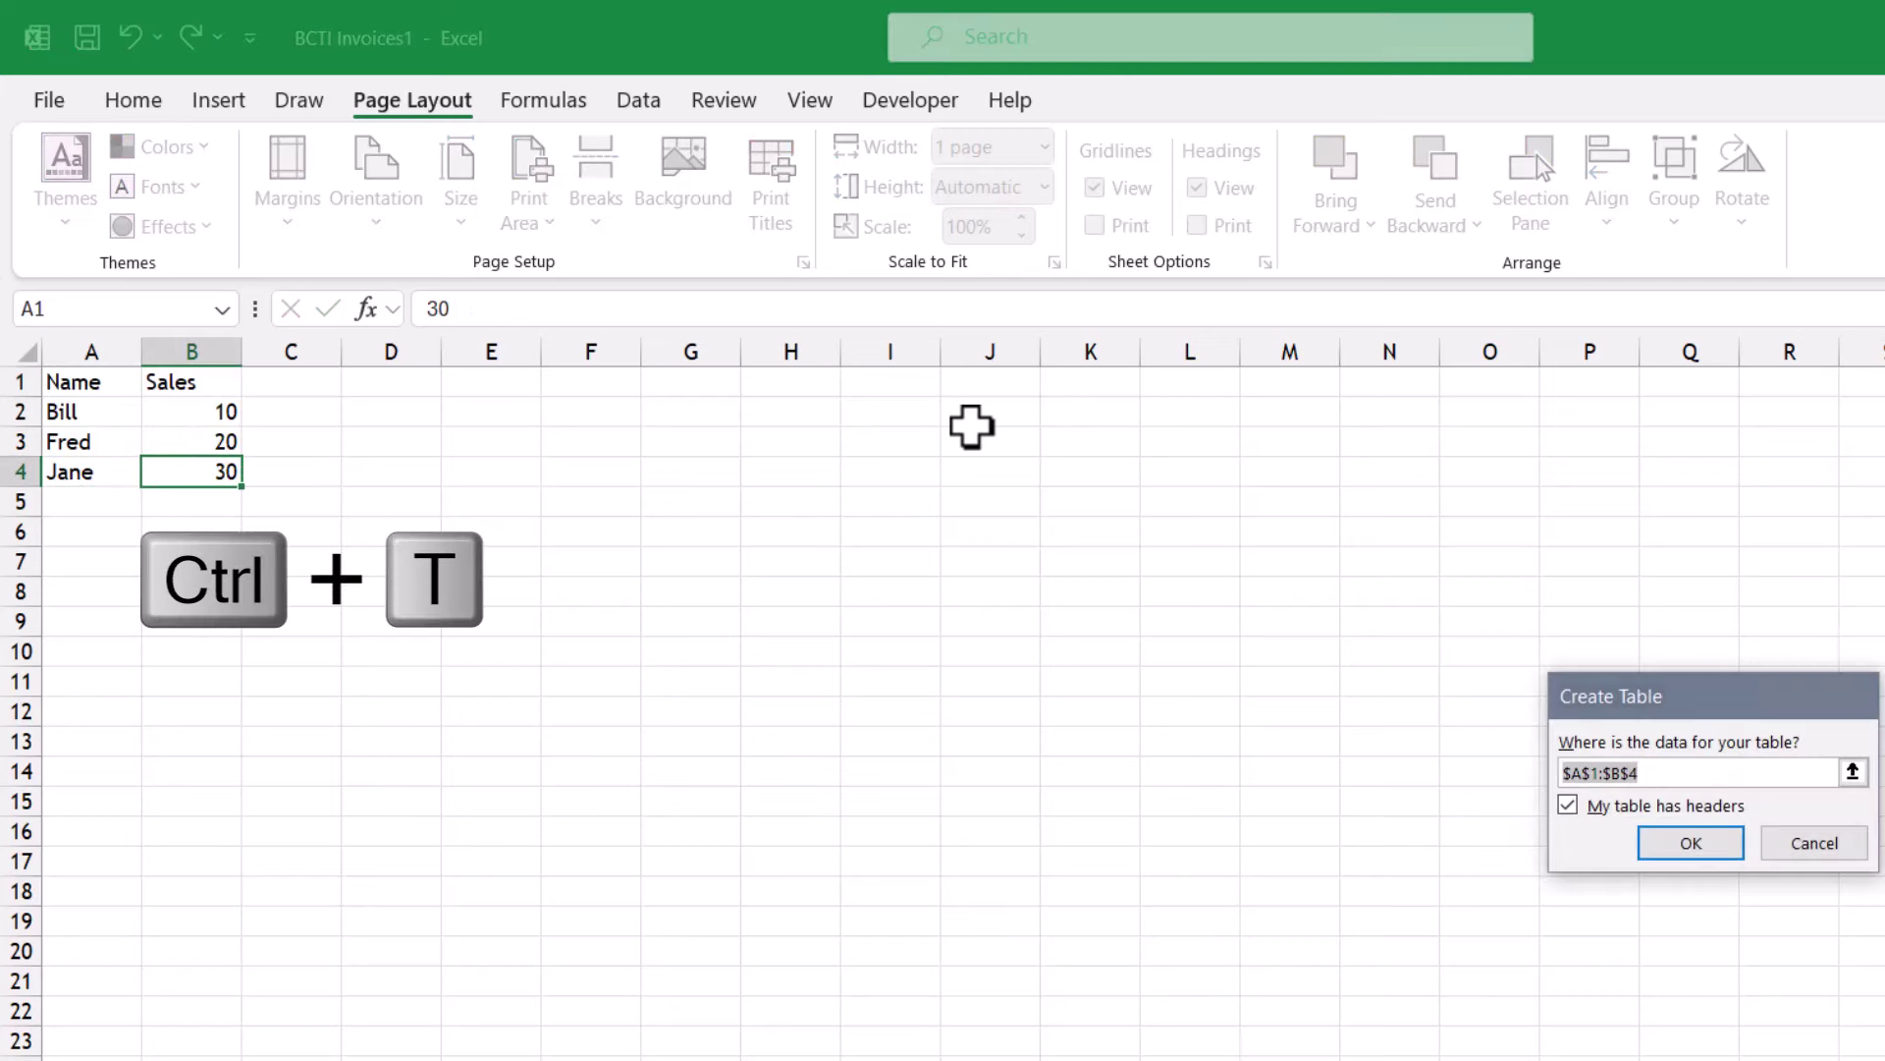
pyautogui.press('Return')
pyautogui.click(329, 505)
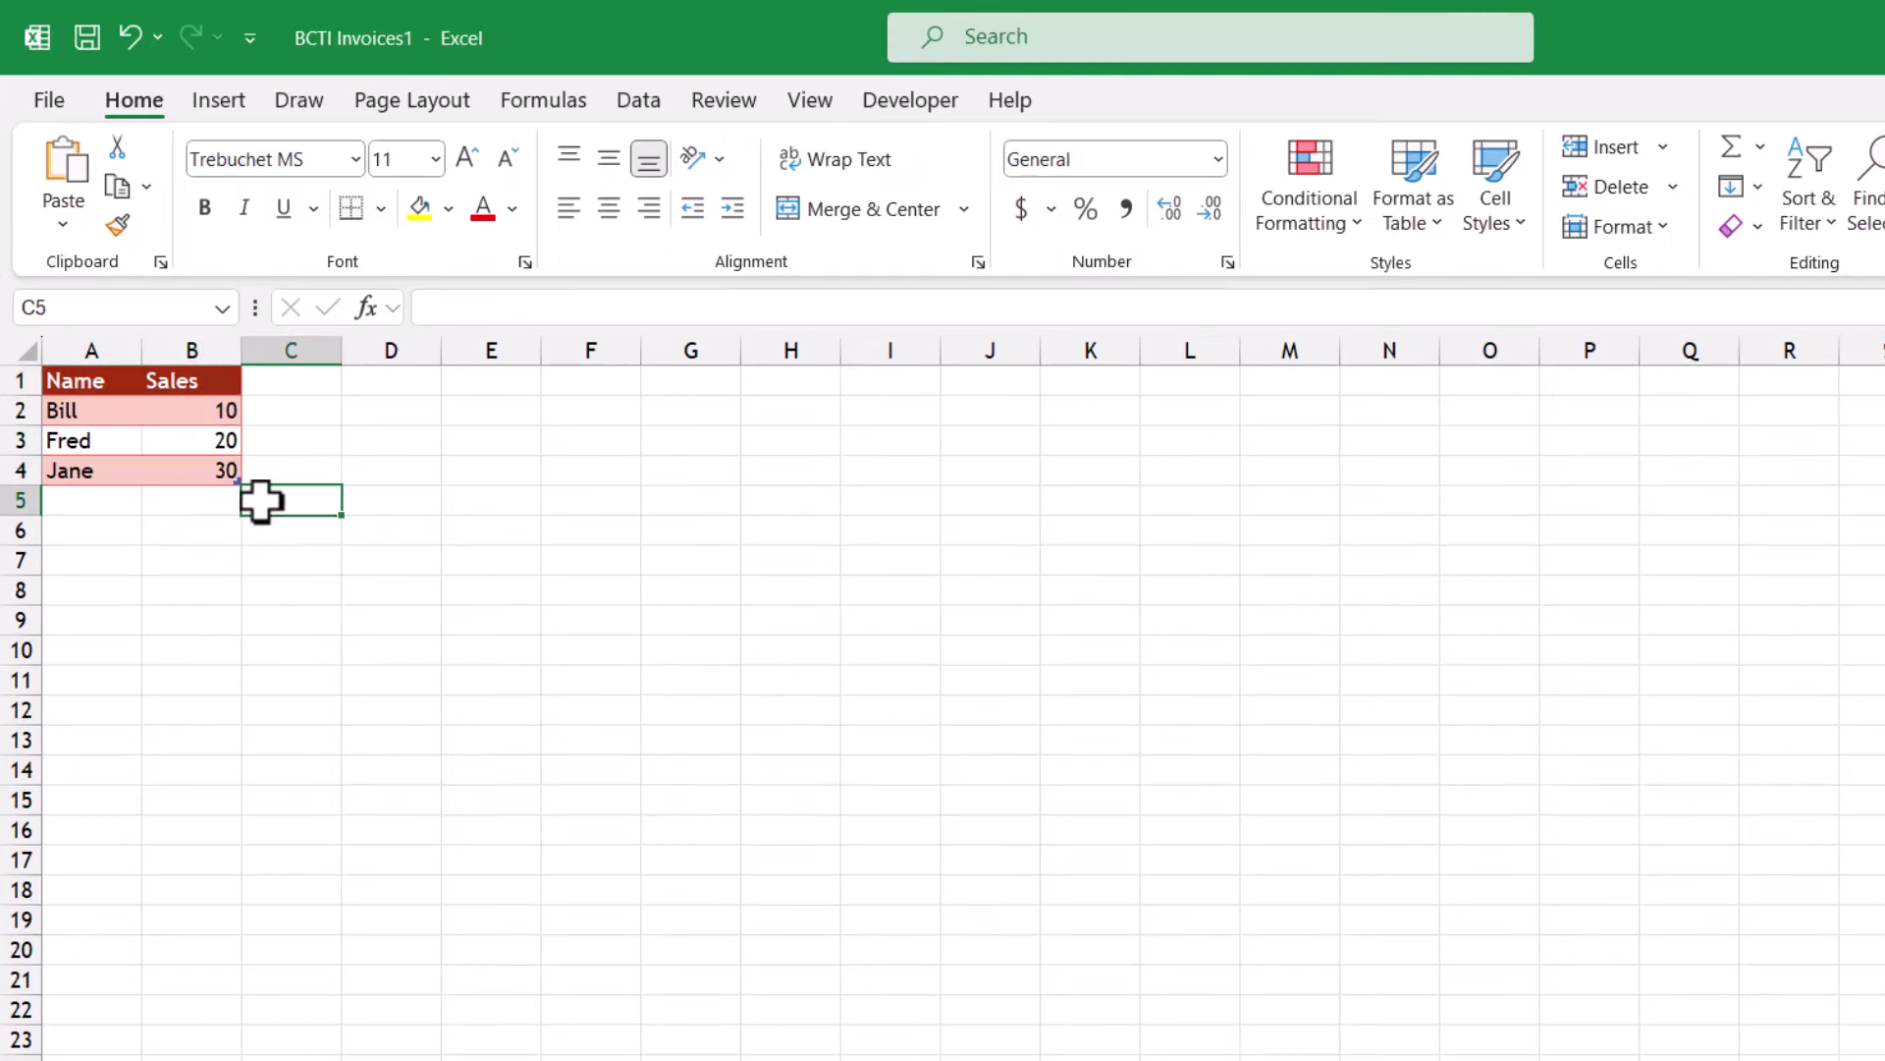
# - Insert a clustered column chart of the Sales data
pyautogui.click(173, 472)
pyautogui.click(218, 102)
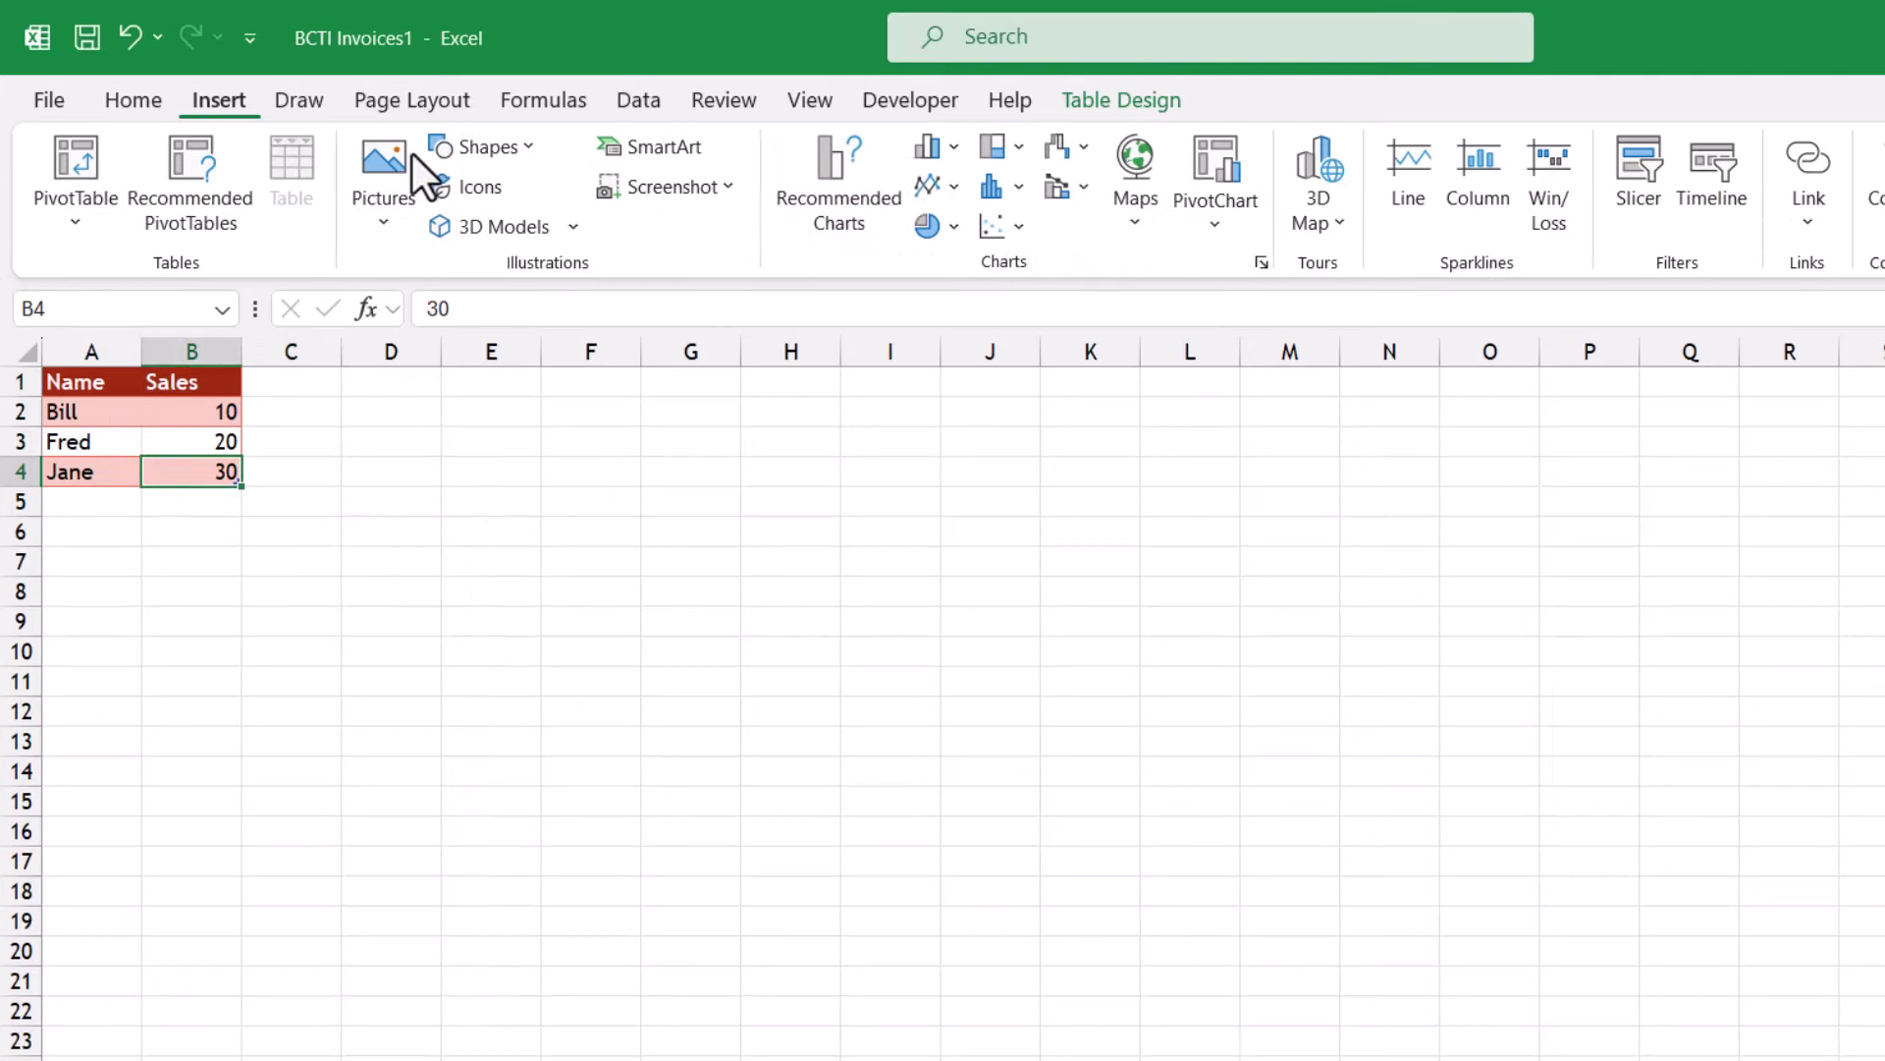
pyautogui.hotkey('alt', 'F1')
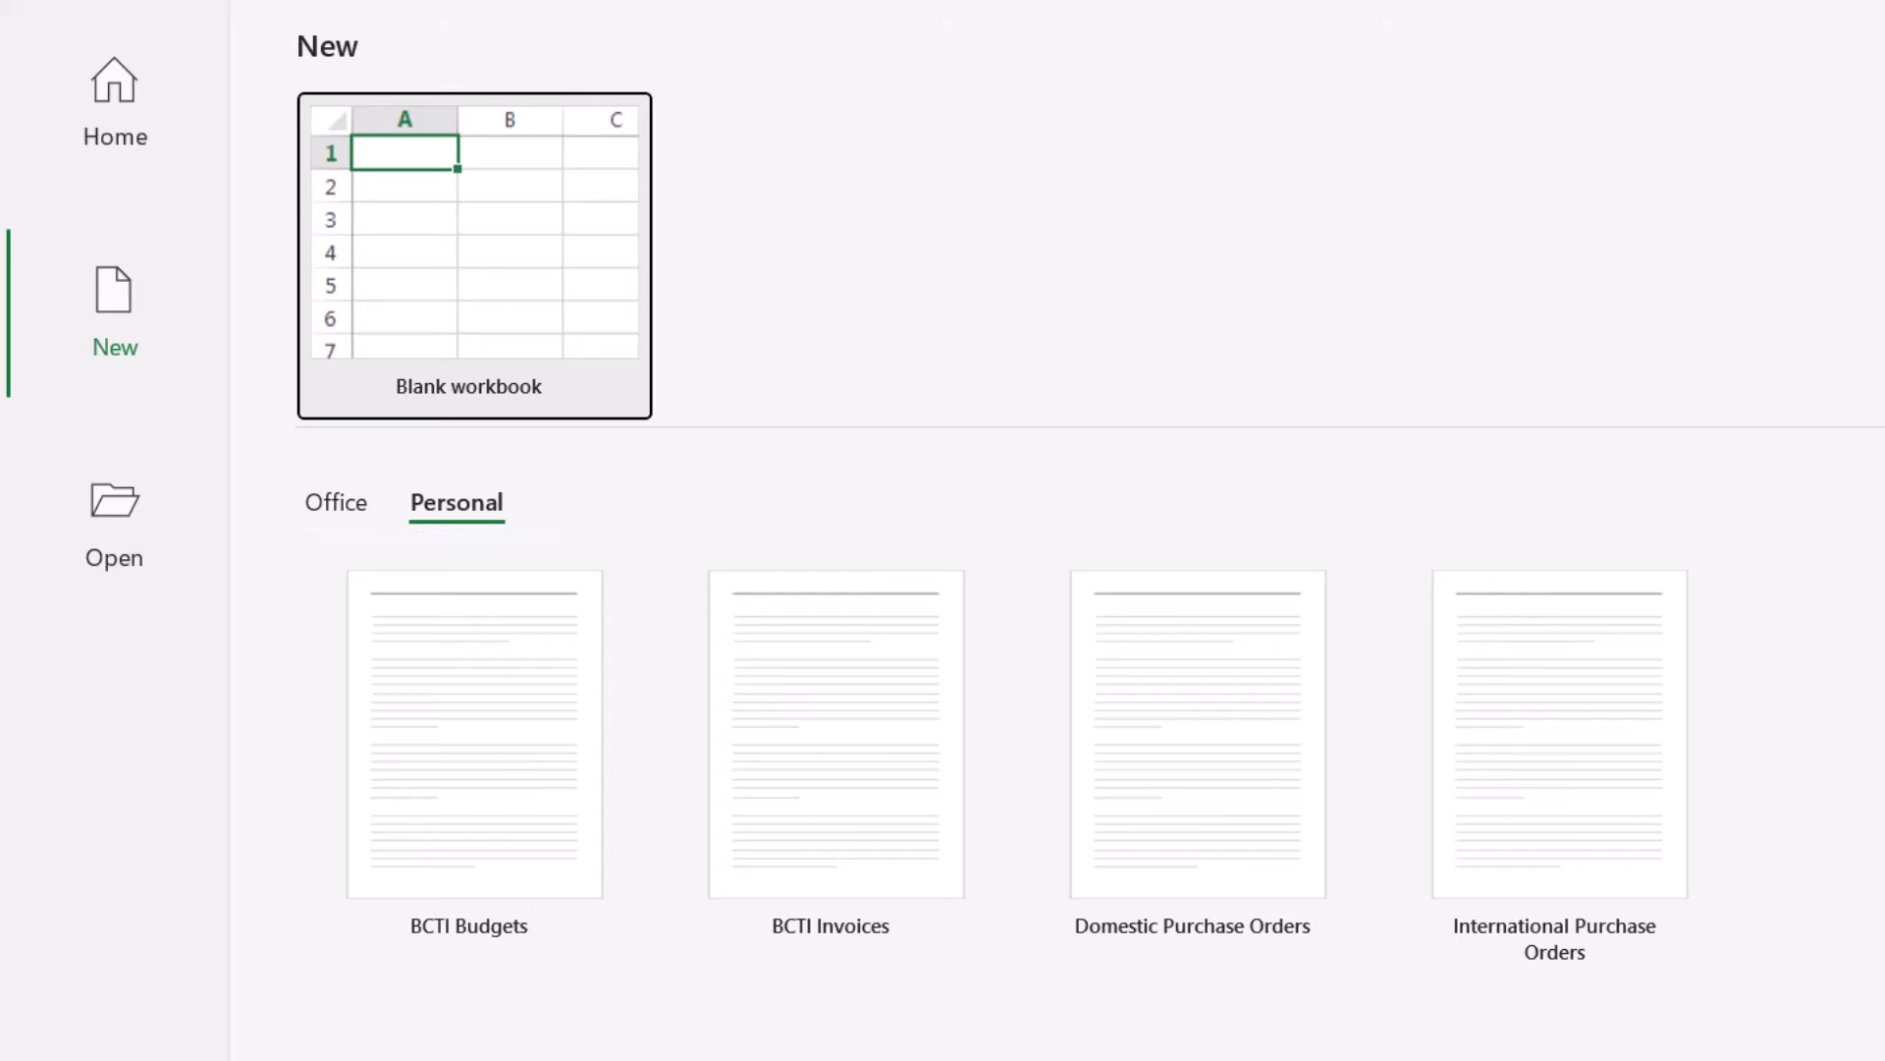
# - Pin BCTI Budgets and Domestic Purchase Orders to the top row, then view the Office templates
pyautogui.rightClick(435, 665)
pyautogui.click(491, 735)
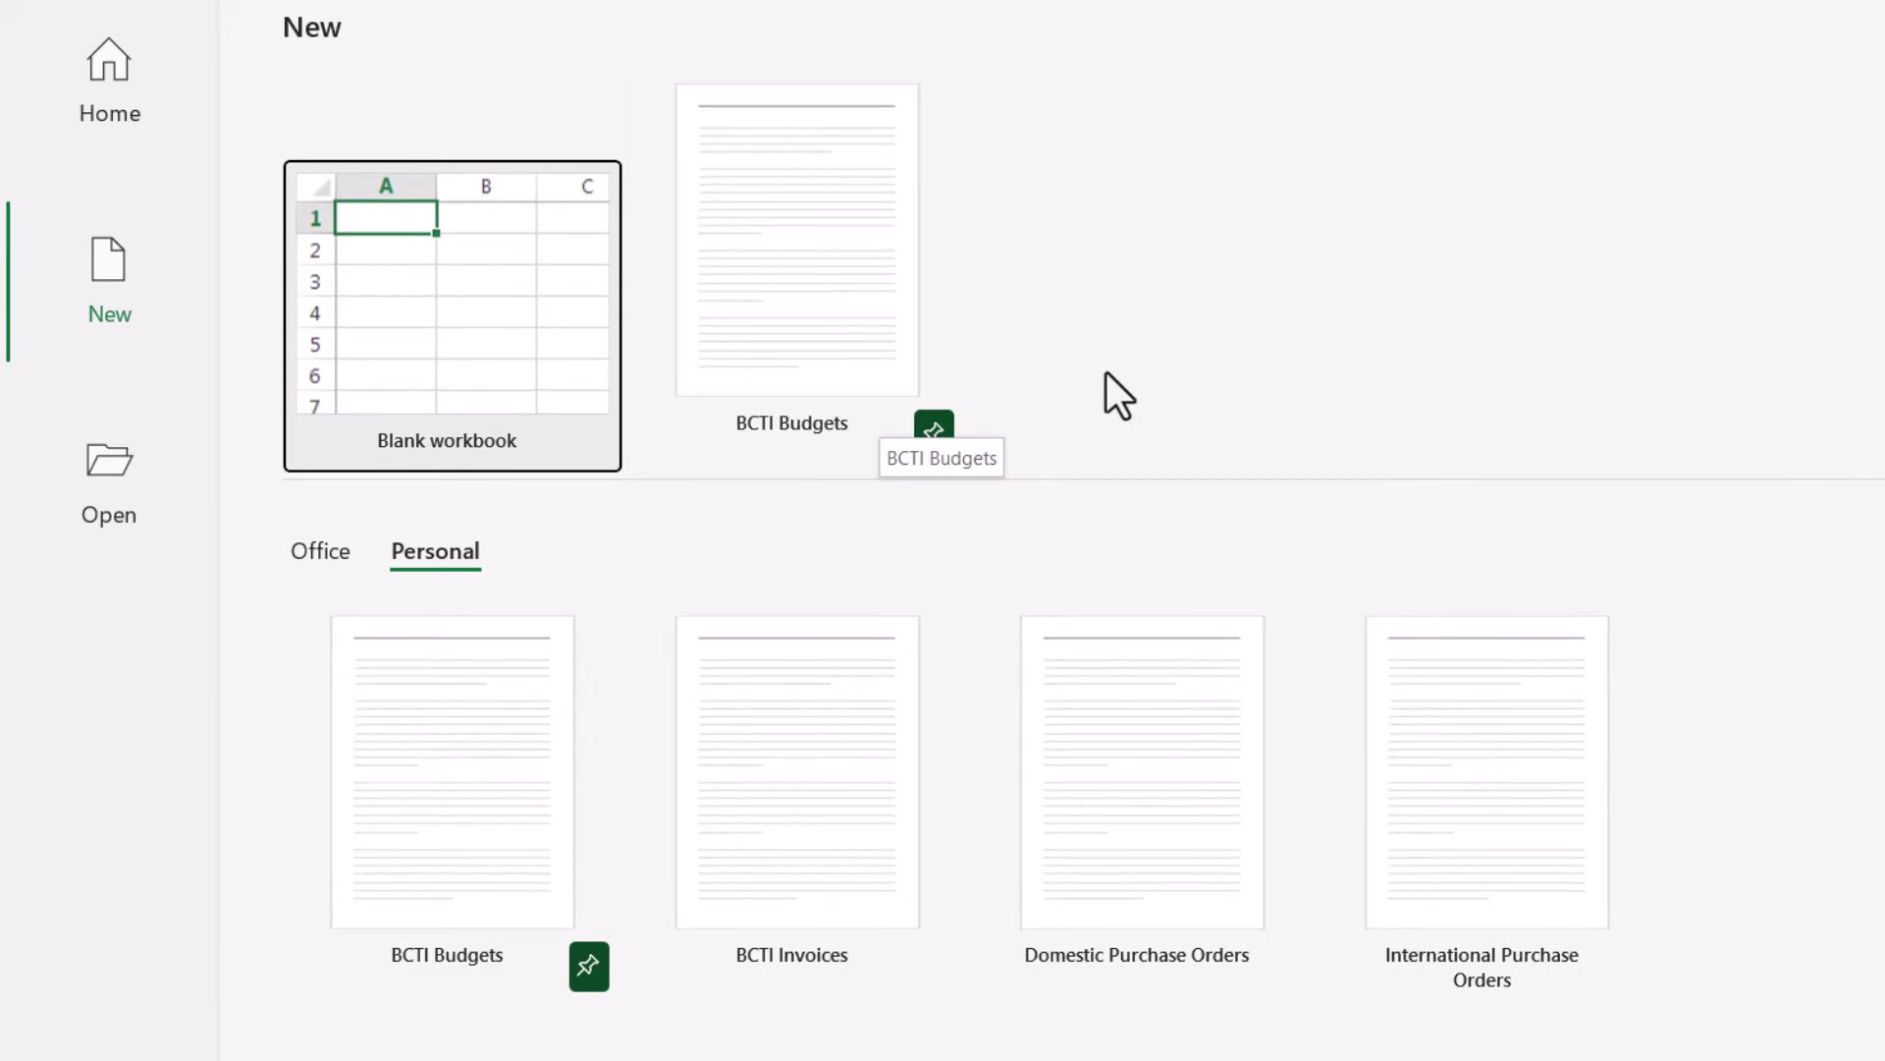
pyautogui.rightClick(1135, 714)
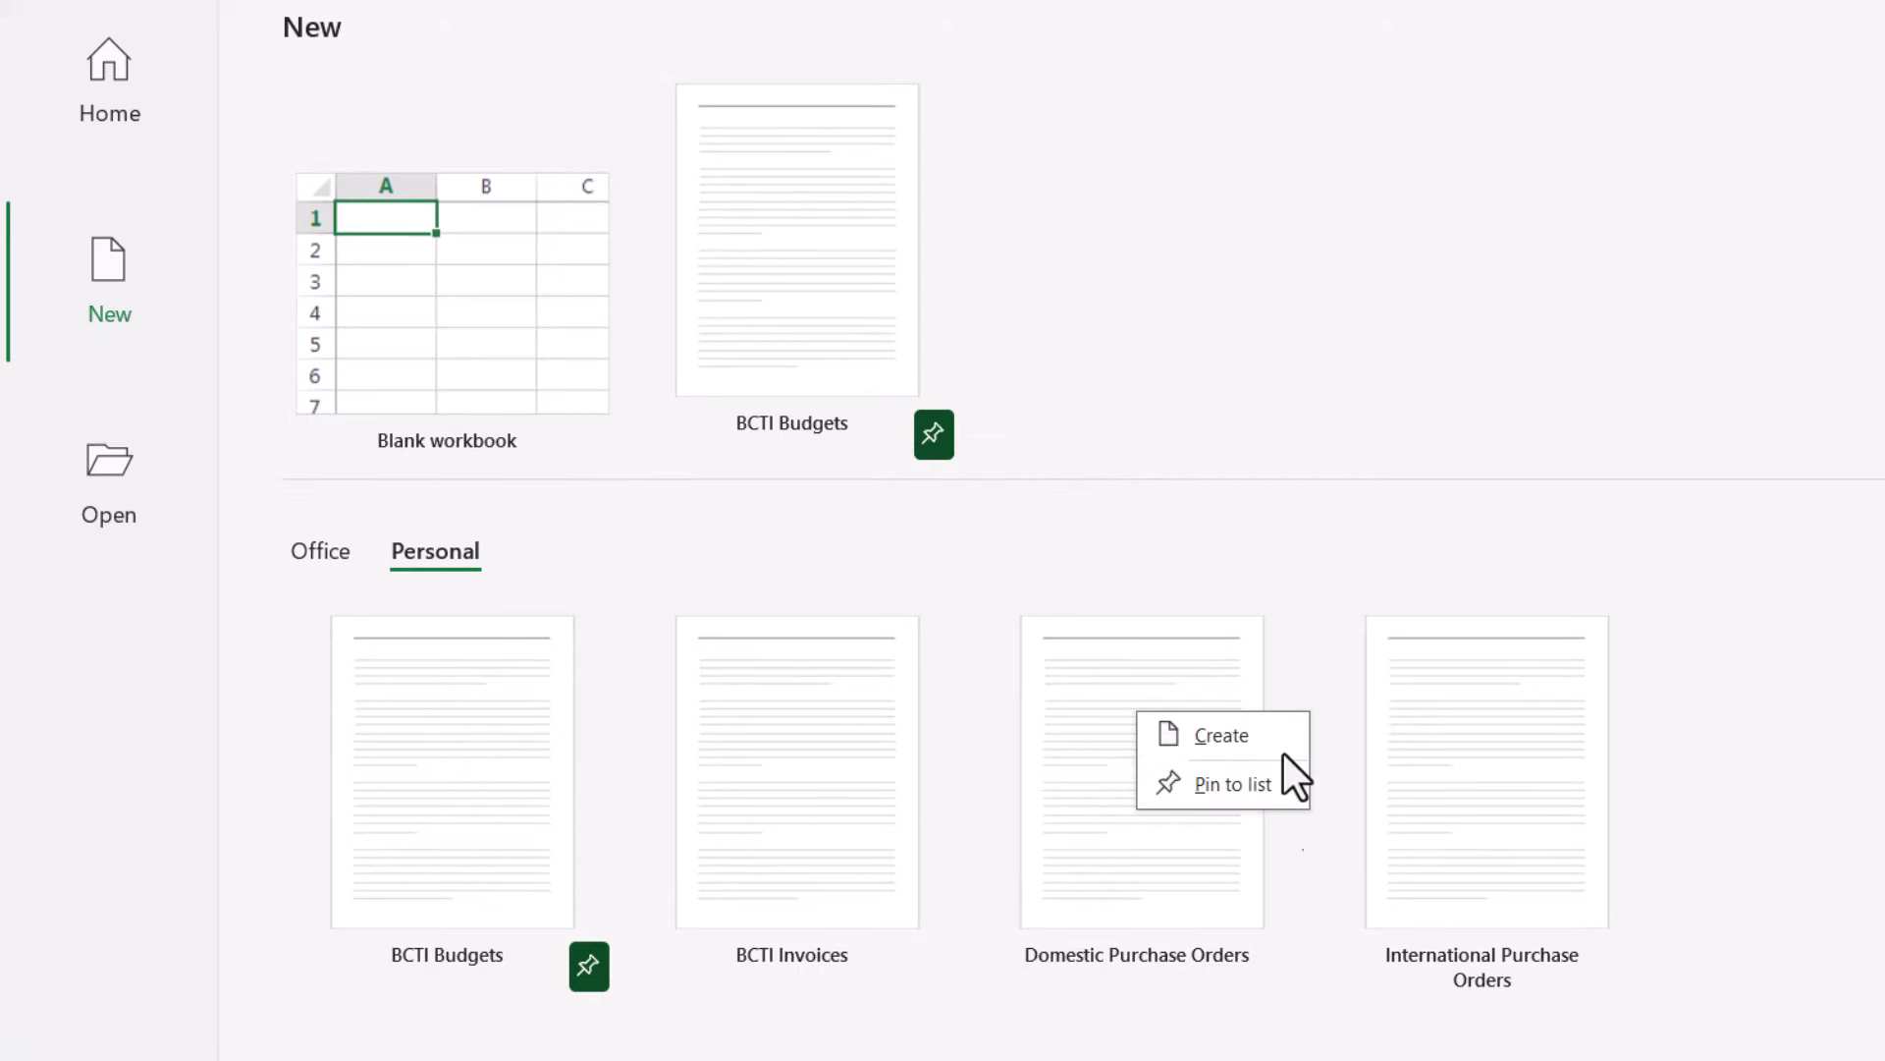
pyautogui.press('Escape')
pyautogui.click(1276, 974)
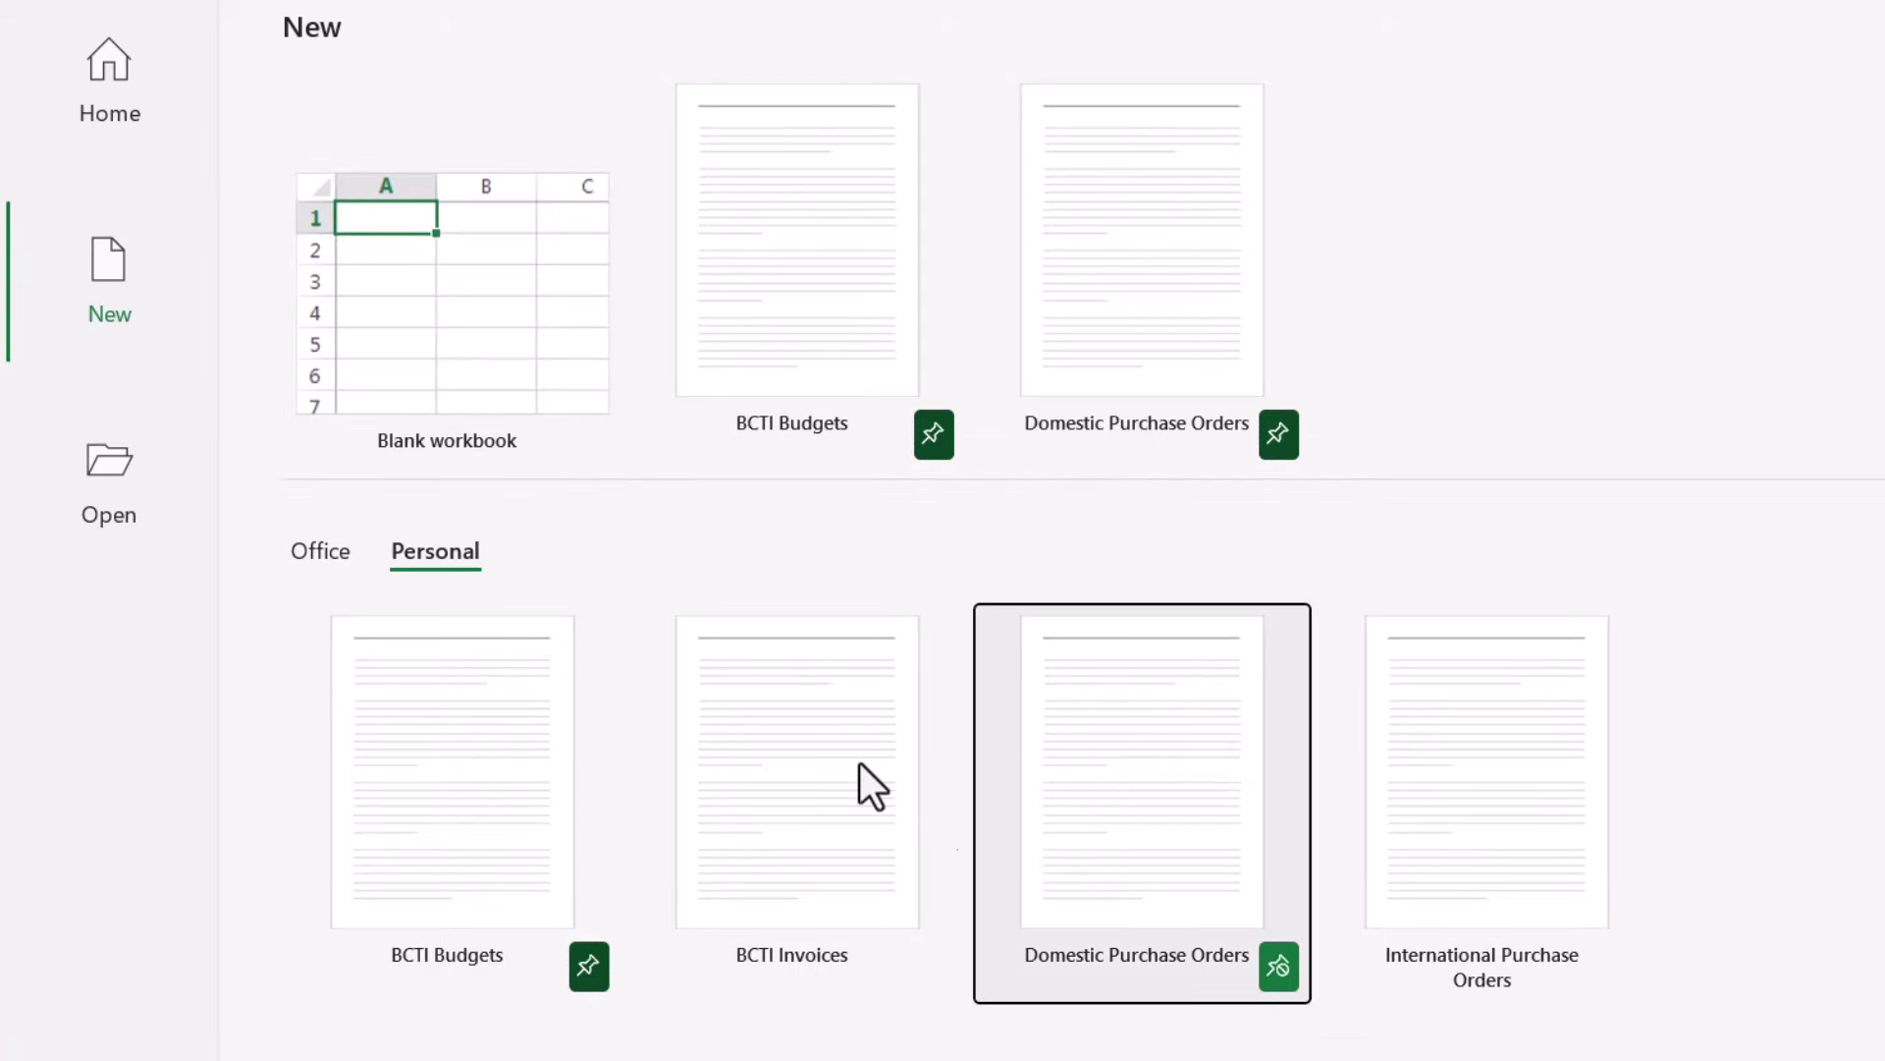
pyautogui.click(444, 552)
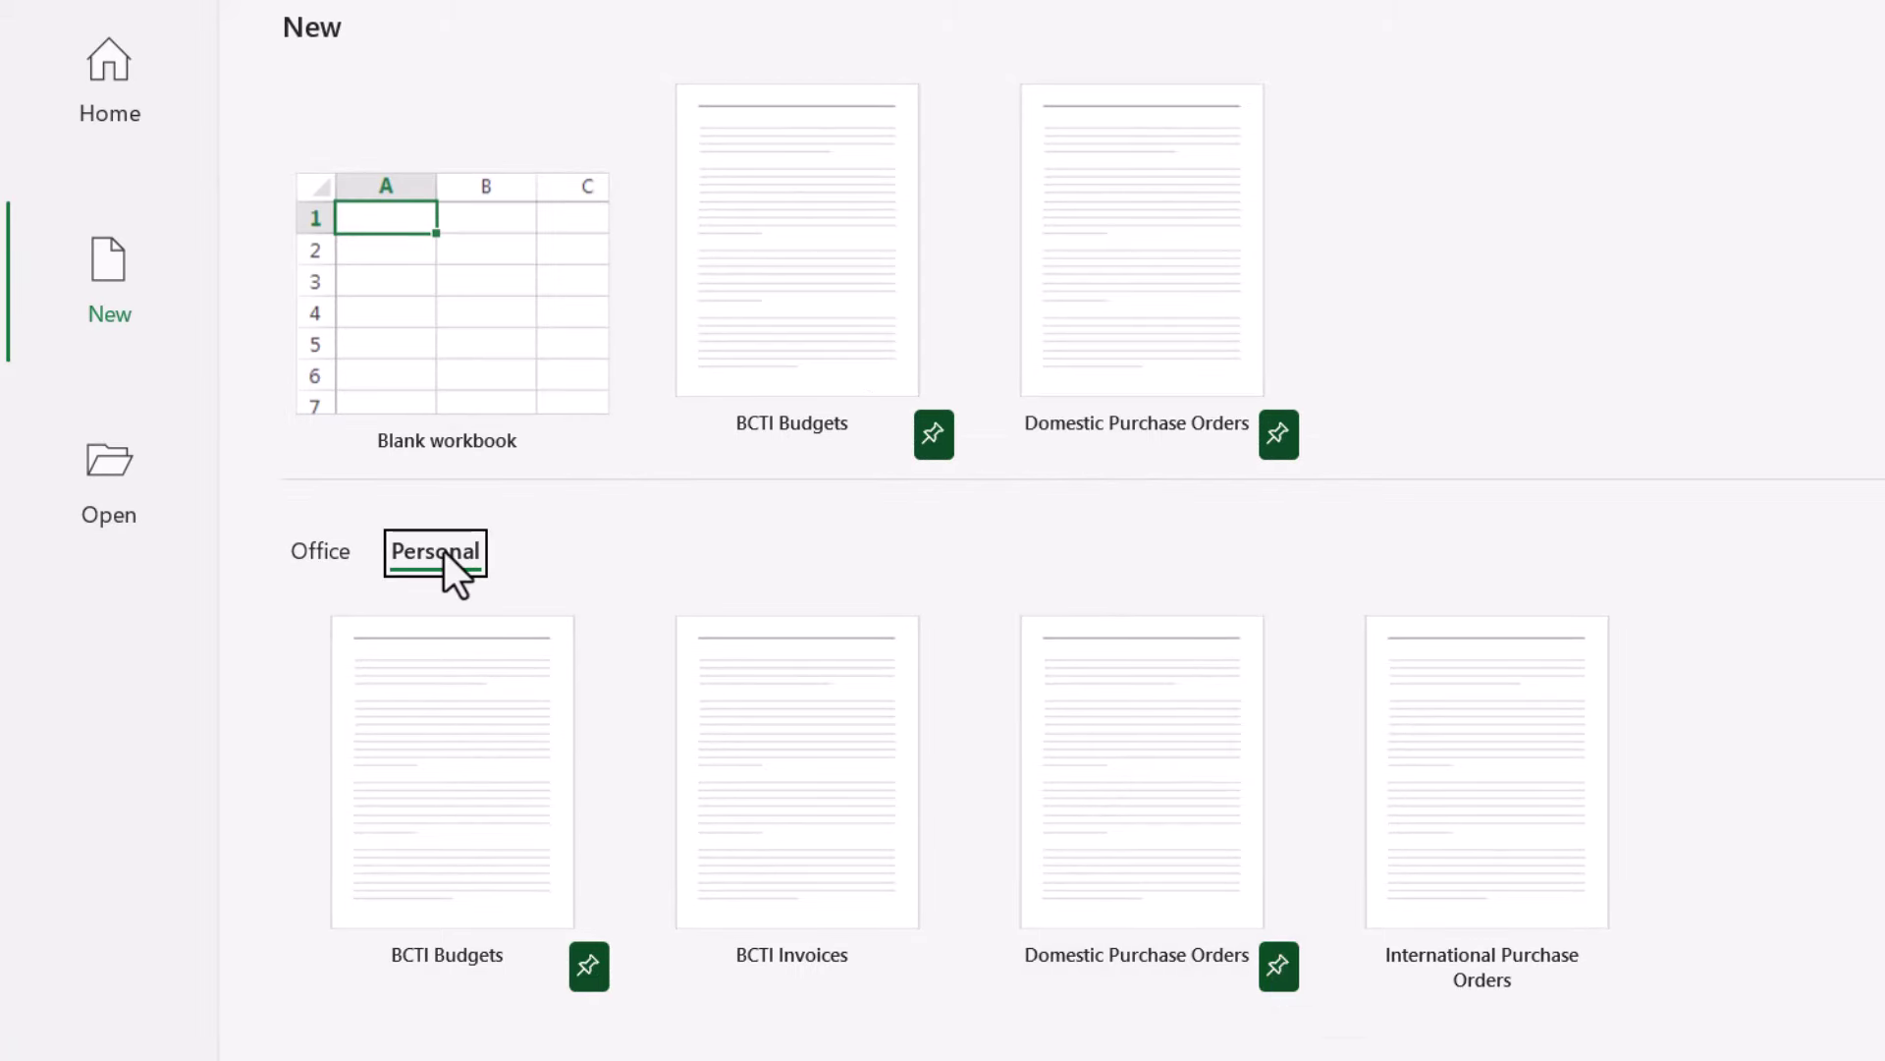
pyautogui.click(317, 551)
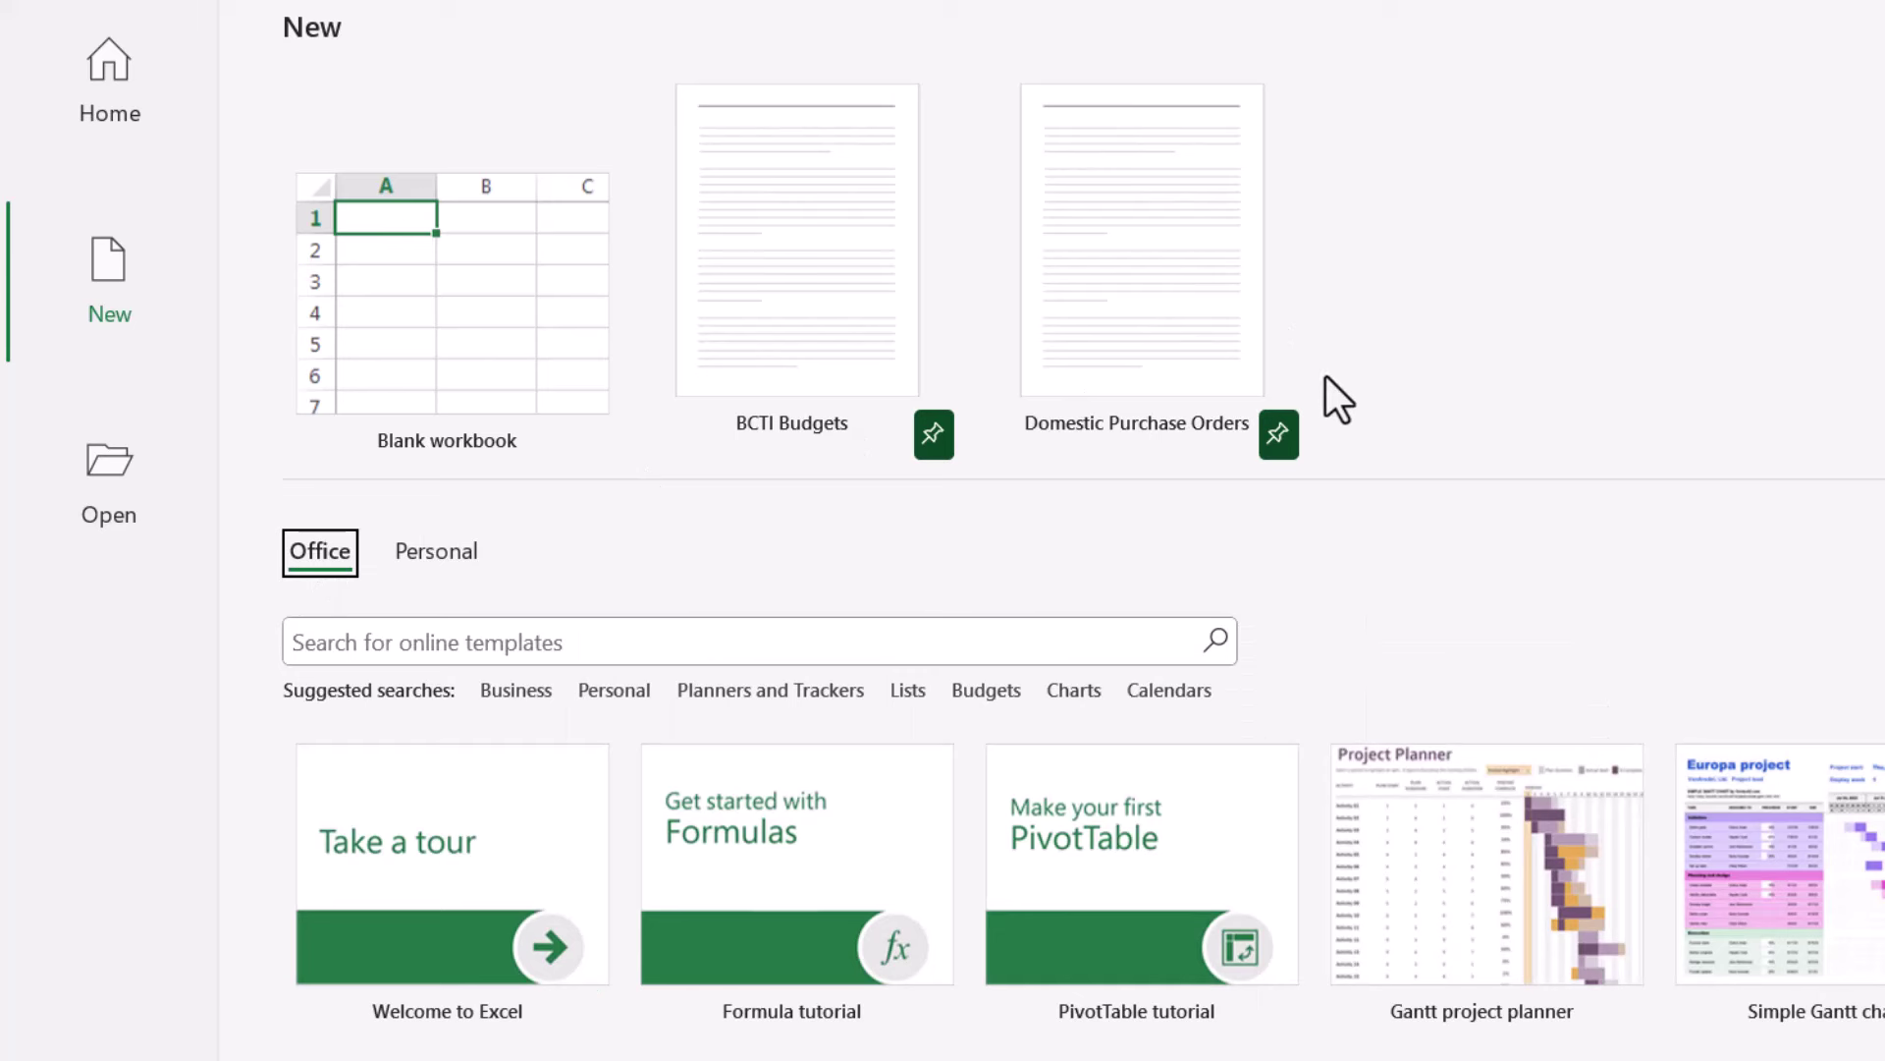
# - Unpin Domestic Purchase Orders and remove it from the list, returning to Personal templates
pyautogui.click(1280, 437)
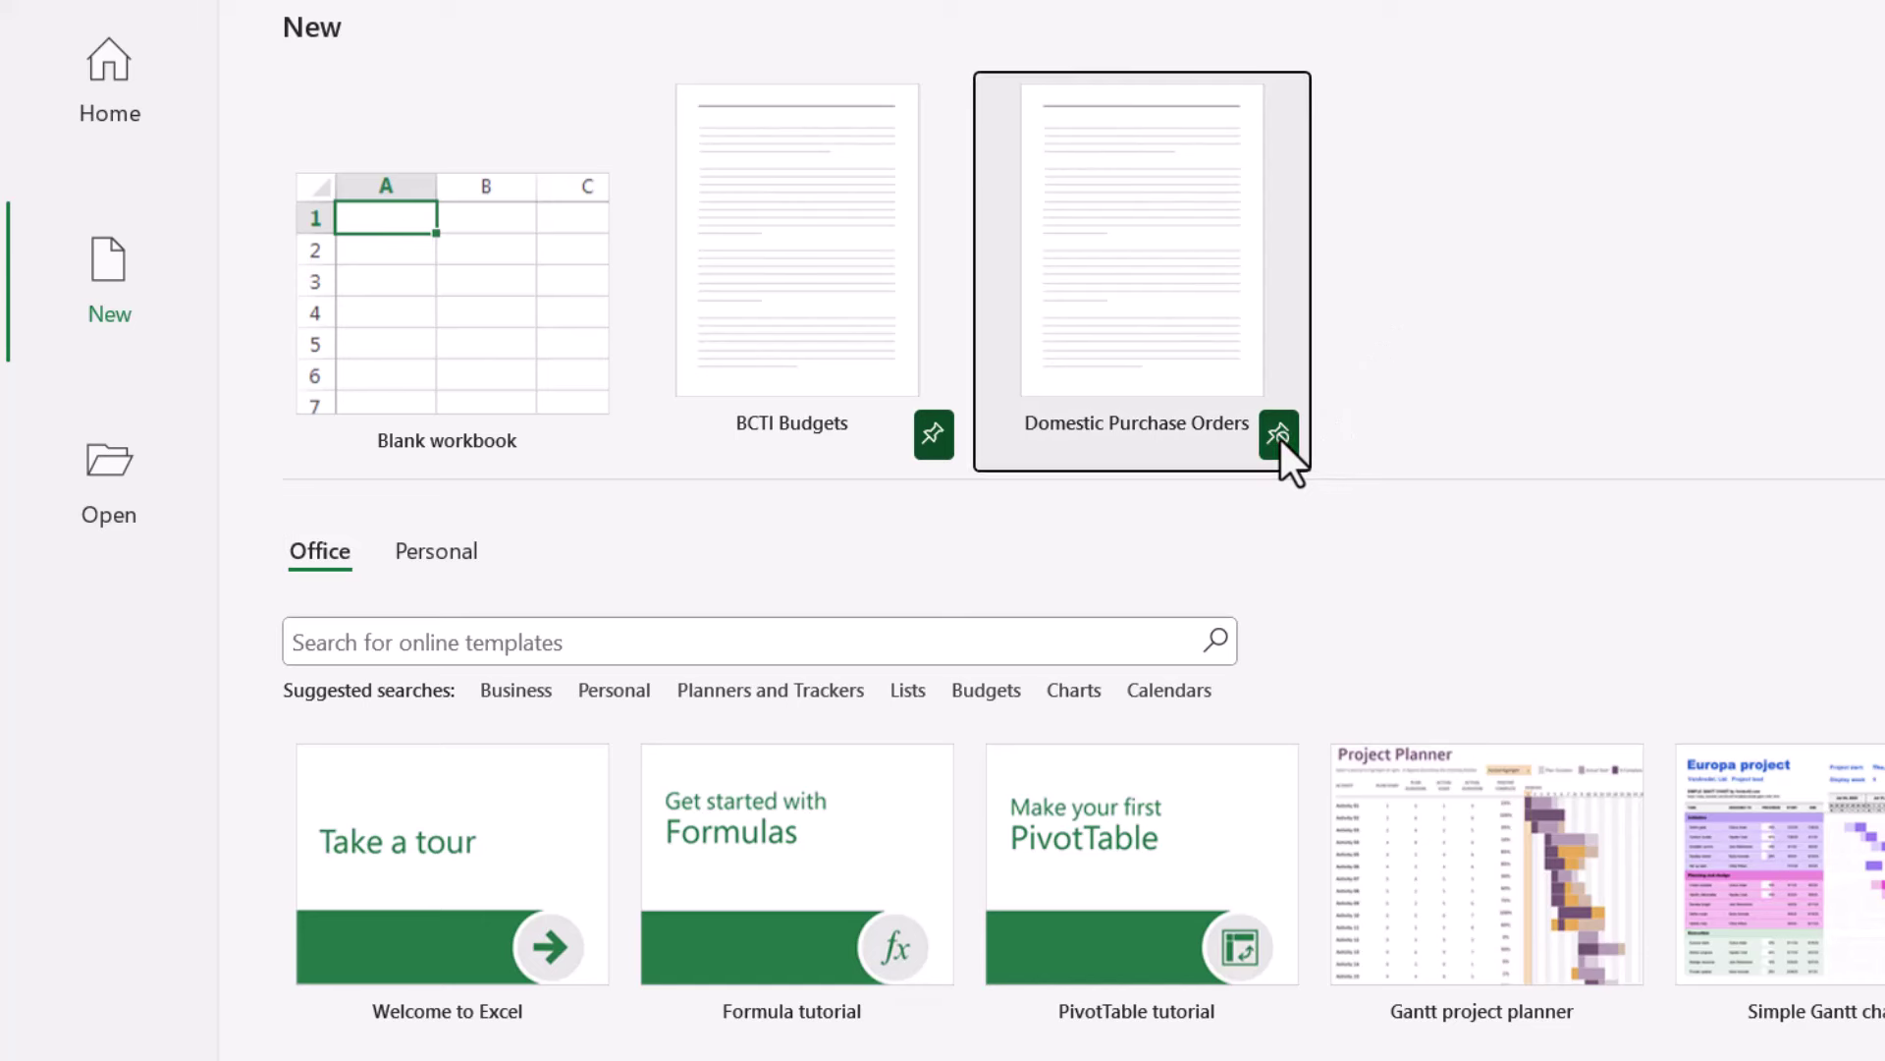
pyautogui.click(1280, 439)
pyautogui.rightClick(1131, 208)
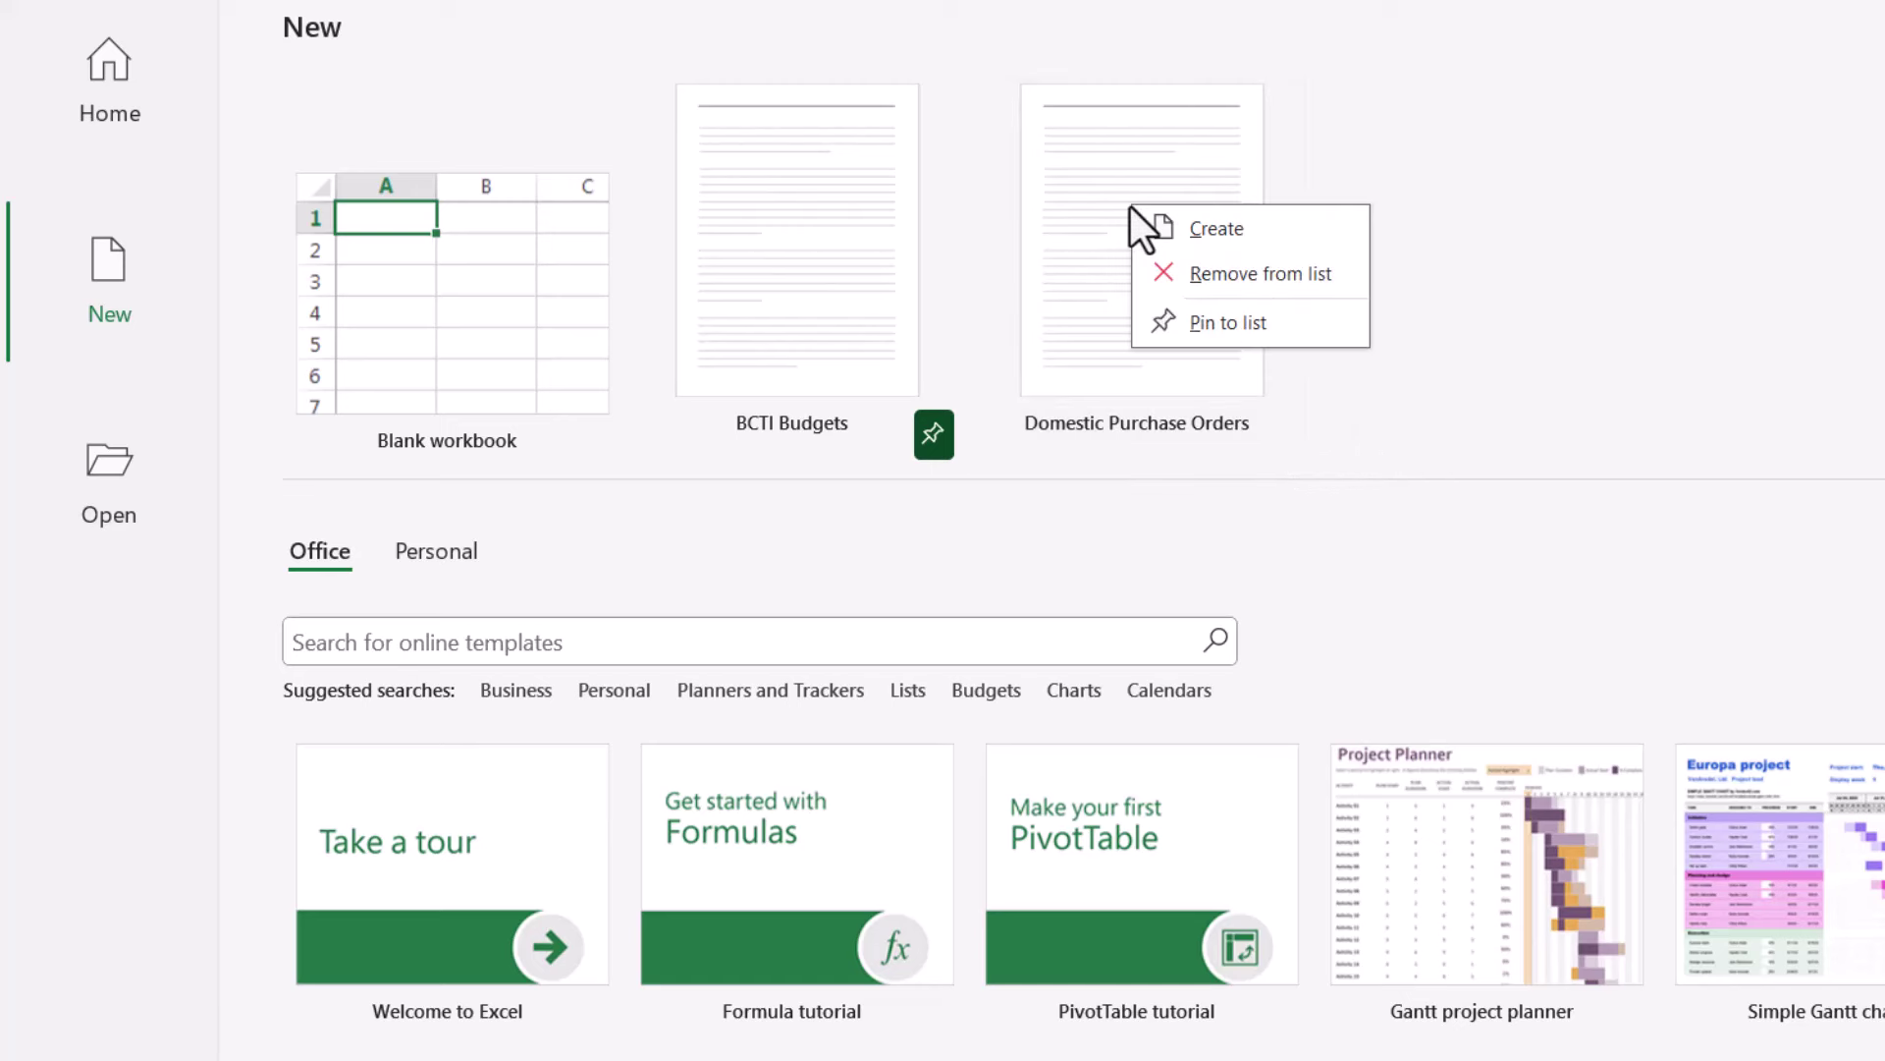
pyautogui.click(1196, 267)
pyautogui.click(438, 552)
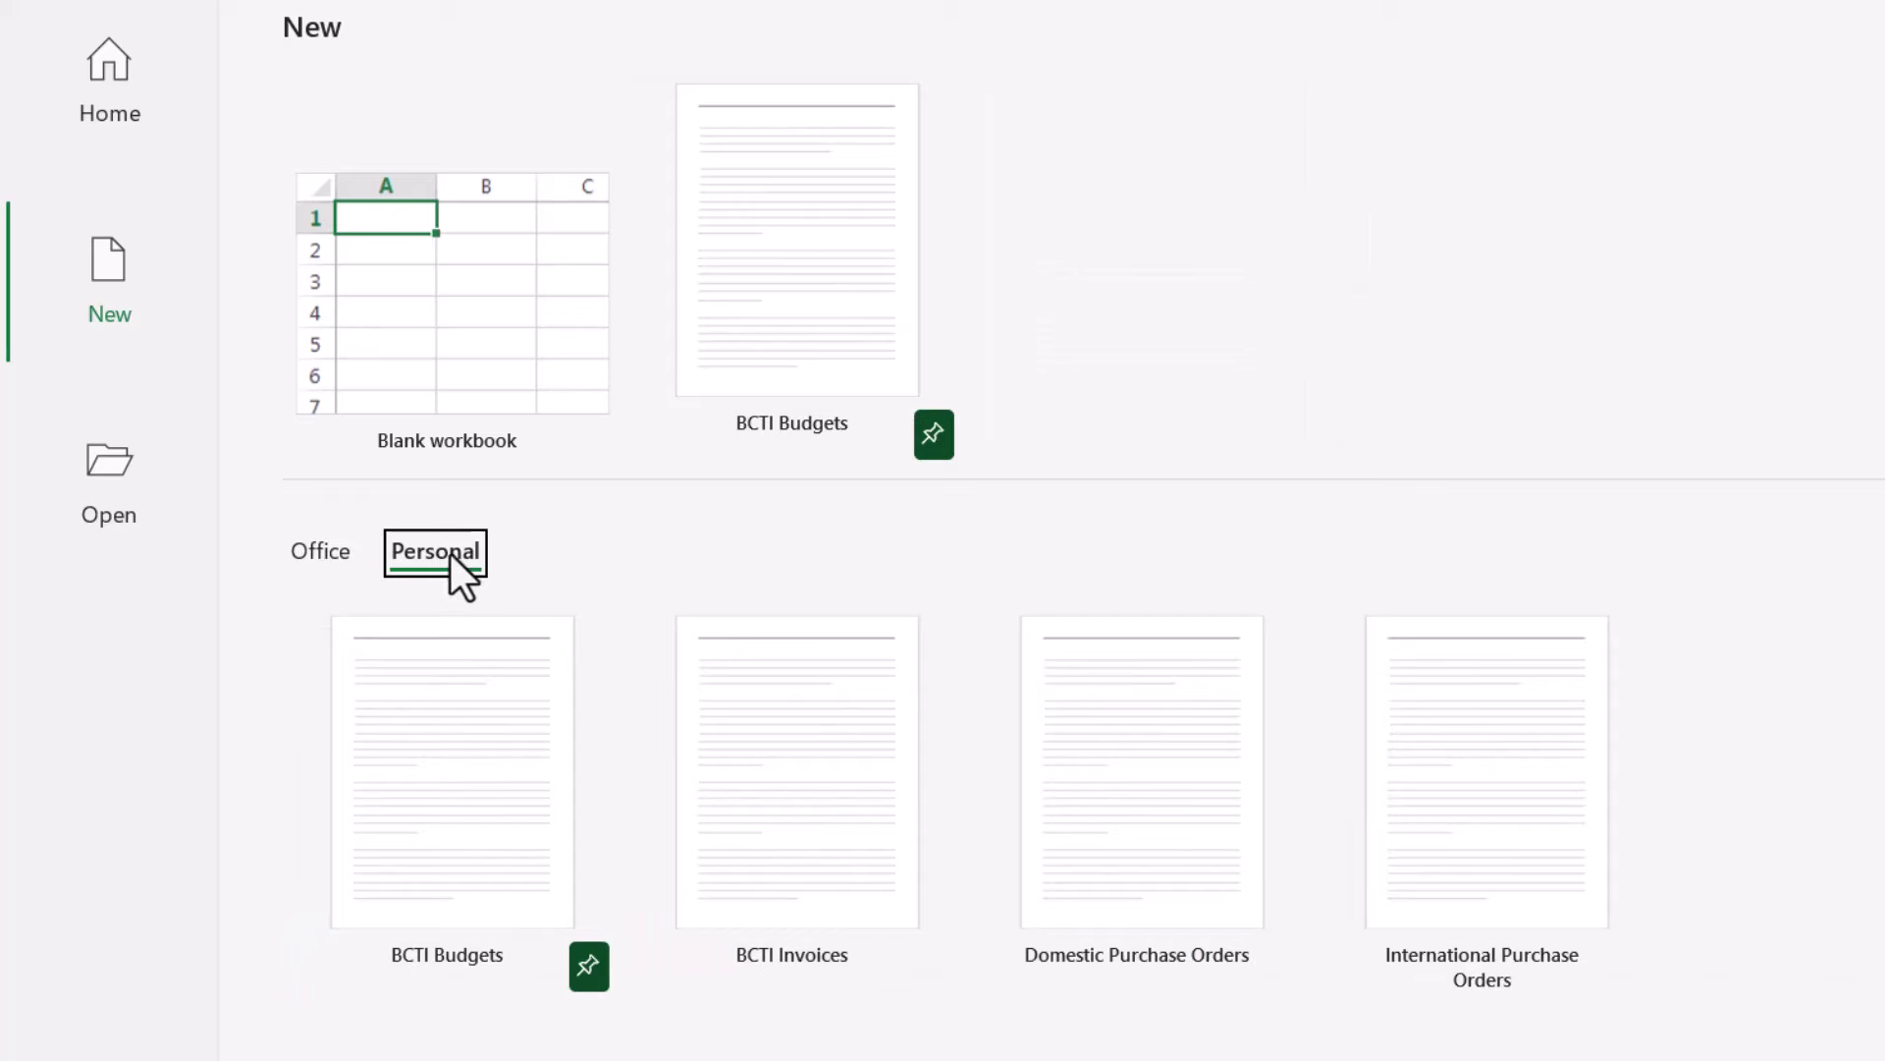
pyautogui.rightClick(1126, 770)
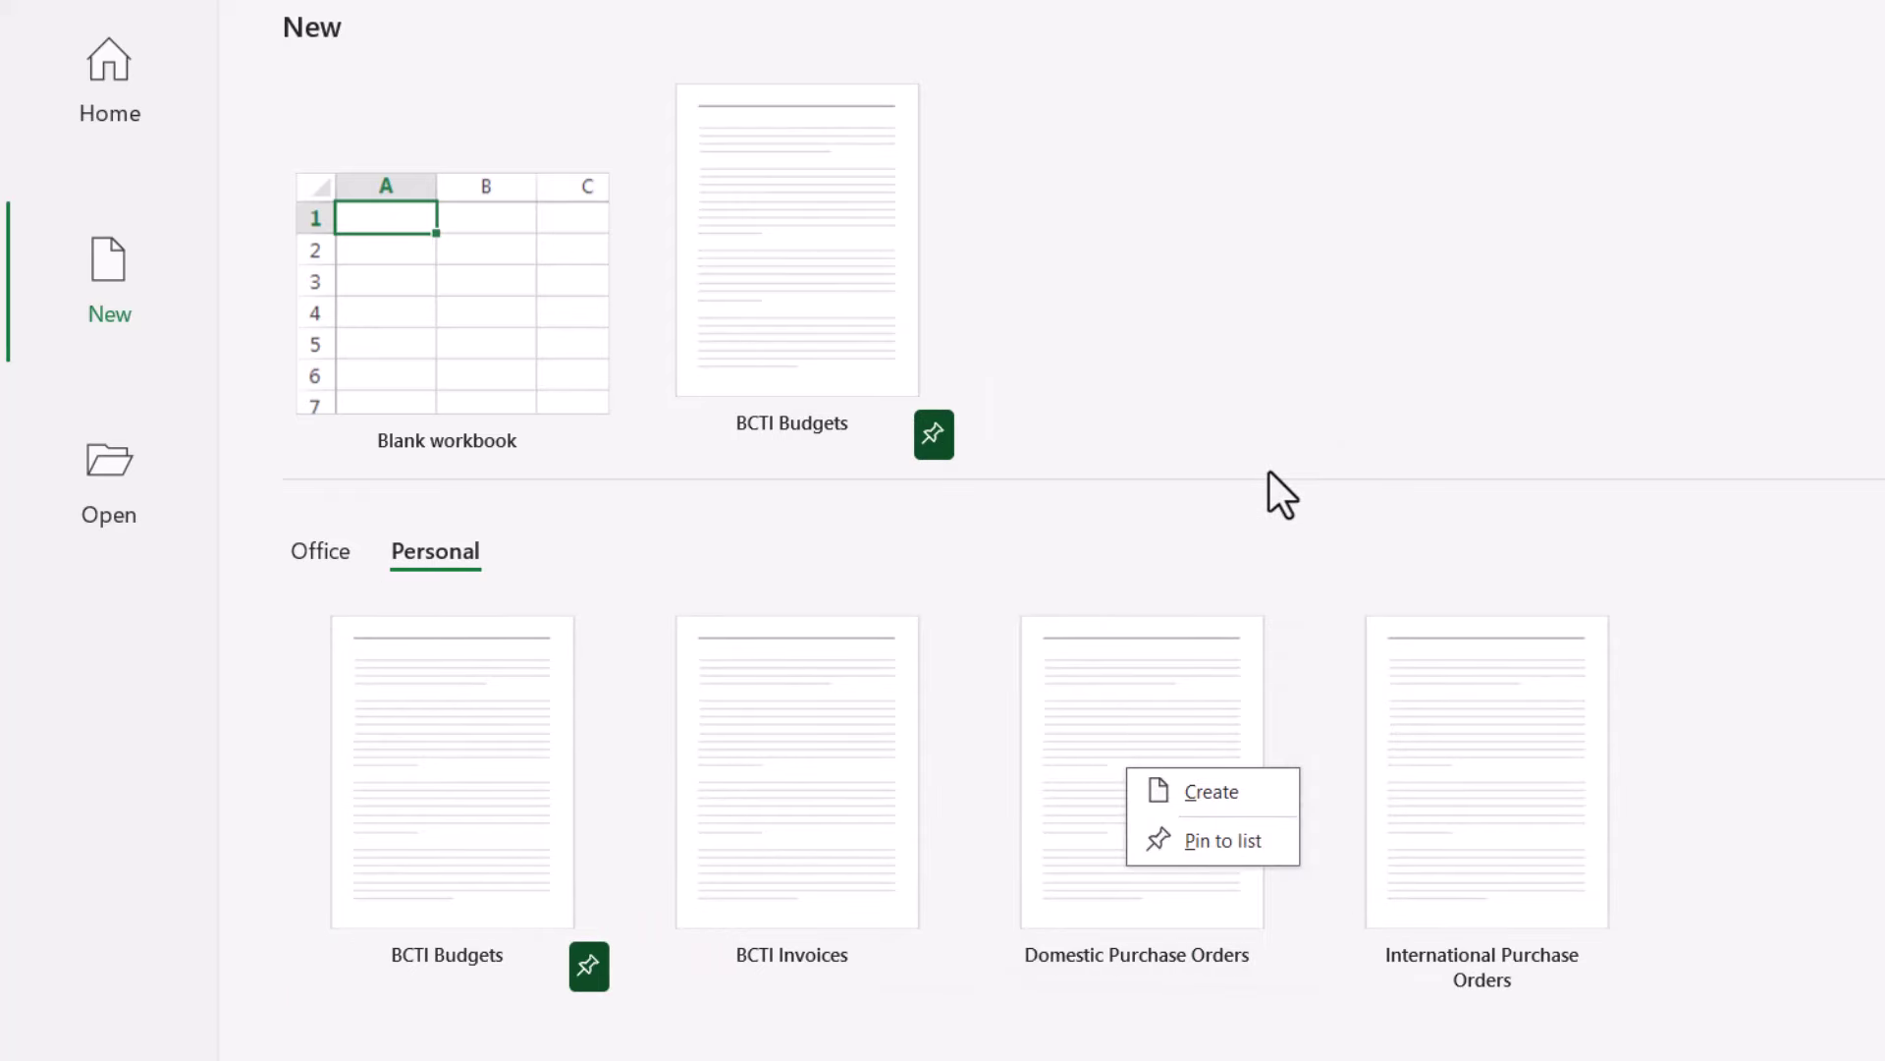
# - Delete the Domestic and International Purchase Orders .xltx files from the BCTI Templates folder
pyautogui.hotkey('alt', 'Tab')
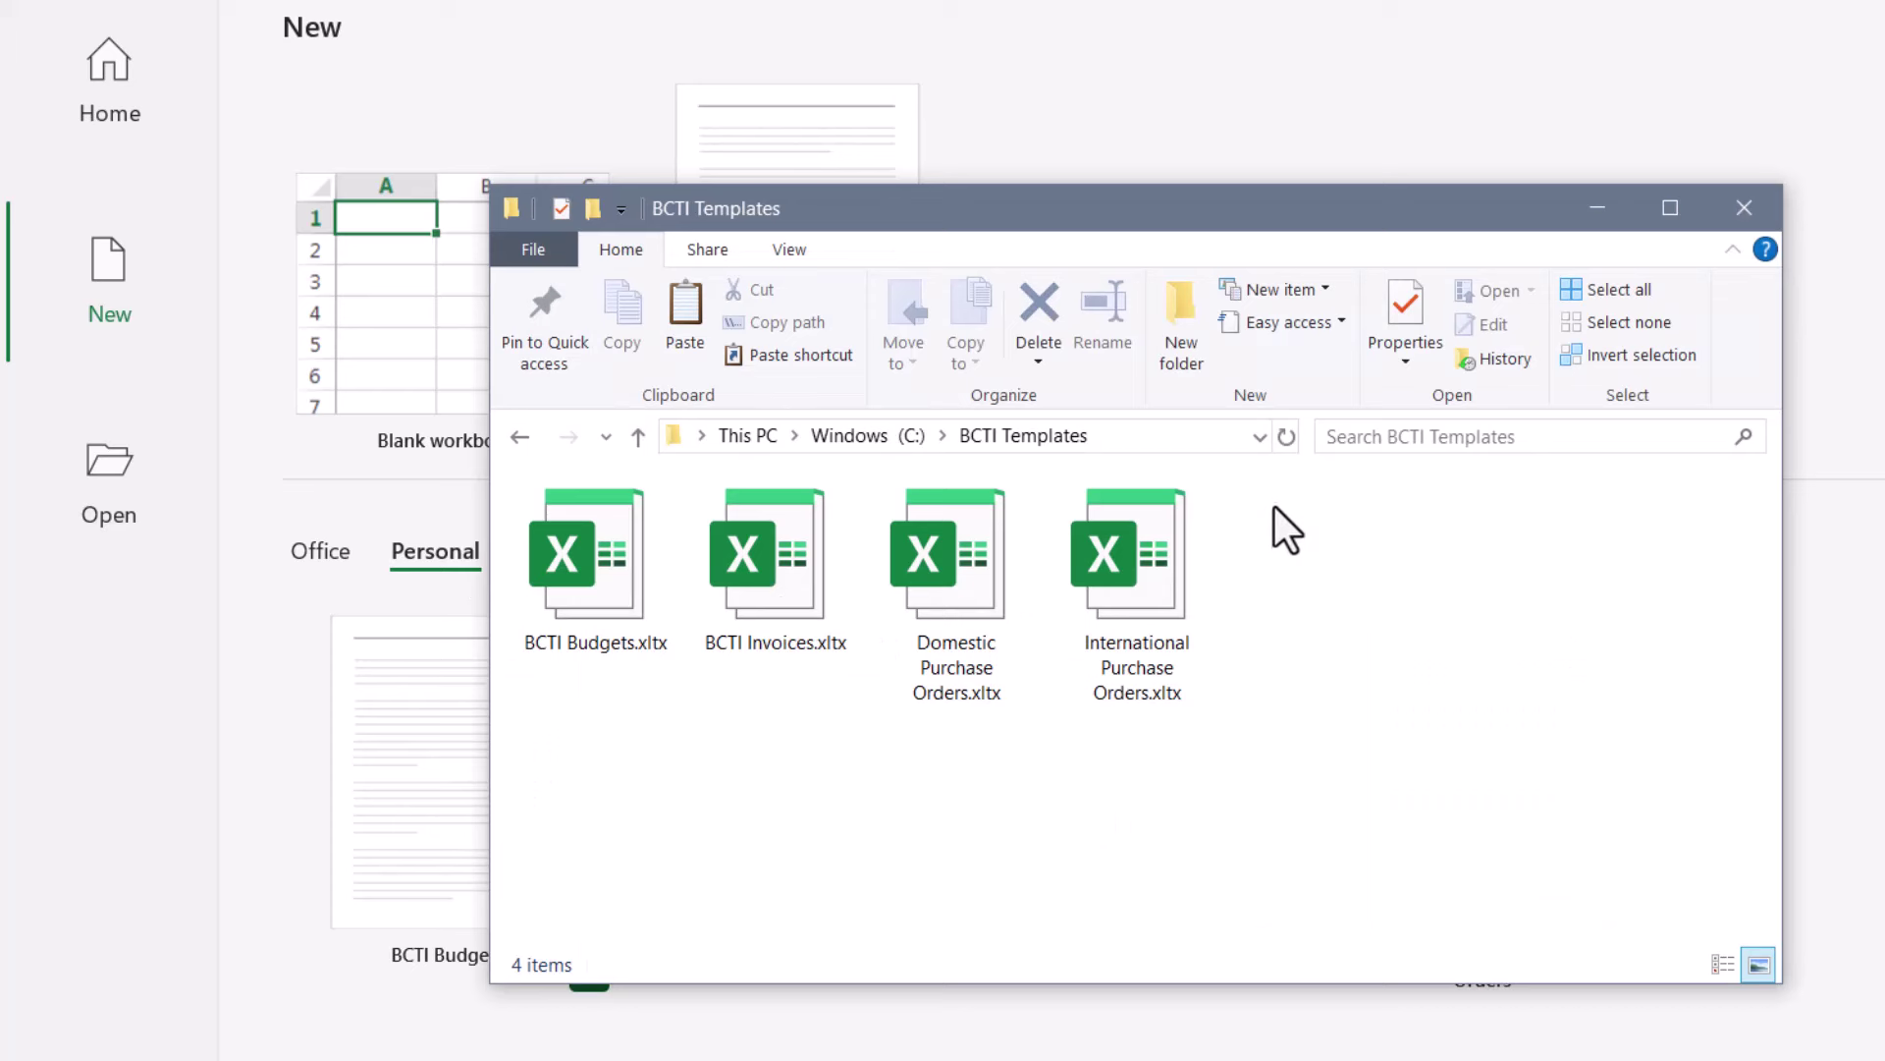
pyautogui.moveTo(1227, 780); pyautogui.dragTo(996, 470)
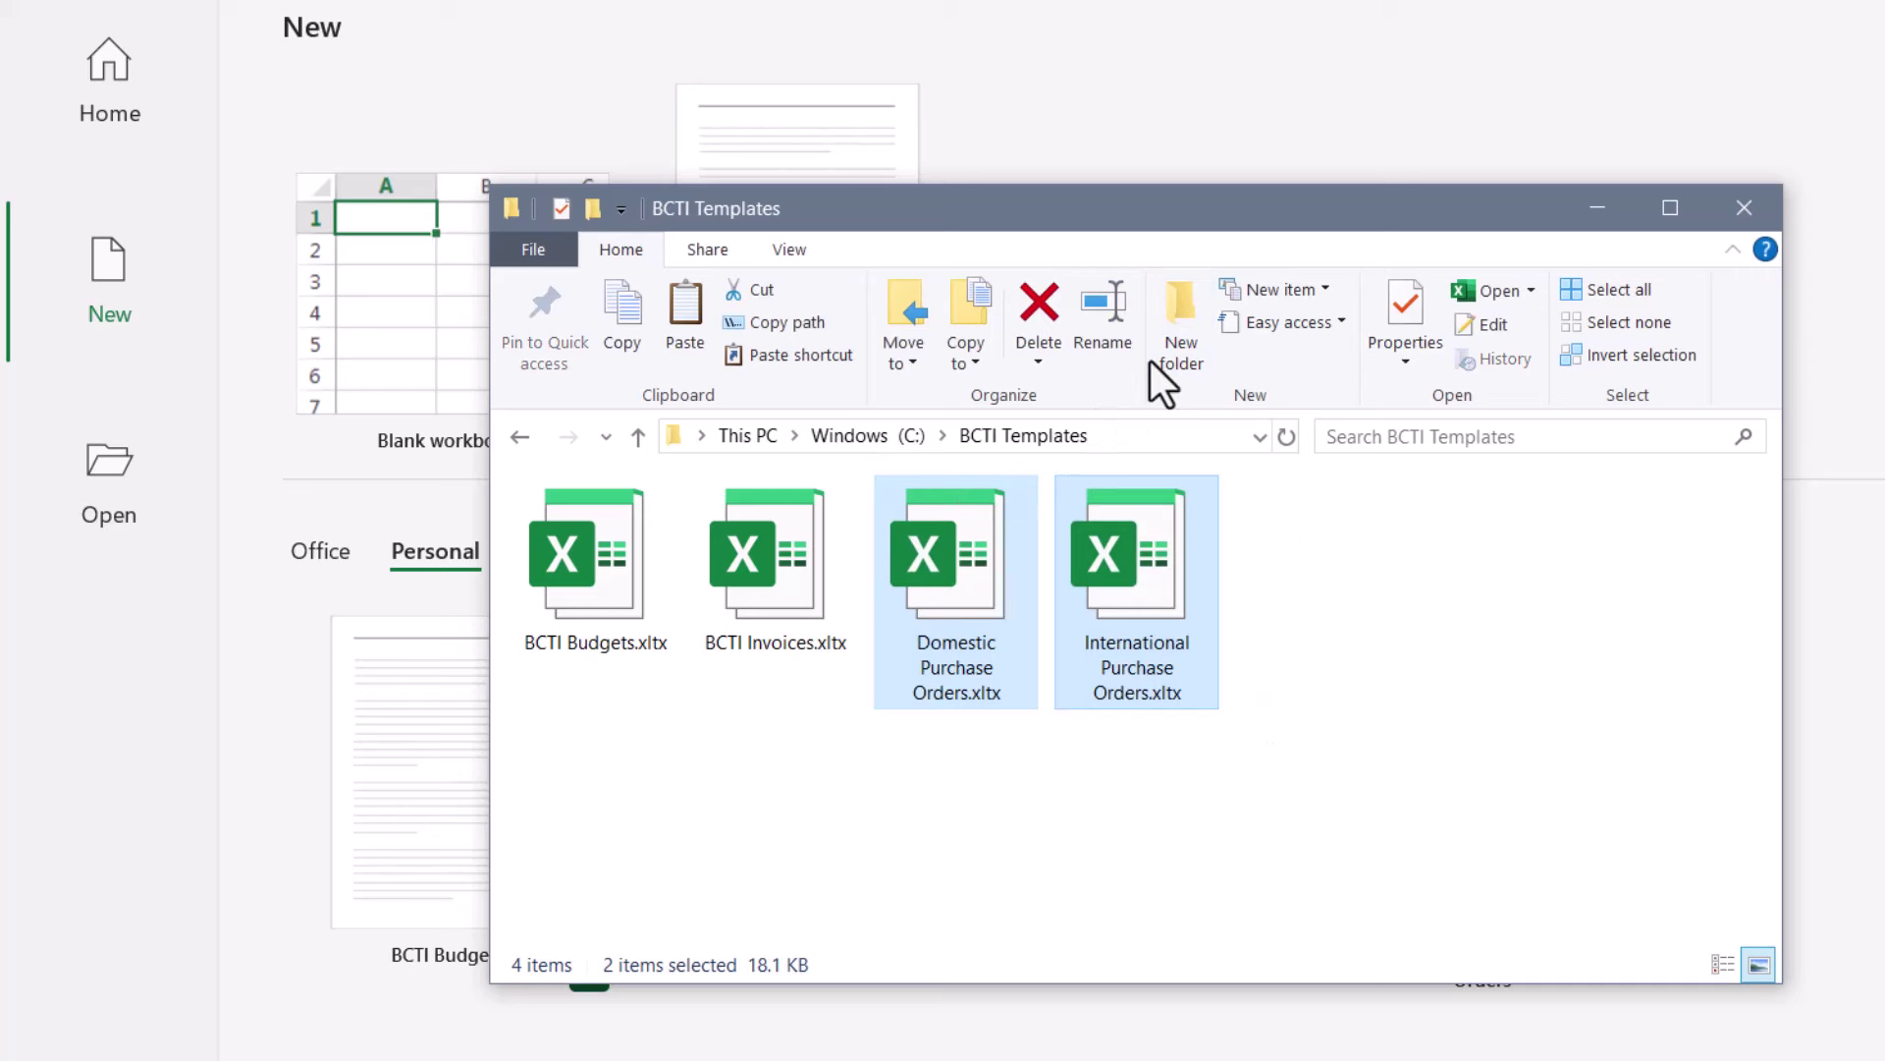
pyautogui.press('Delete')
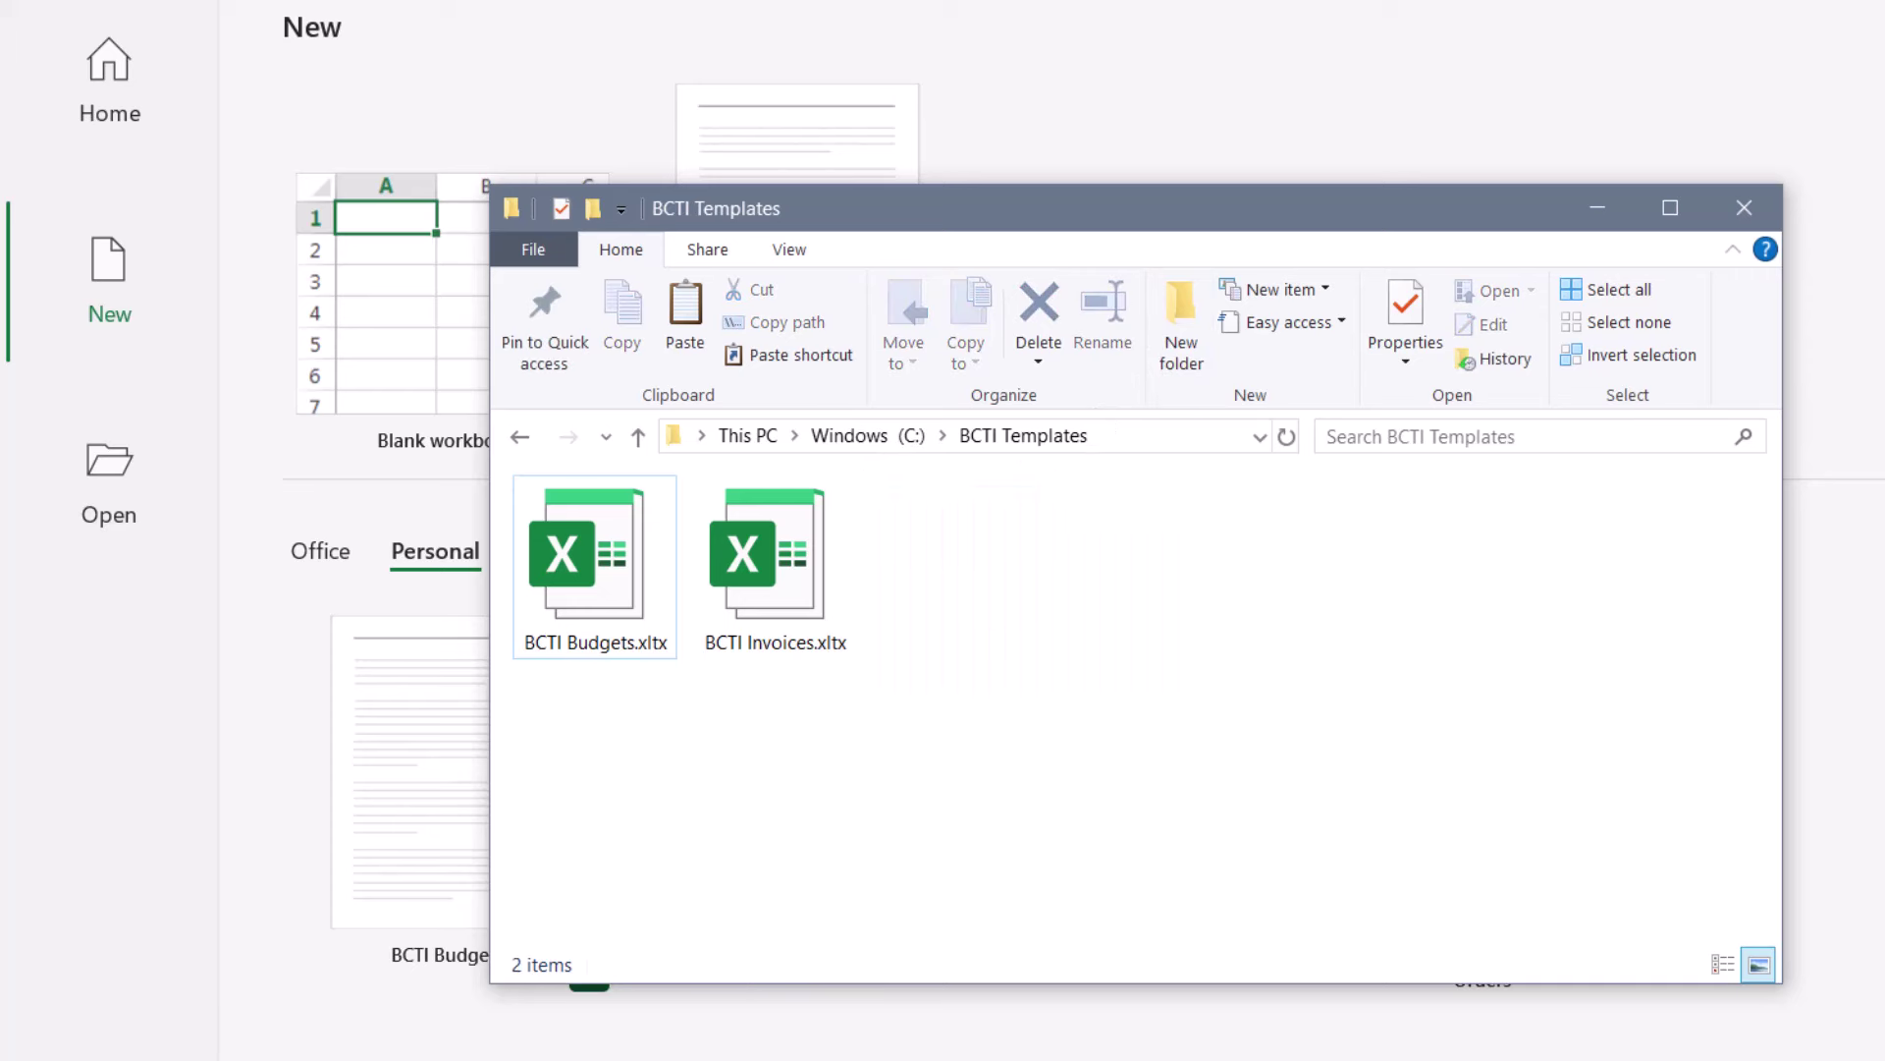
pyautogui.click(1299, 176)
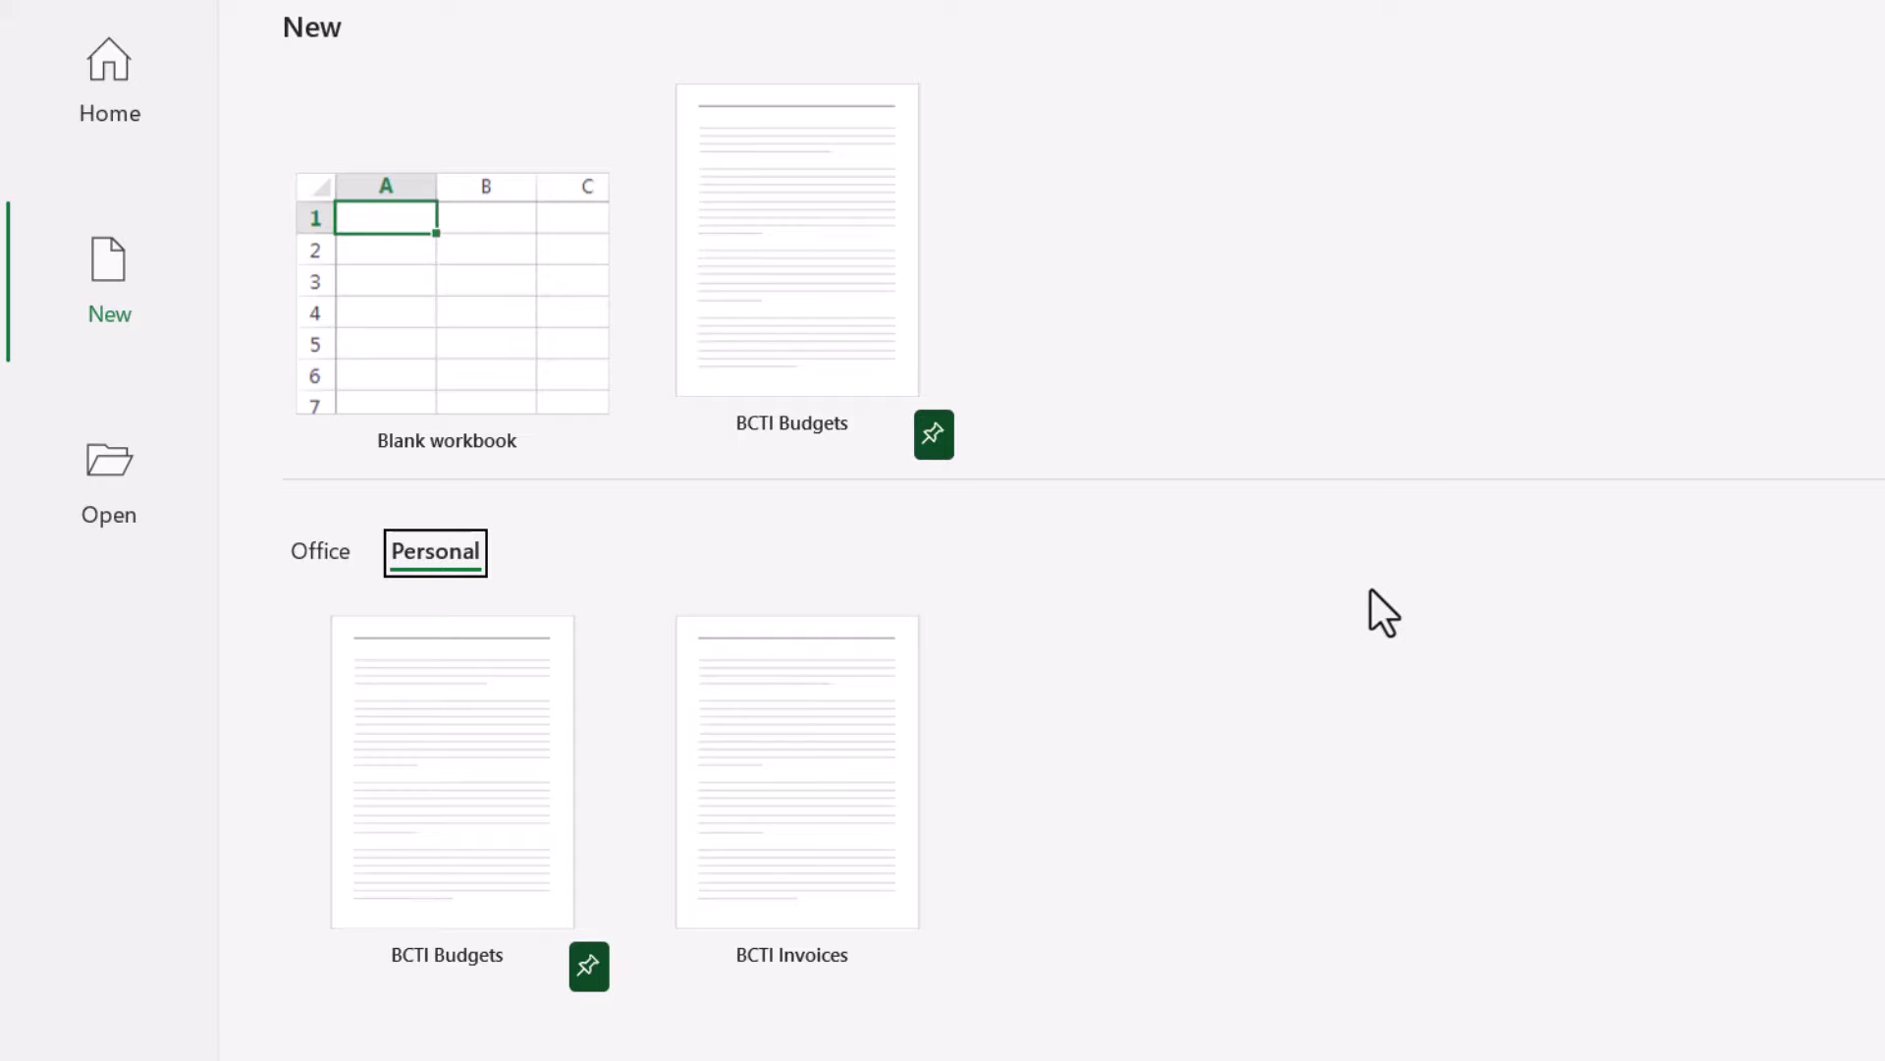
# - Create a new Blank workbook from the New page
pyautogui.click(457, 324)
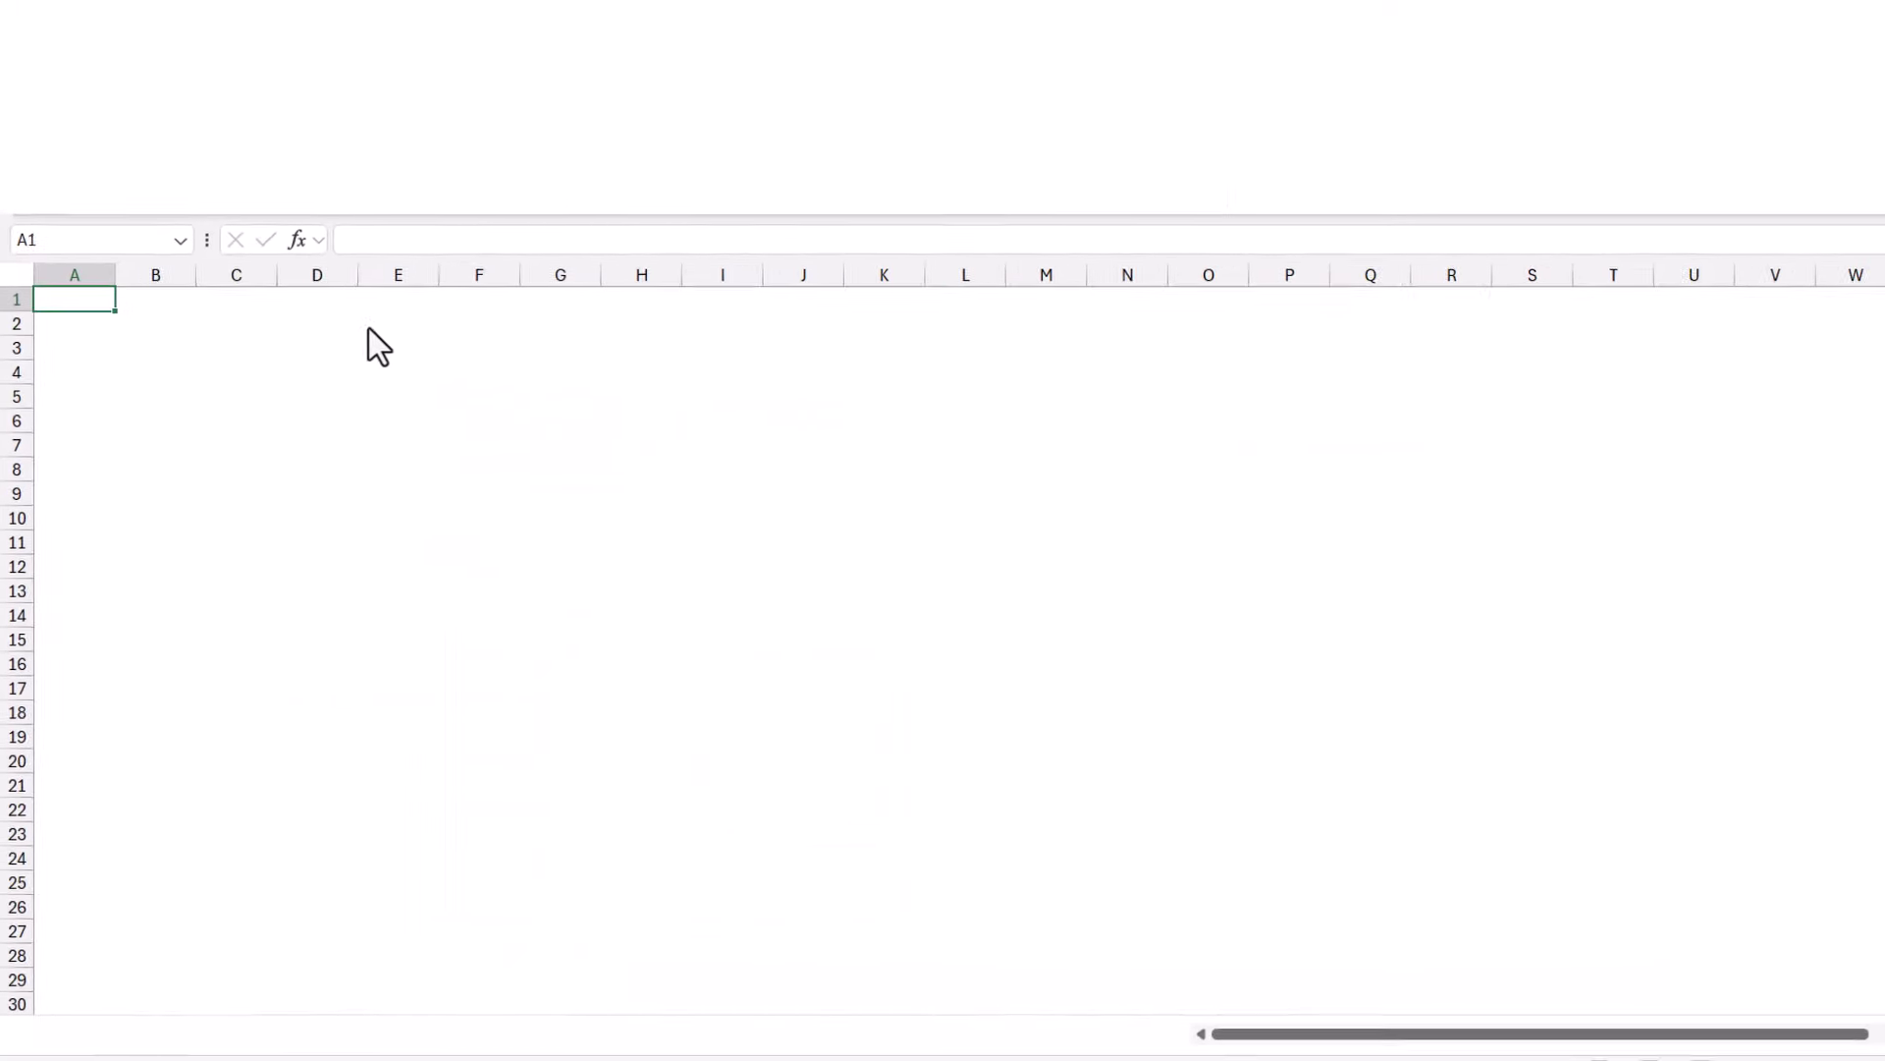